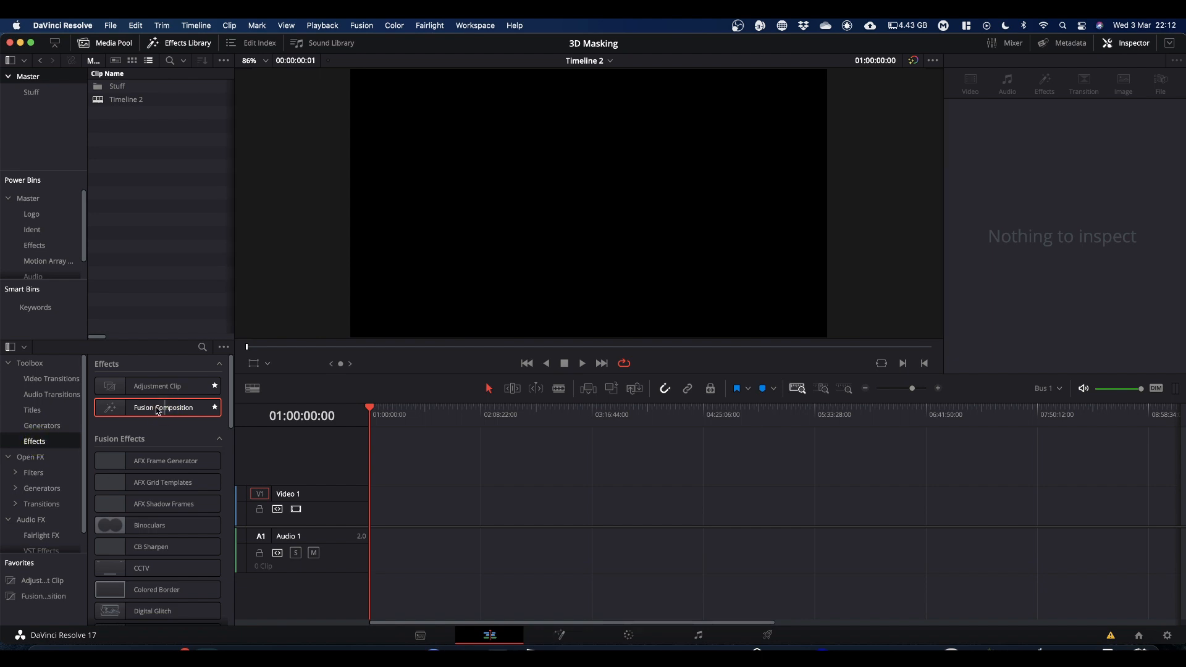
Add a Fusion Composition to the start of the Video 1 track with a 5-second duration and open it on the Fusion page
drag(158, 410, 381, 523)
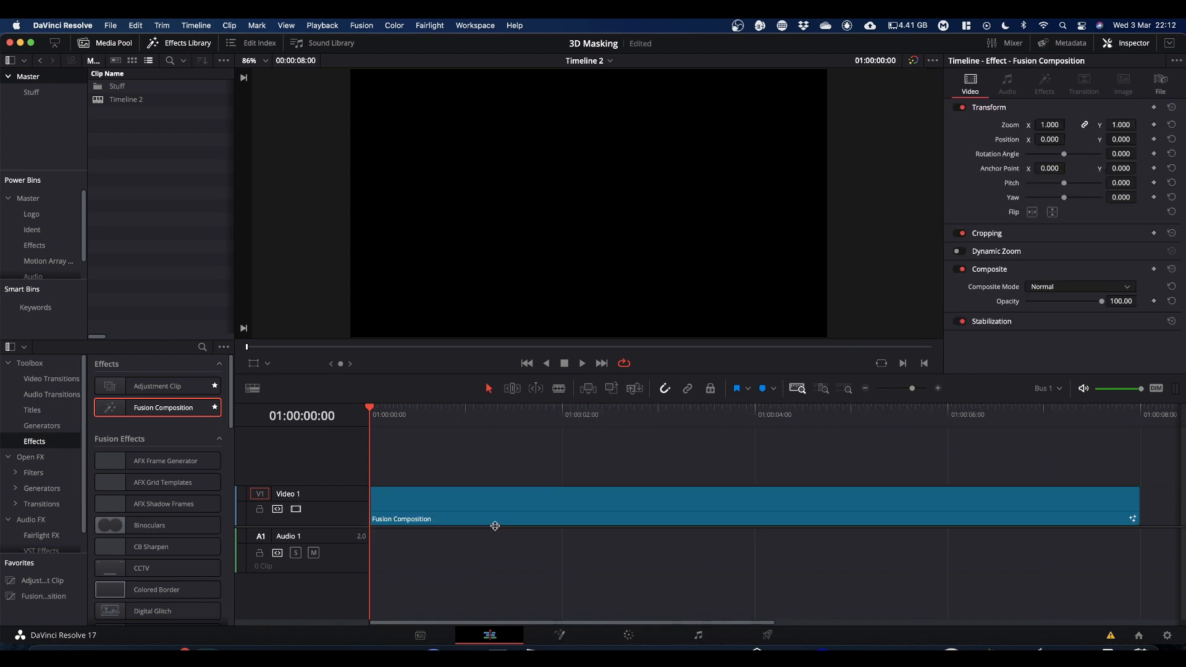
right_click(647, 504)
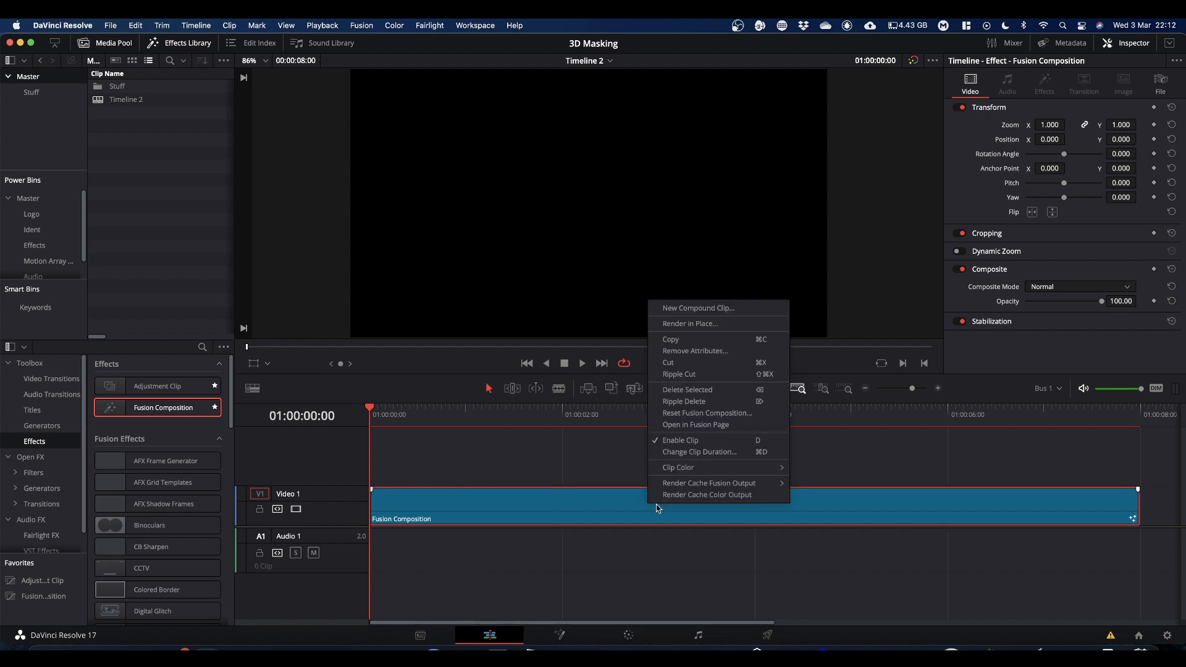
click(690, 454)
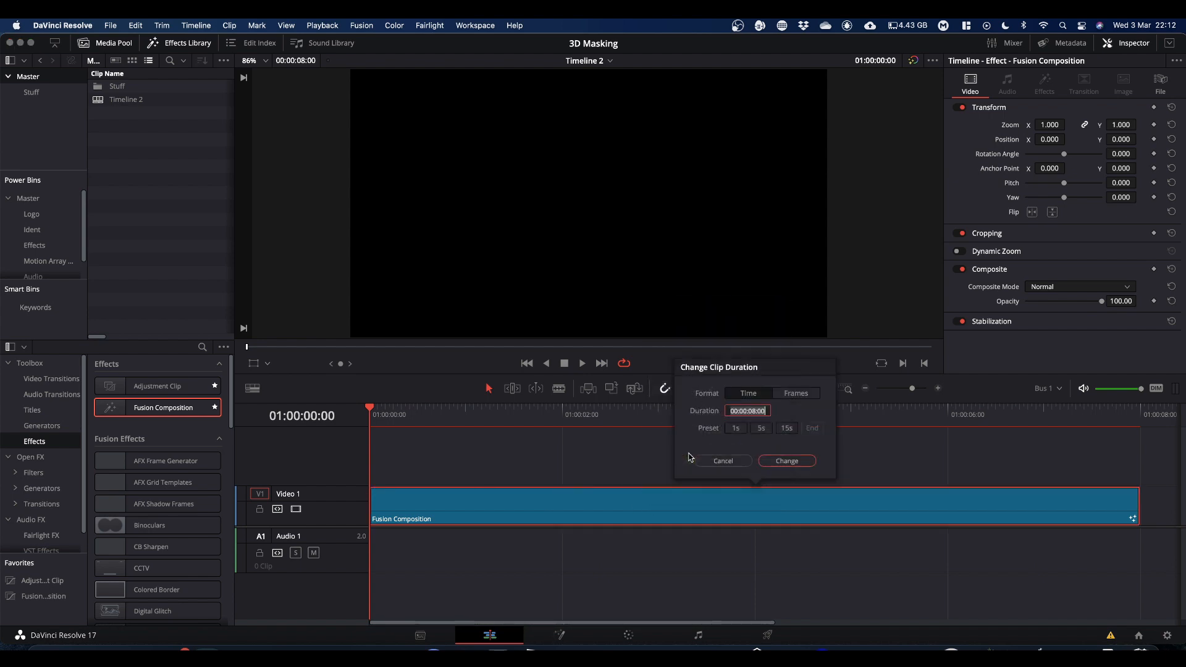
click(758, 426)
click(780, 462)
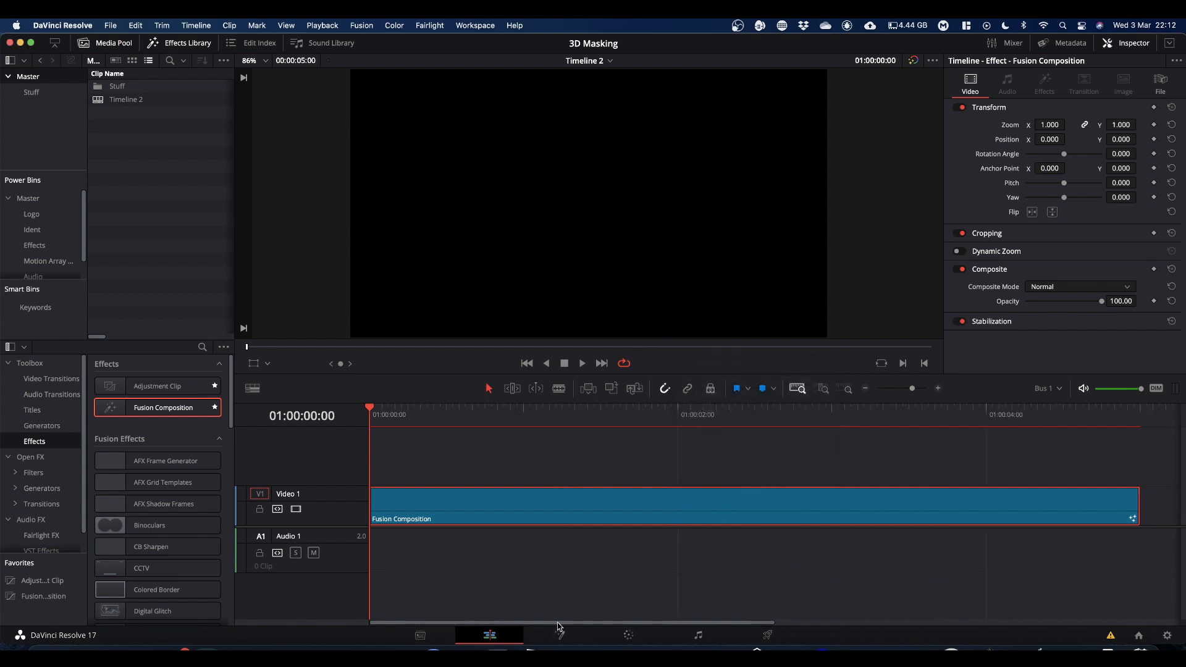
click(562, 633)
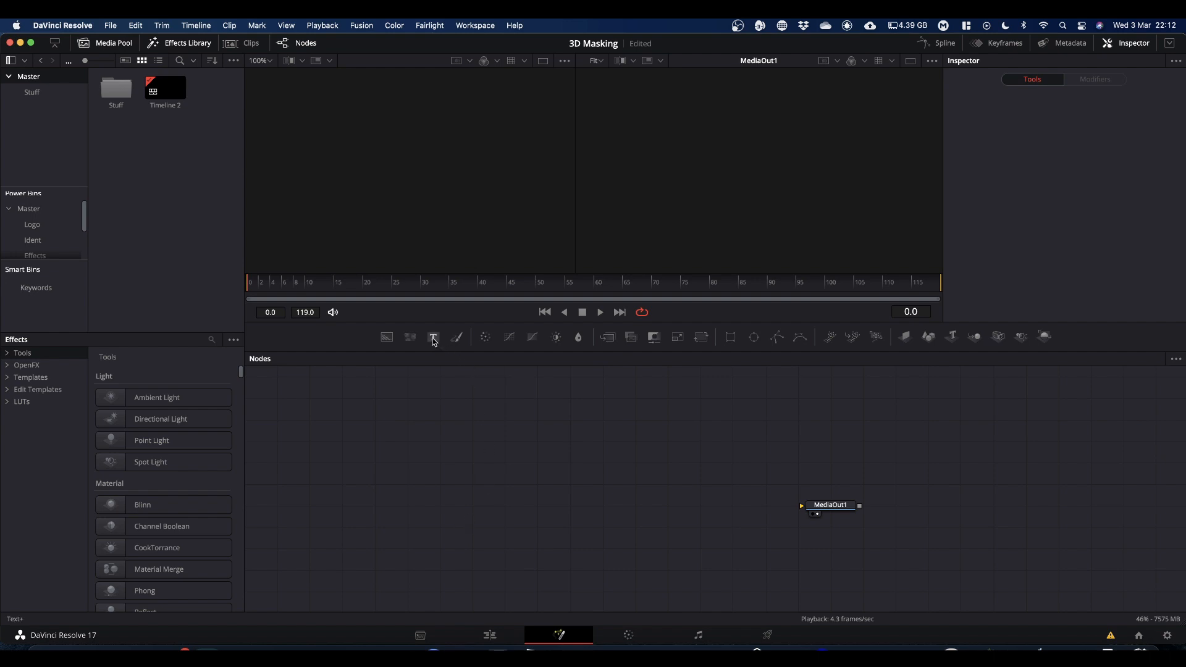
Add a Text+ node feeding MediaOut1, enter a first name as its text and set the size to 0.185
drag(434, 336, 825, 506)
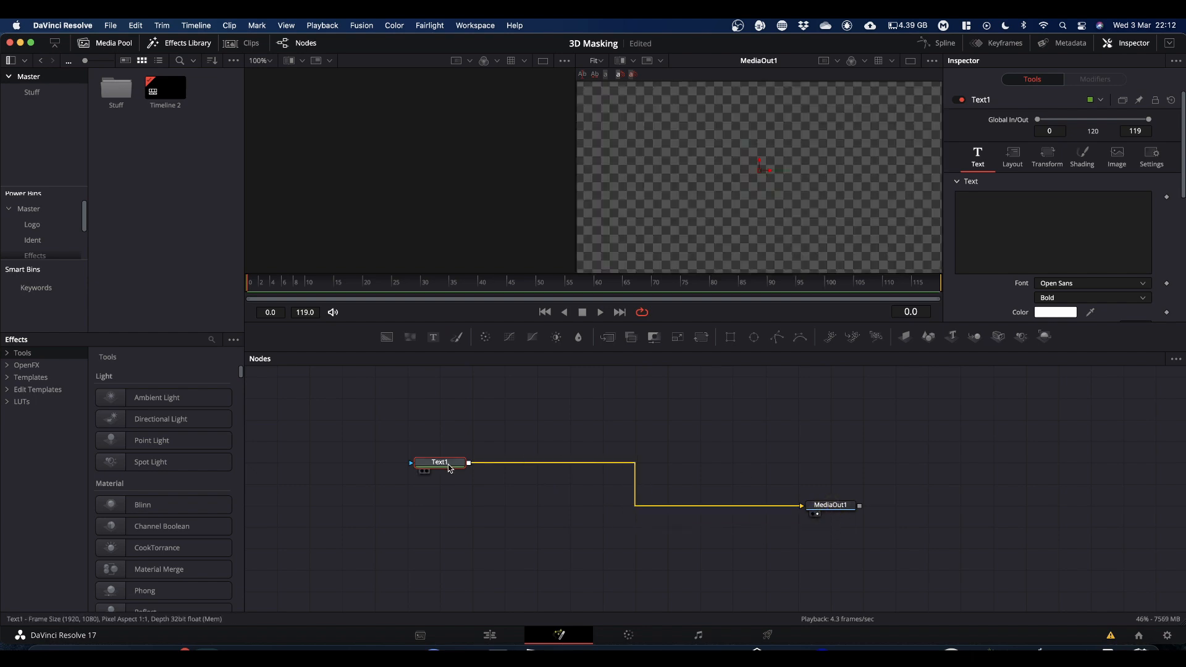
click(995, 216)
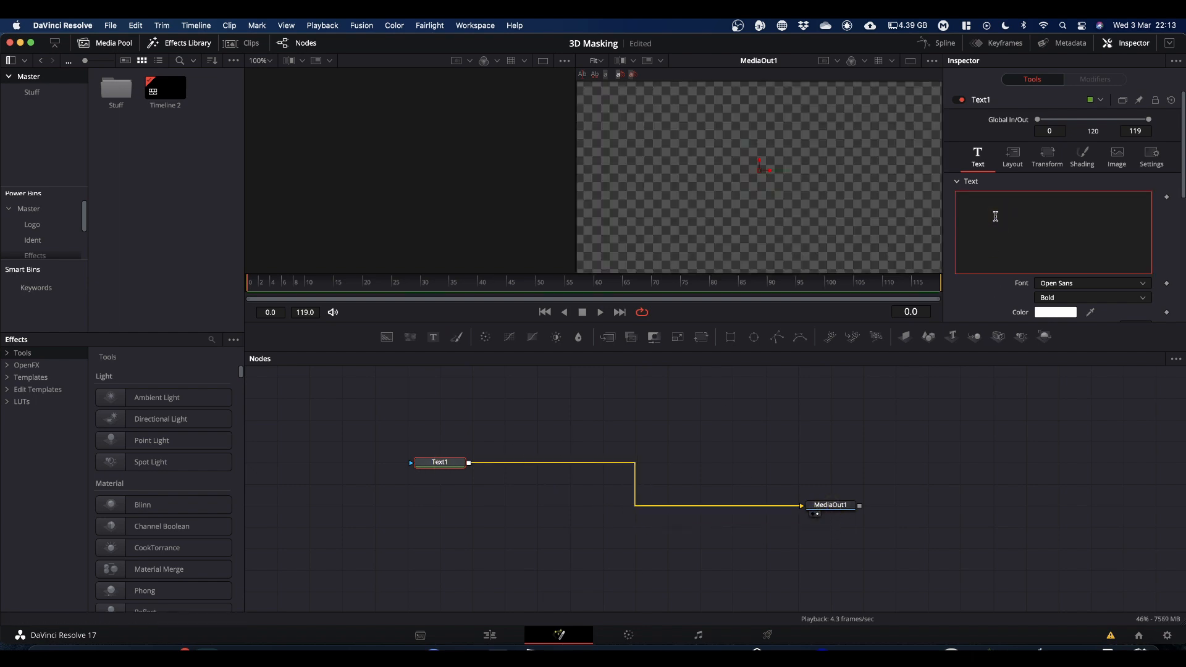
text(Simon)
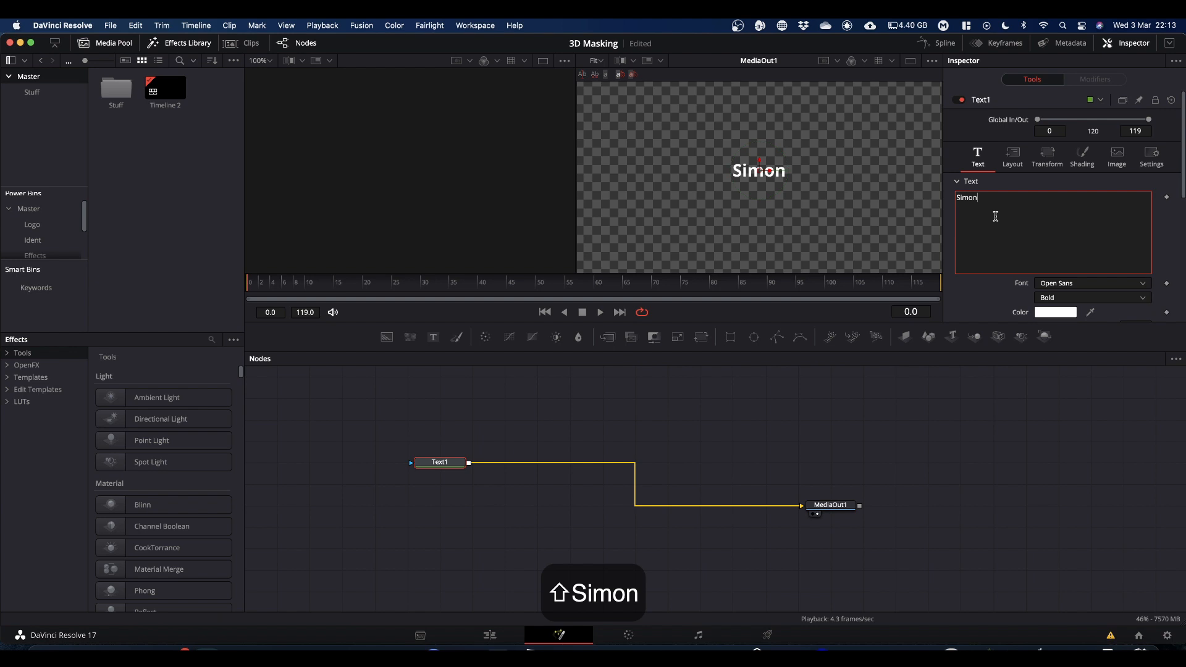
scroll(1004, 290, down, 1)
drag(1049, 314, 1065, 316)
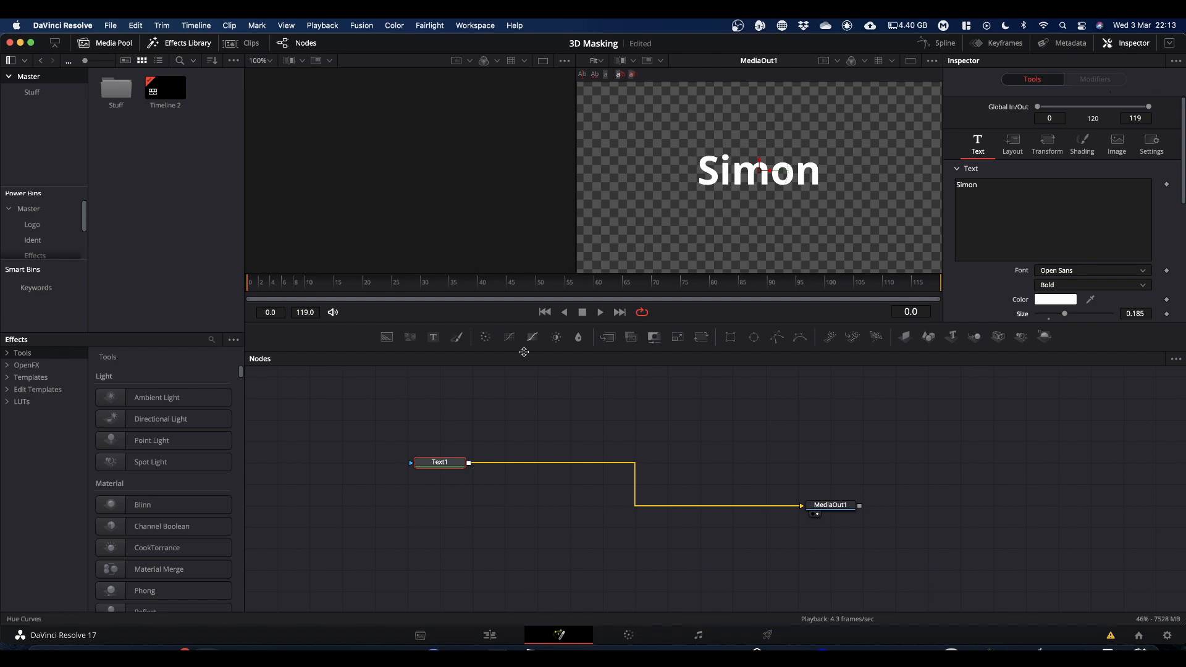
Attach a rectangle mask to the Text1 node and shrink it around the word to about 0.39 wide and 0.22 high
click(728, 340)
drag(729, 340, 433, 465)
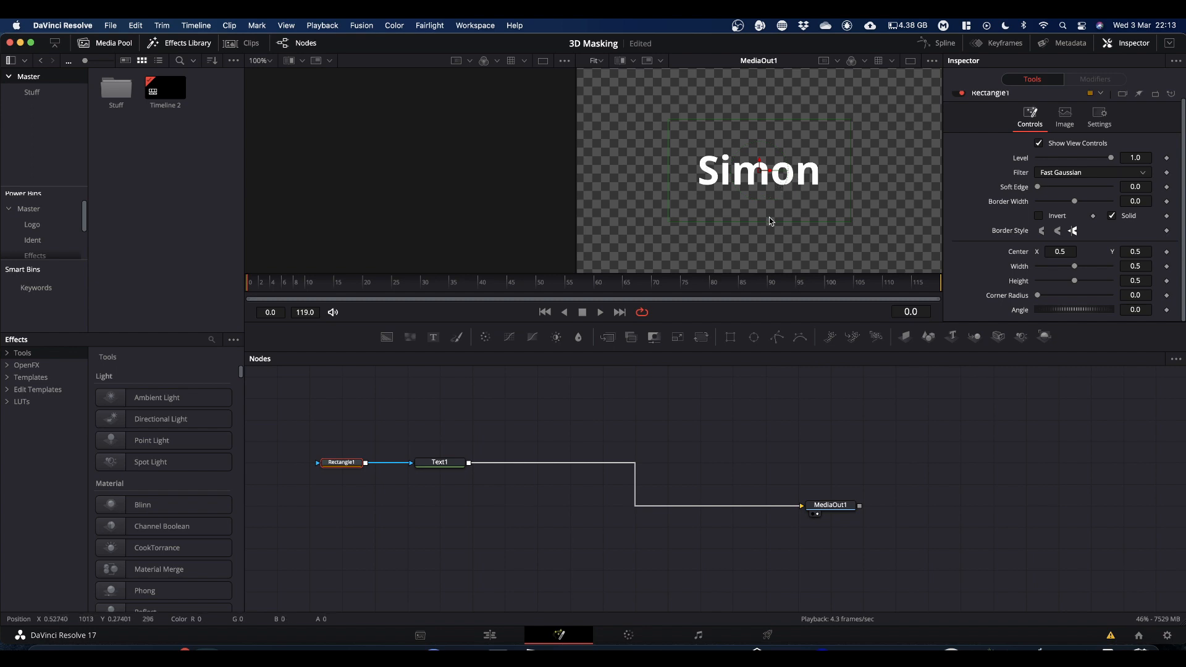
drag(769, 221, 765, 195)
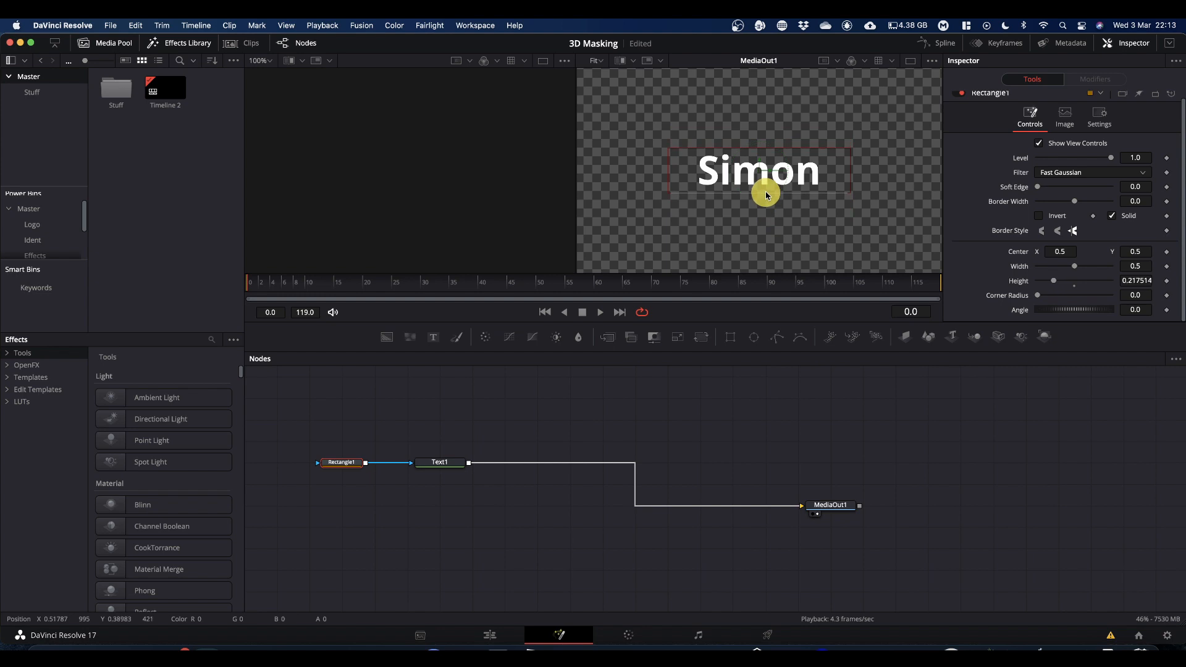
drag(668, 170, 688, 170)
Try moving the Text1 text and its rectangle mask slightly off centre separately, undoing each move
click(444, 462)
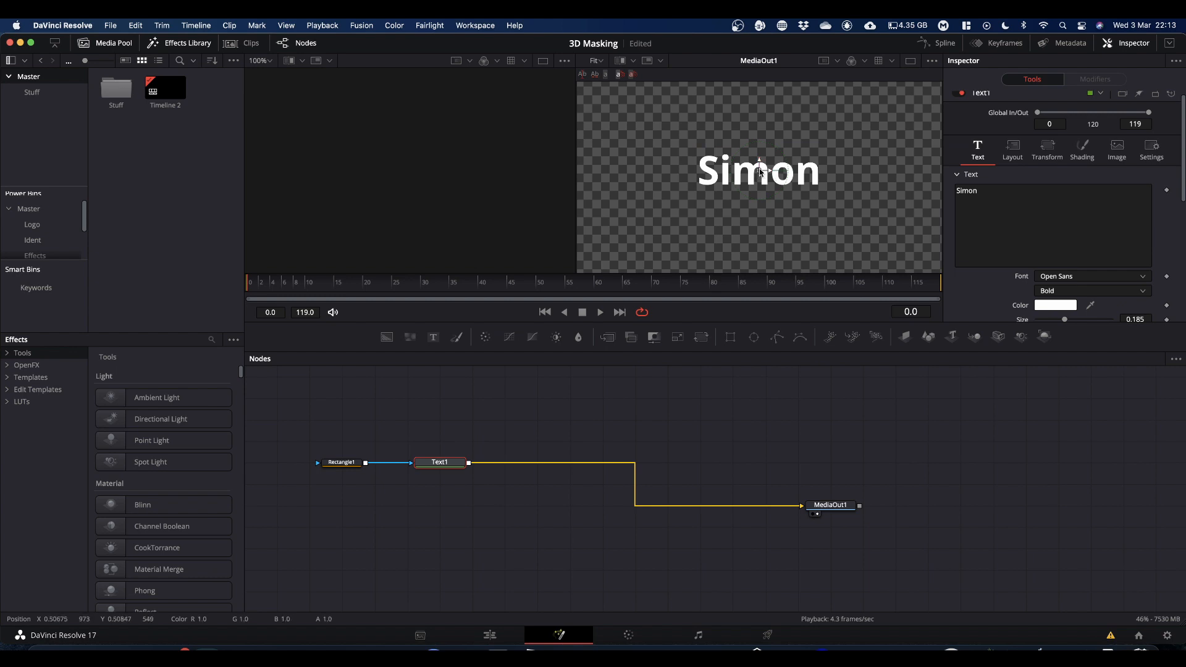
mouse_move(760, 172)
mouse_down()
mouse_move(708, 138)
mouse_move(643, 141)
mouse_move(654, 236)
mouse_move(841, 234)
mouse_move(788, 239)
mouse_move(760, 175)
mouse_move(726, 225)
mouse_move(614, 172)
mouse_move(807, 169)
mouse_move(656, 172)
mouse_move(766, 176)
mouse_up()
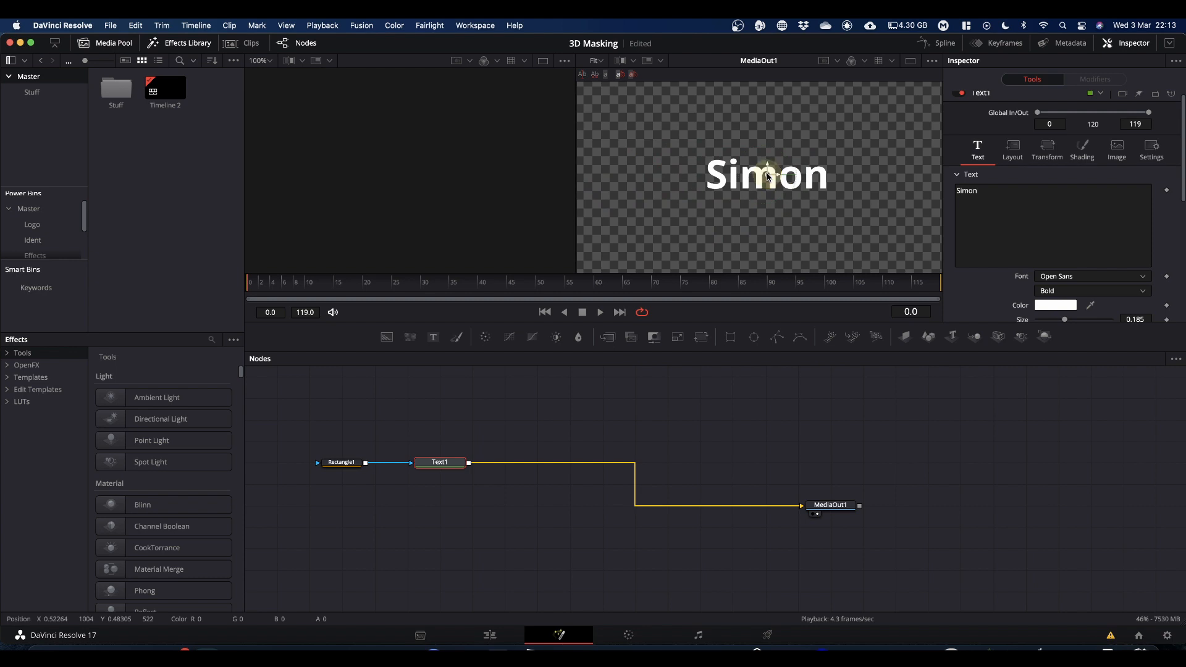
key(super+z)
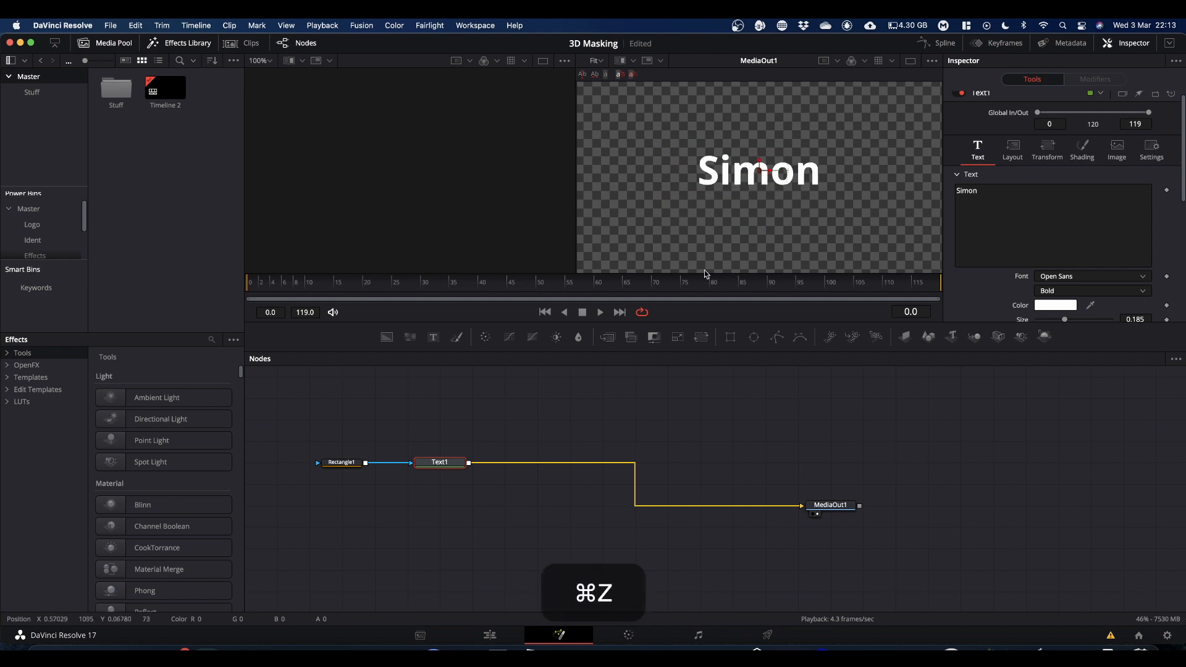
click(343, 462)
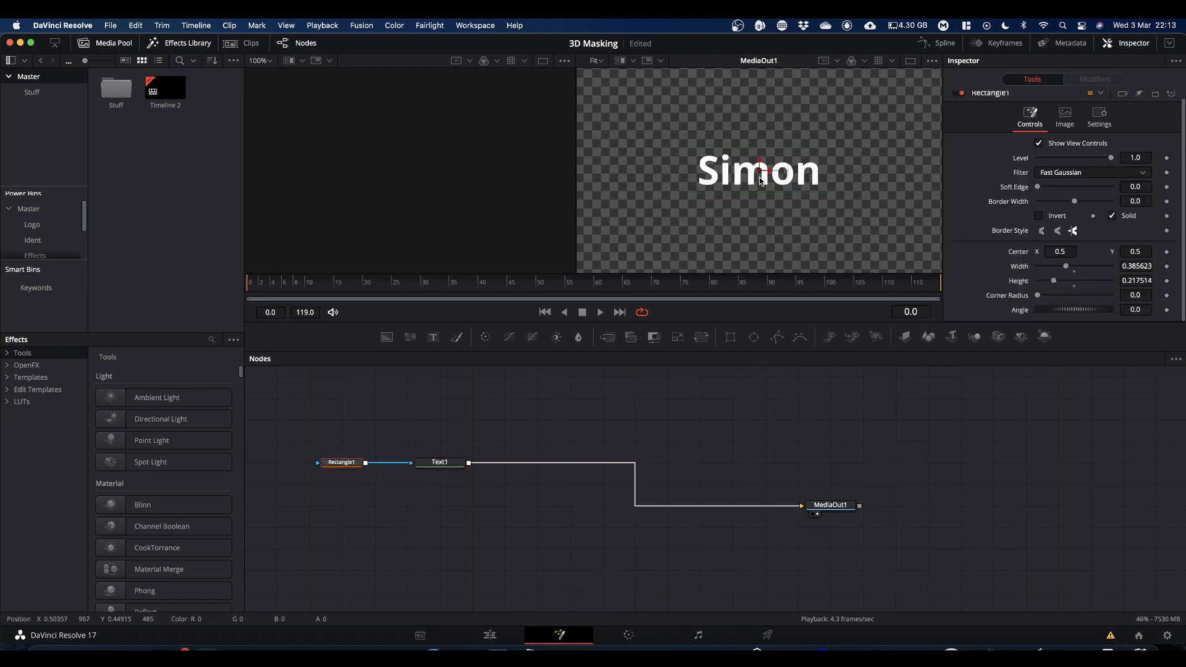
mouse_move(760, 173)
mouse_down()
mouse_move(756, 131)
mouse_move(754, 170)
mouse_move(868, 172)
mouse_move(640, 167)
mouse_move(805, 164)
mouse_move(754, 195)
mouse_move(766, 175)
mouse_up()
key(super+z)
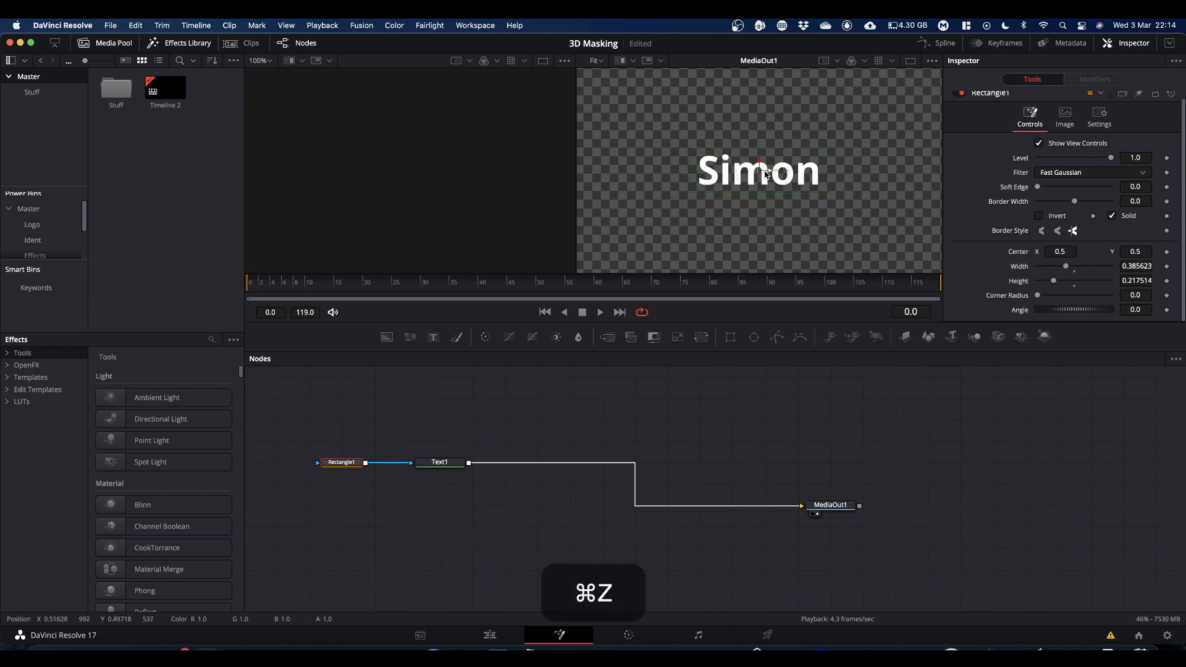
Delete the Rectangle1 and Text1 nodes from the composition
drag(304, 427, 498, 504)
key(BackSpace)
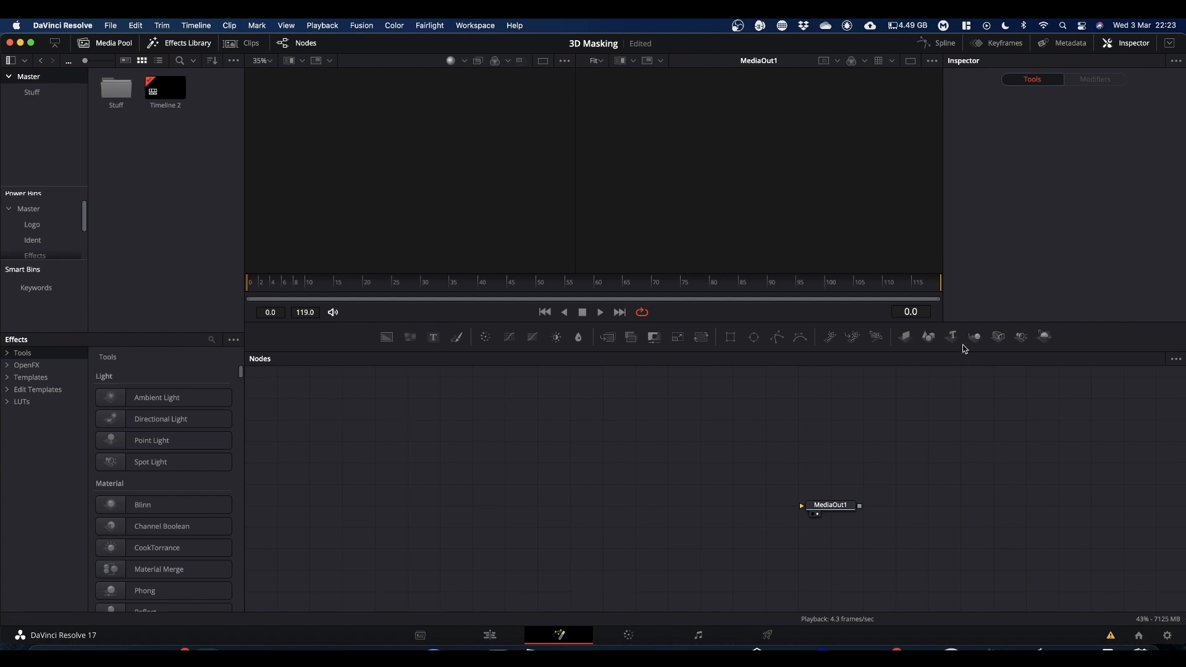
Add a Text 3D node to the empty composition and enter "StansCo Inc." as its text
drag(953, 336, 407, 426)
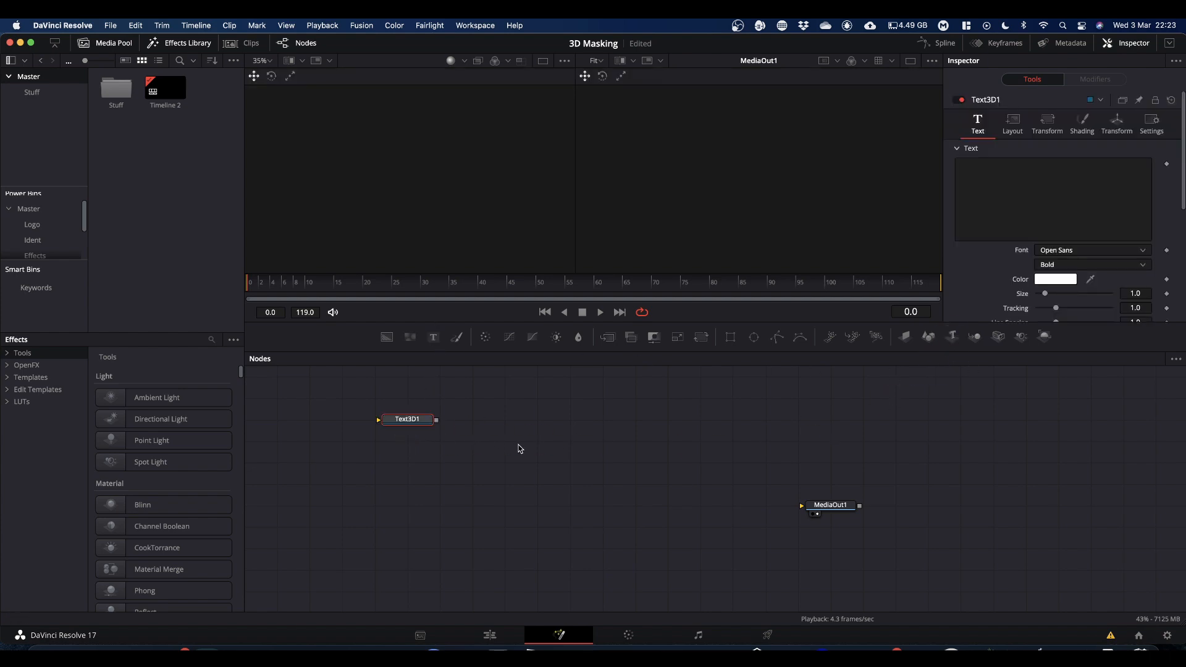
click(1033, 203)
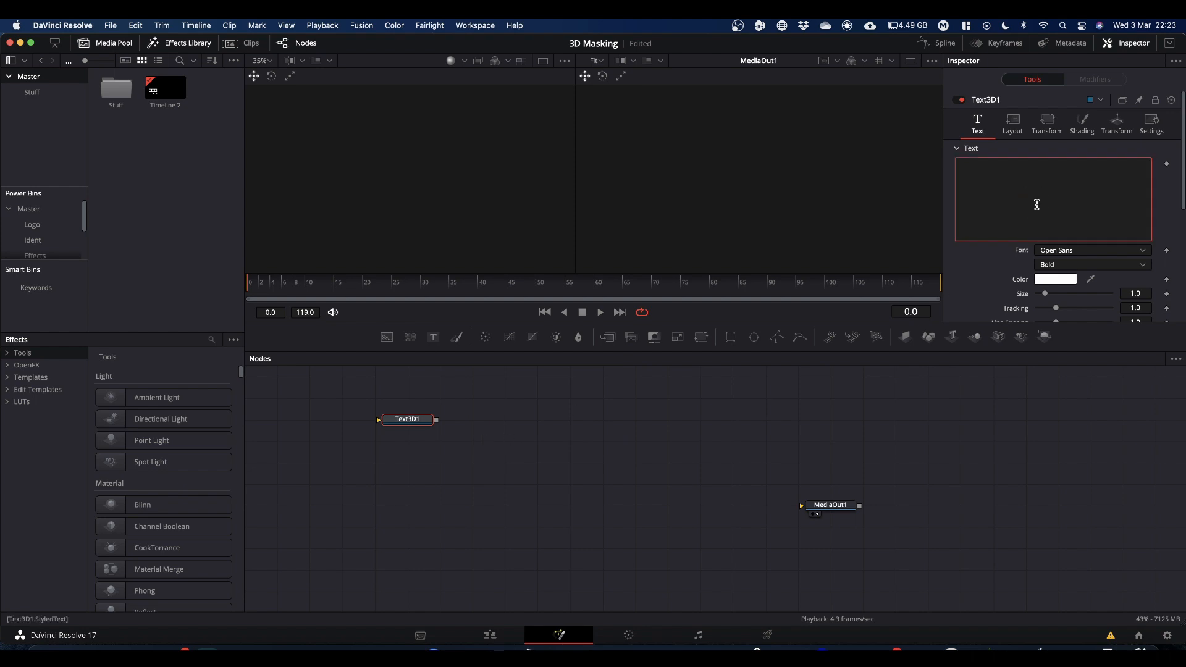
text(Sim)
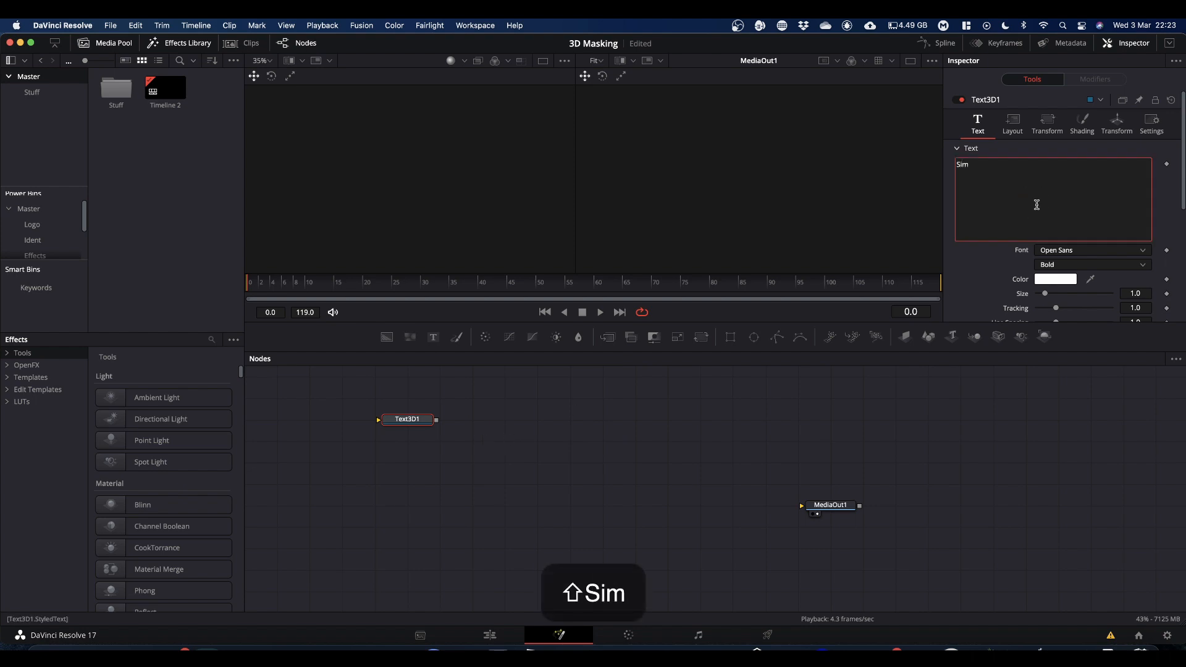
key(BackSpace)
key(BackSpace)
text(tansCo Inc.)
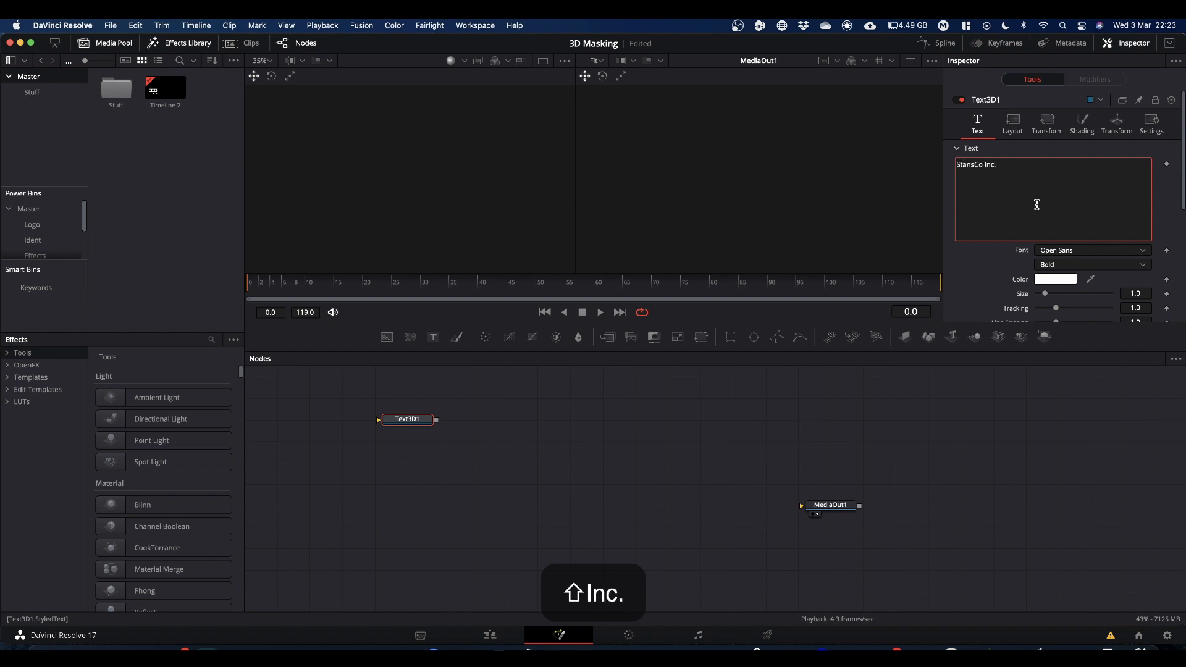
Rename the Text 3D node after its text, "StansCo Inc."
click(419, 425)
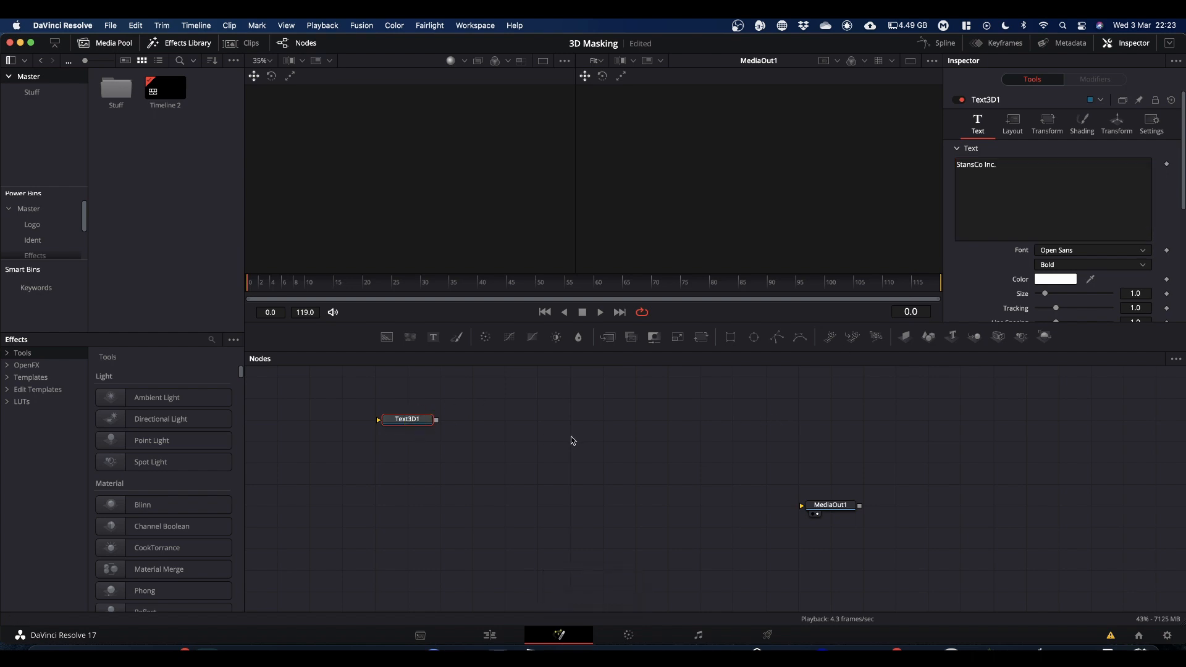
key(F2)
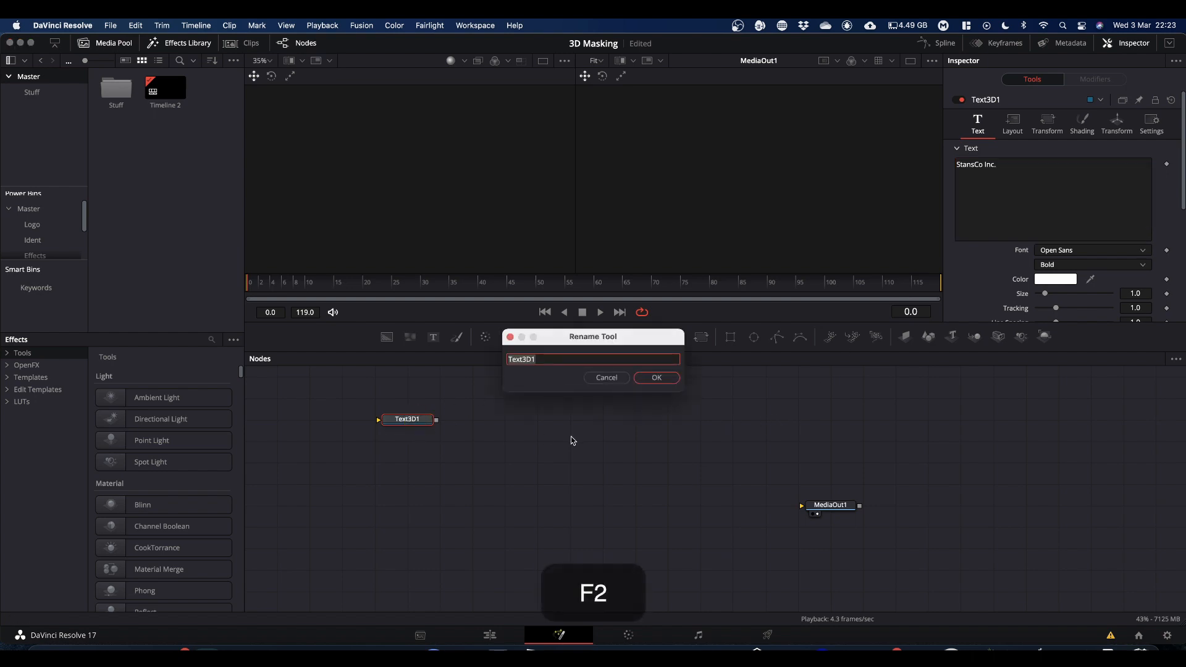
text(Stans)
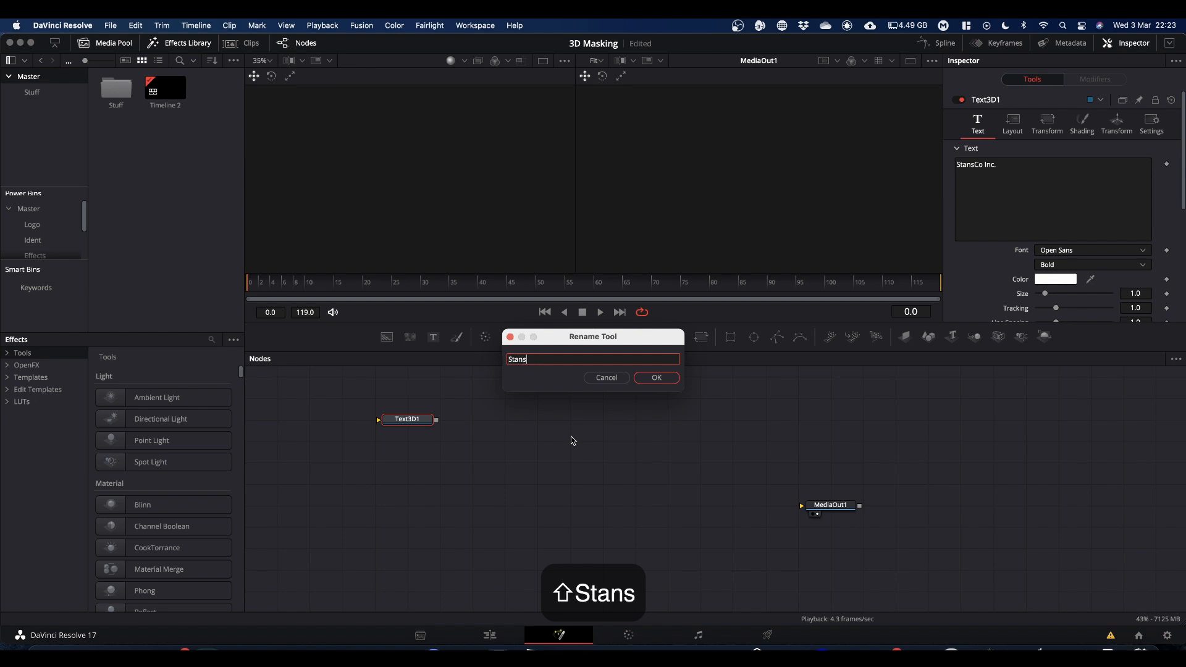
text(Co Inc)
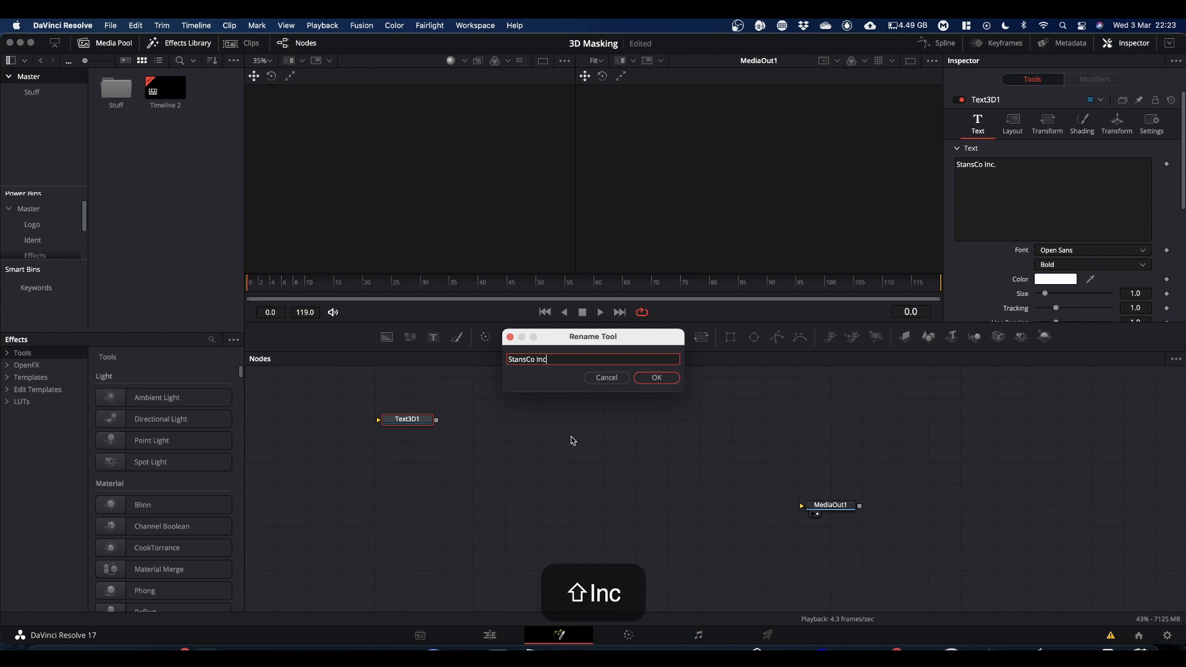
text(.)
key(Return)
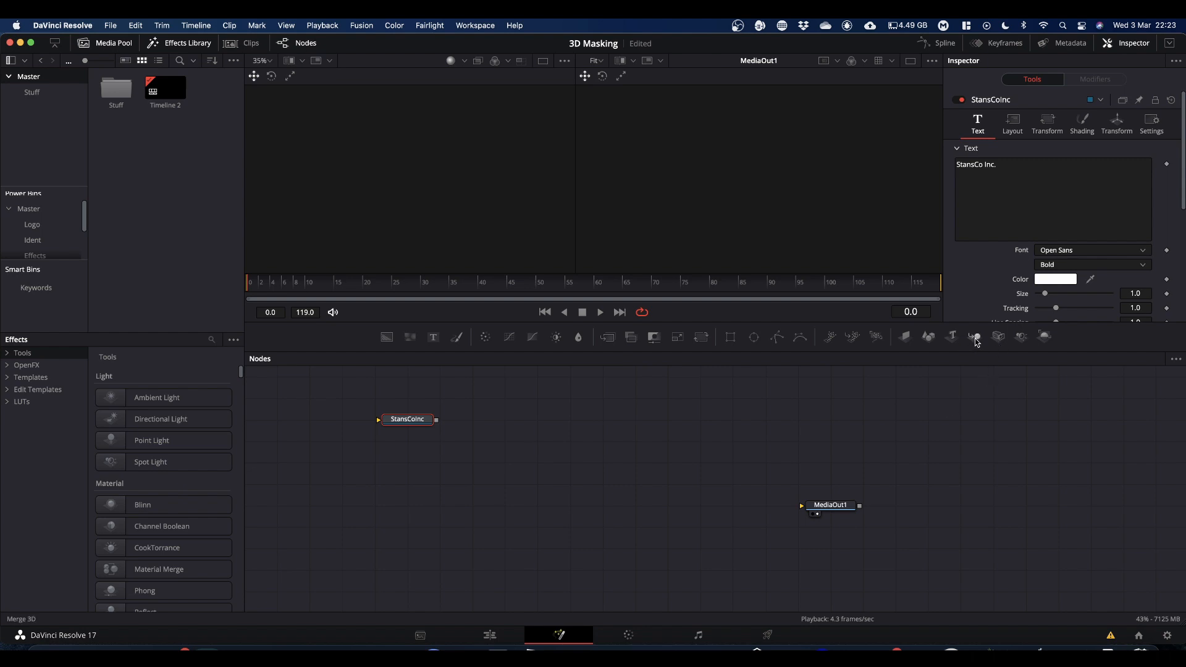
Add a Merge 3D node beside the StansCoInc node and feed the text node's output into it
drag(977, 340, 537, 420)
drag(436, 420, 532, 422)
drag(531, 423, 482, 471)
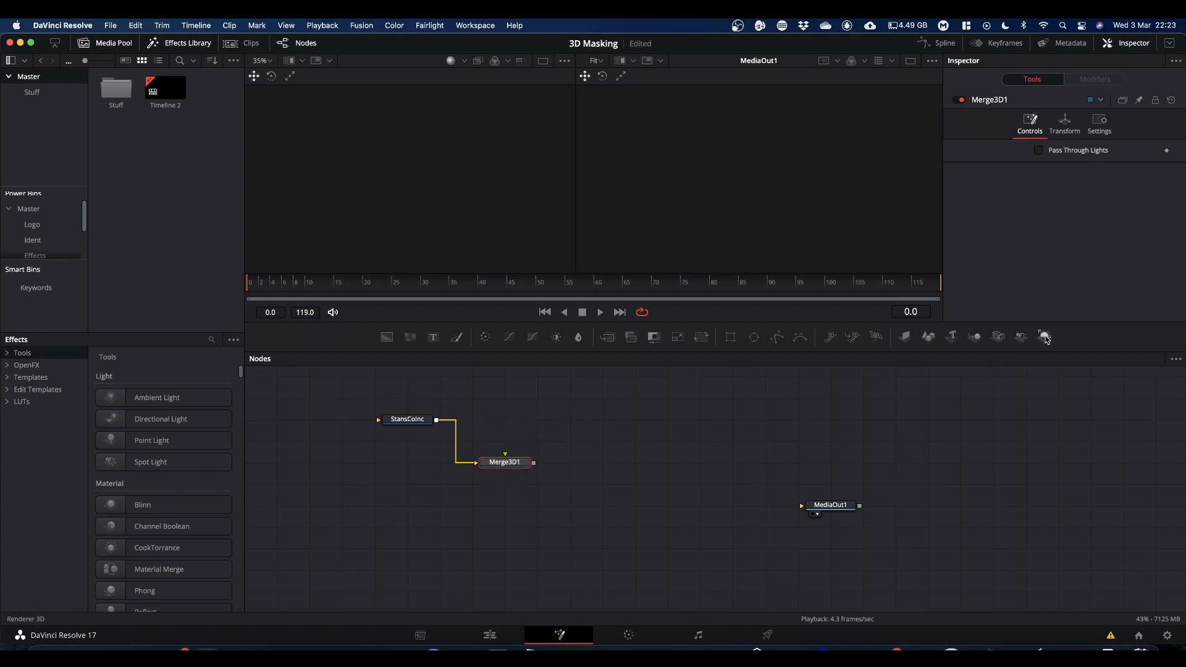
Add a Renderer 3D node after Merge3D1, connect it to MediaOut1 and space the nodes farther from the text node
drag(1045, 339, 614, 463)
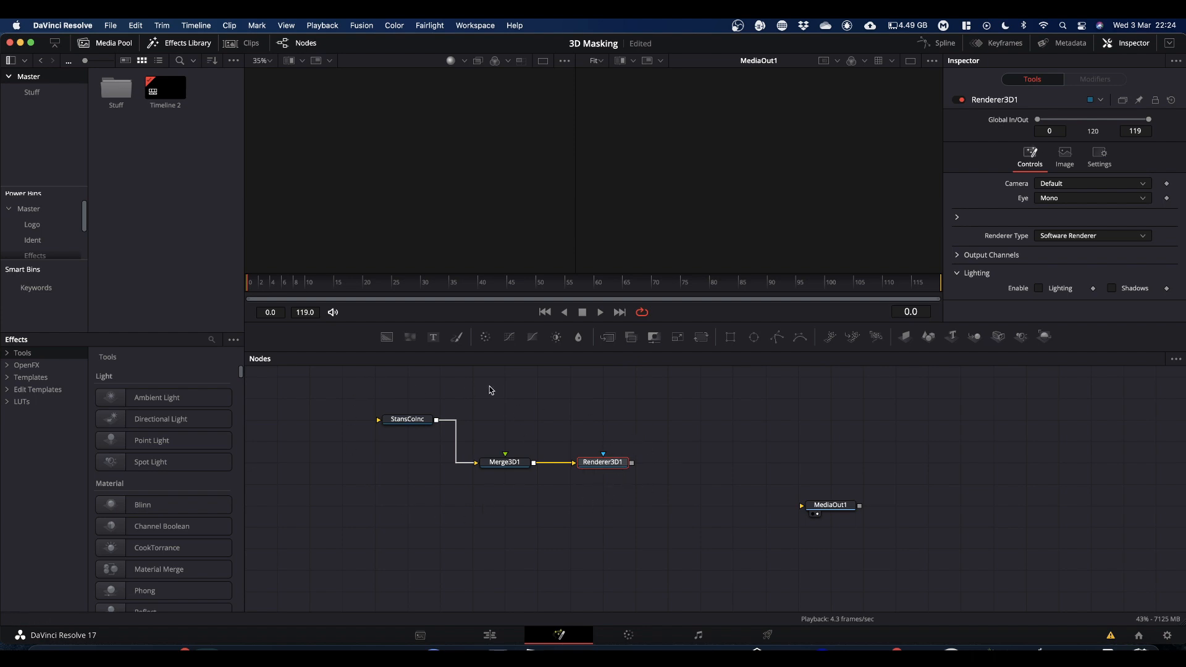
drag(631, 463, 803, 505)
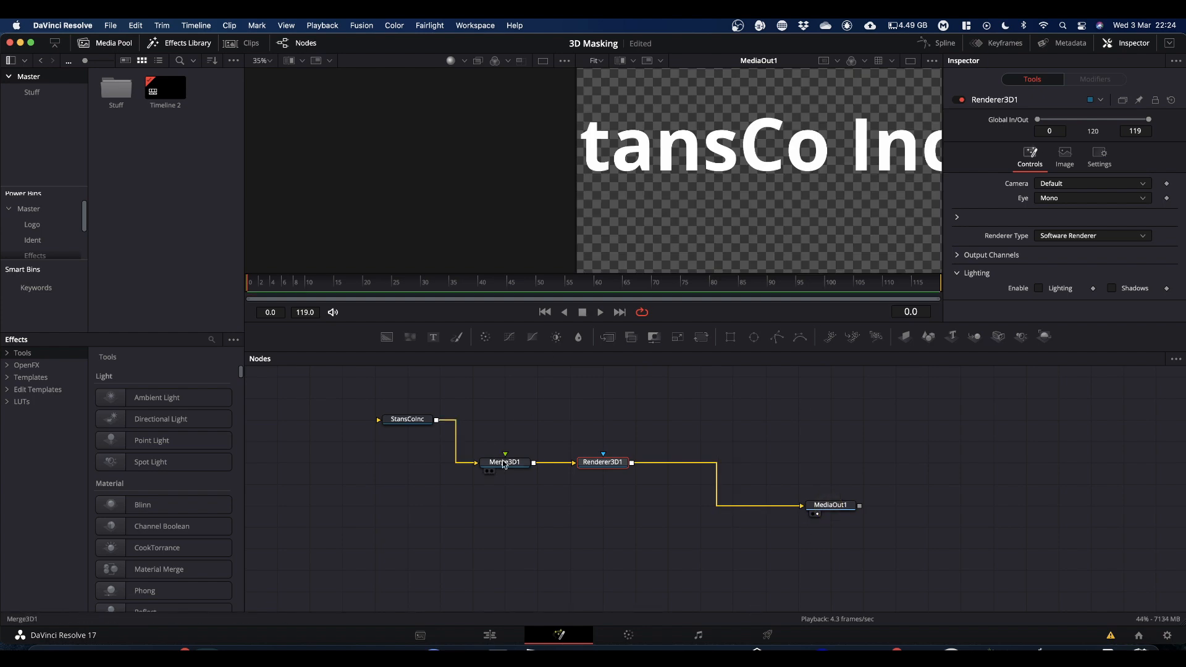
drag(591, 462, 657, 463)
drag(503, 462, 567, 461)
Set the StansCoInc text's extrusion depth to 0.1
click(406, 419)
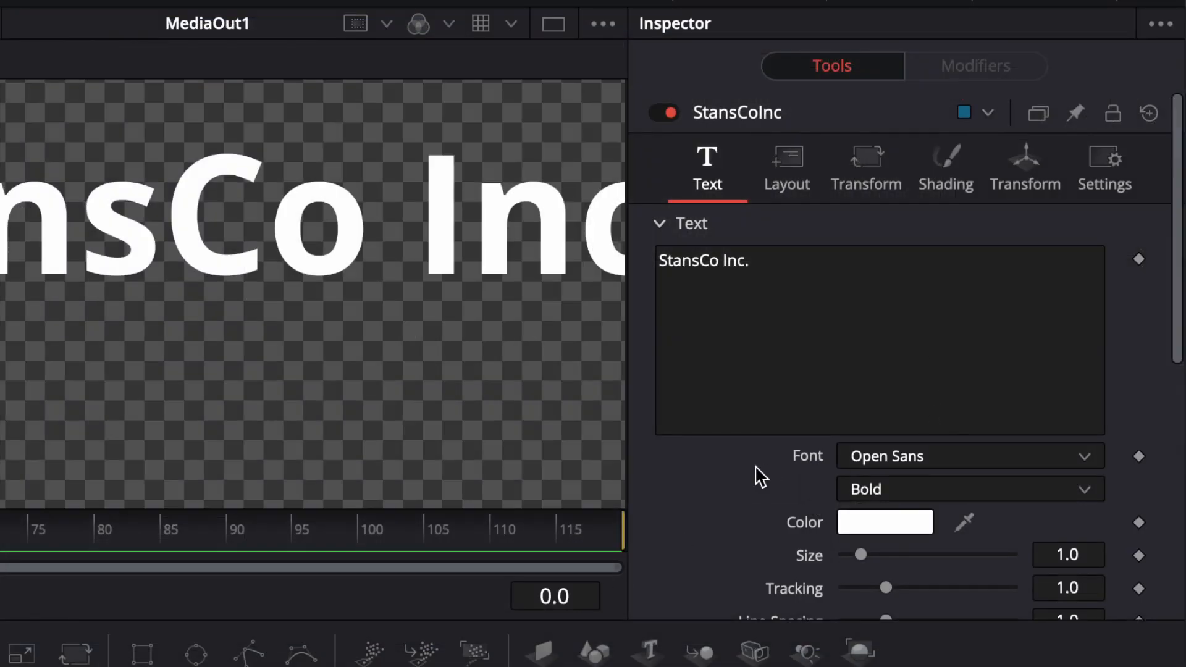
scroll(795, 463, down, 1)
scroll(793, 456, down, 10)
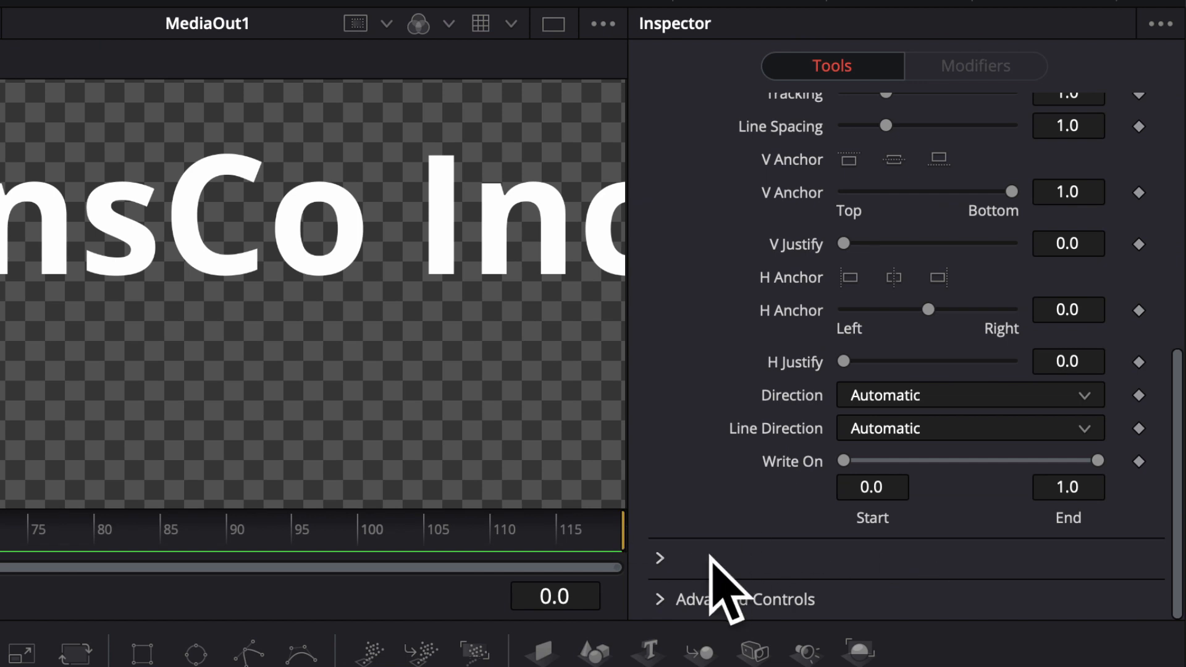
click(660, 560)
scroll(811, 556, down, 3)
scroll(811, 555, down, 3)
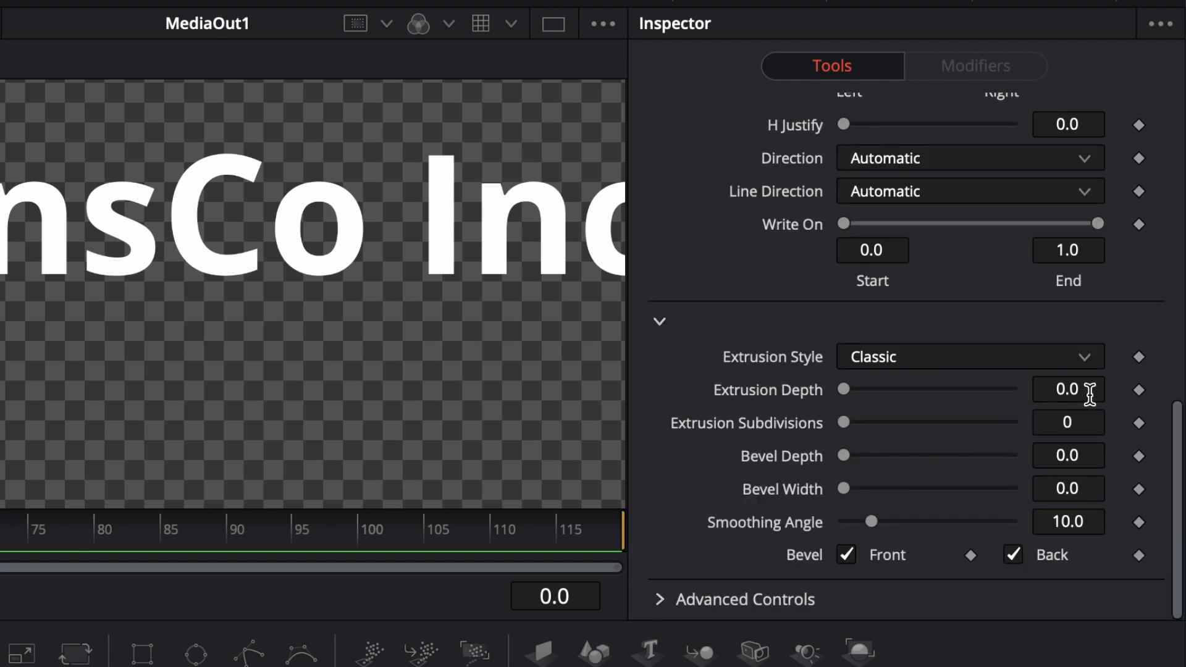
click(1087, 391)
text(0.0)
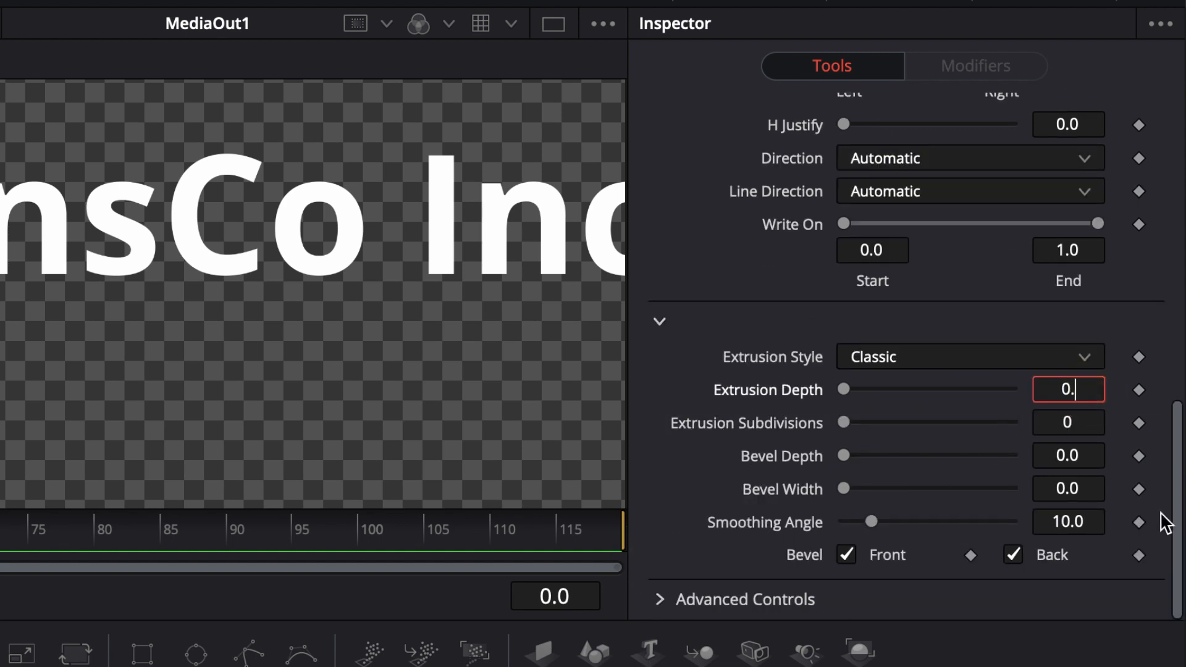
text(1)
Set both the bevel depth and bevel width of the StansCoInc text to 0.01
click(1091, 456)
text(0.01)
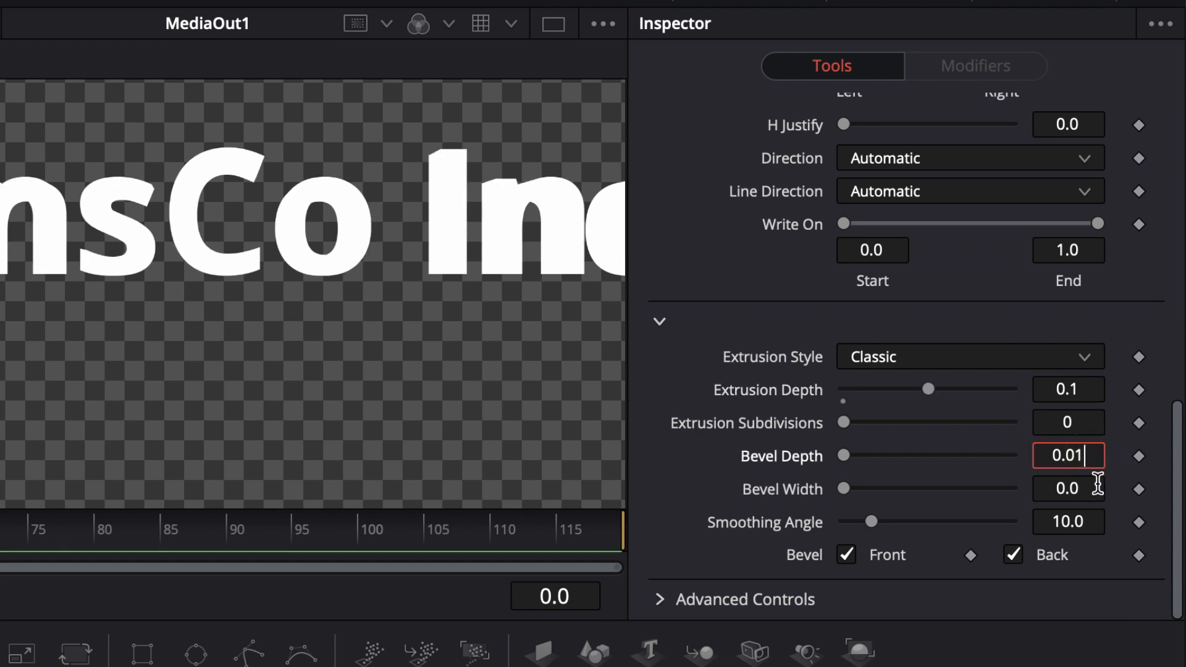
click(1097, 488)
text(0.01)
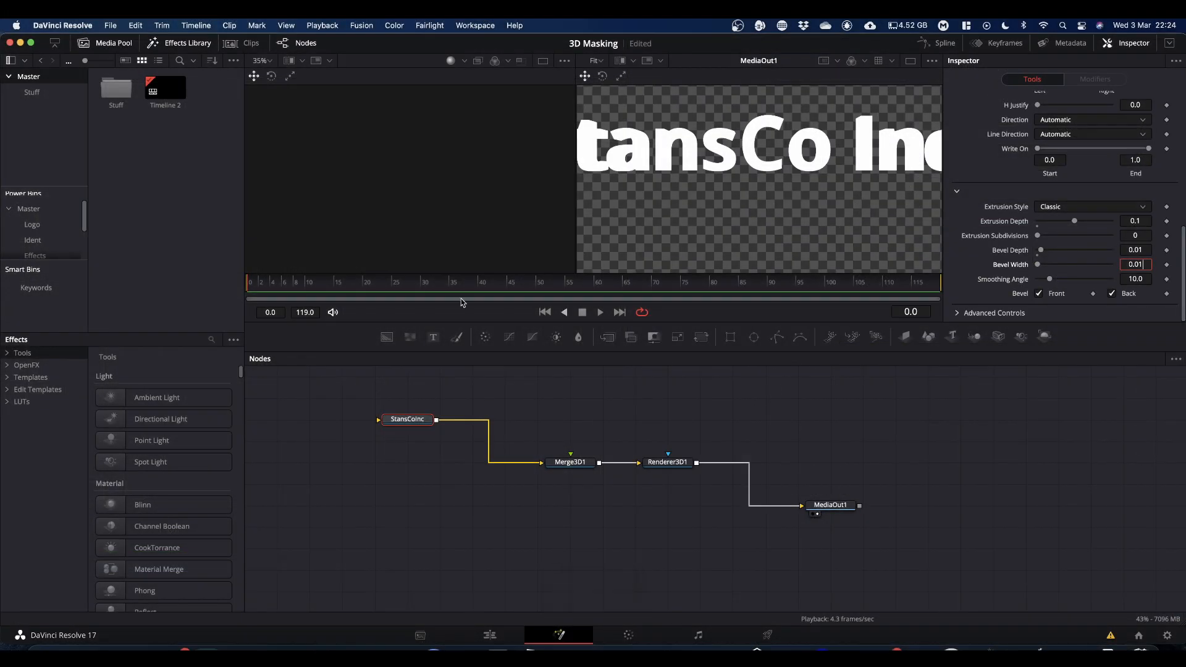
Display the Merge3D1 node in the empty viewer and orbit to see the extruded text at an angle
drag(564, 460, 431, 202)
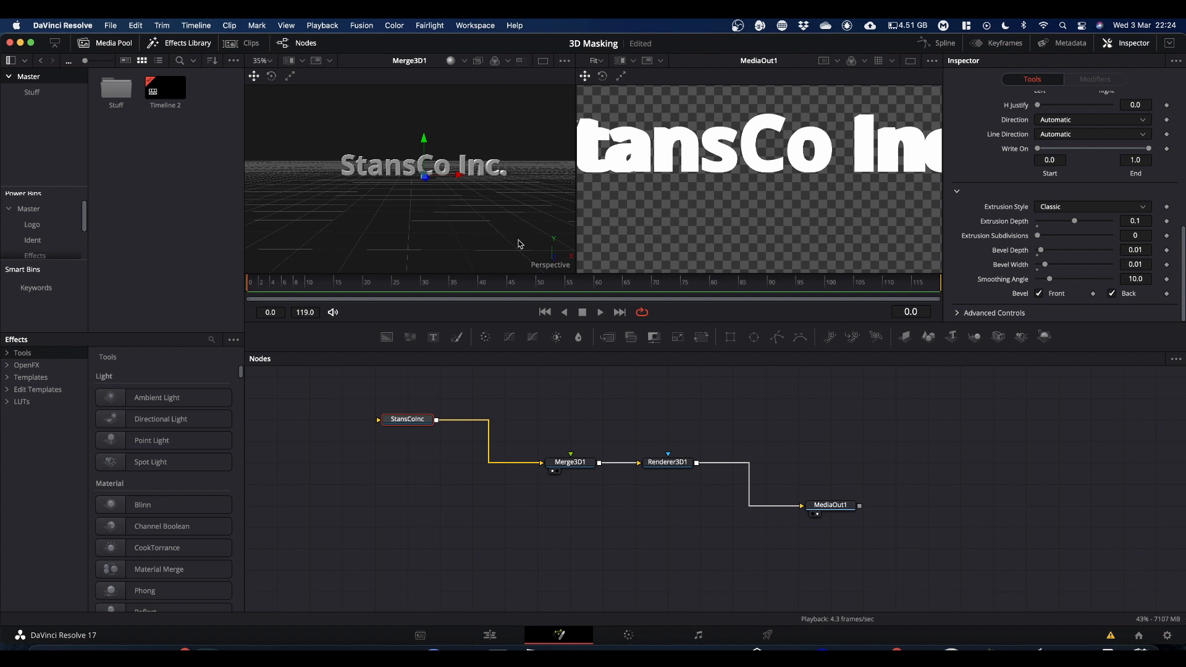
super+scroll(454, 201, up, 2)
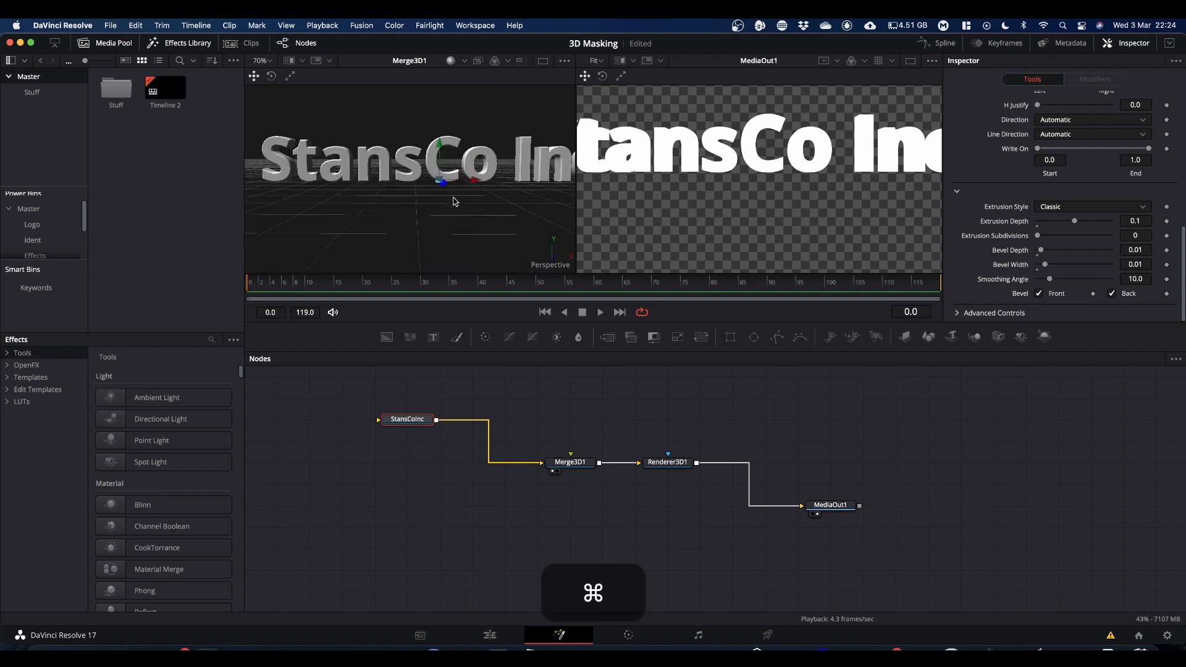
drag(452, 202, 419, 211)
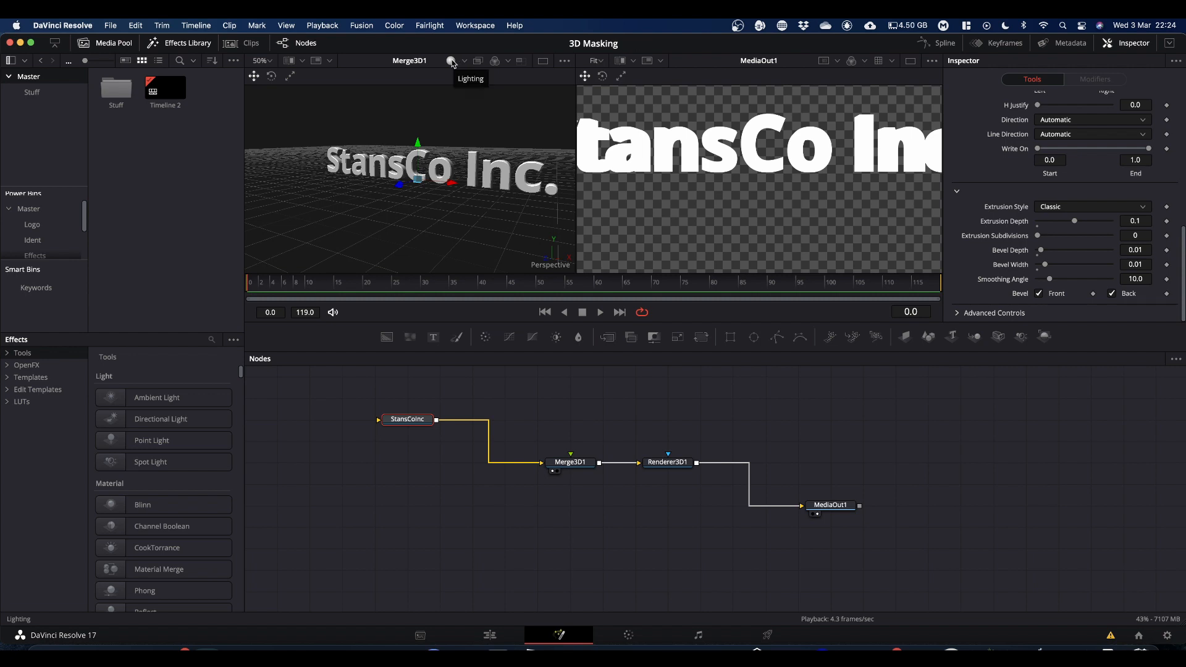
Compare the Merge3D1 view in Solid shading and with lighting switched on
click(457, 62)
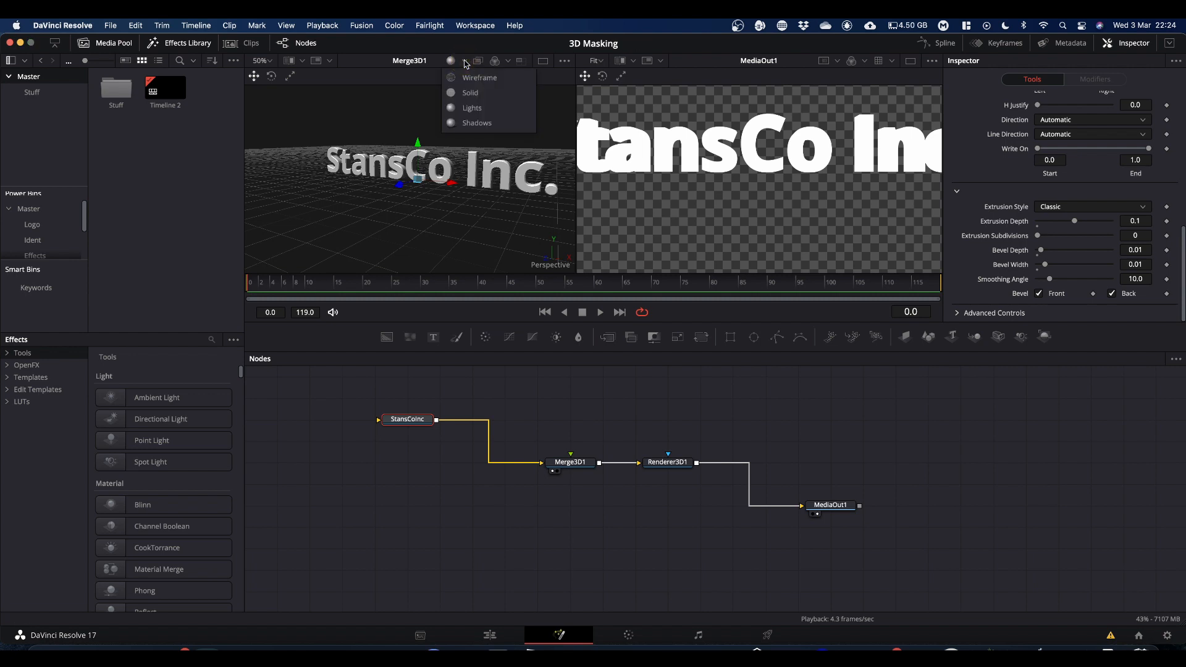
click(466, 99)
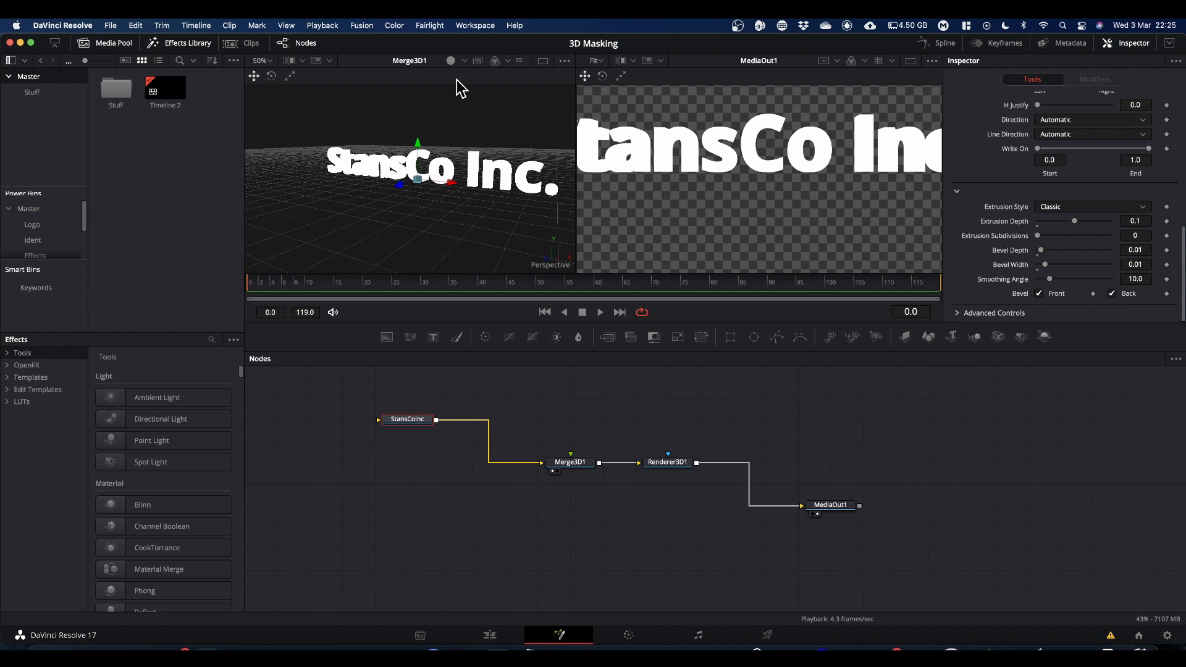
click(451, 60)
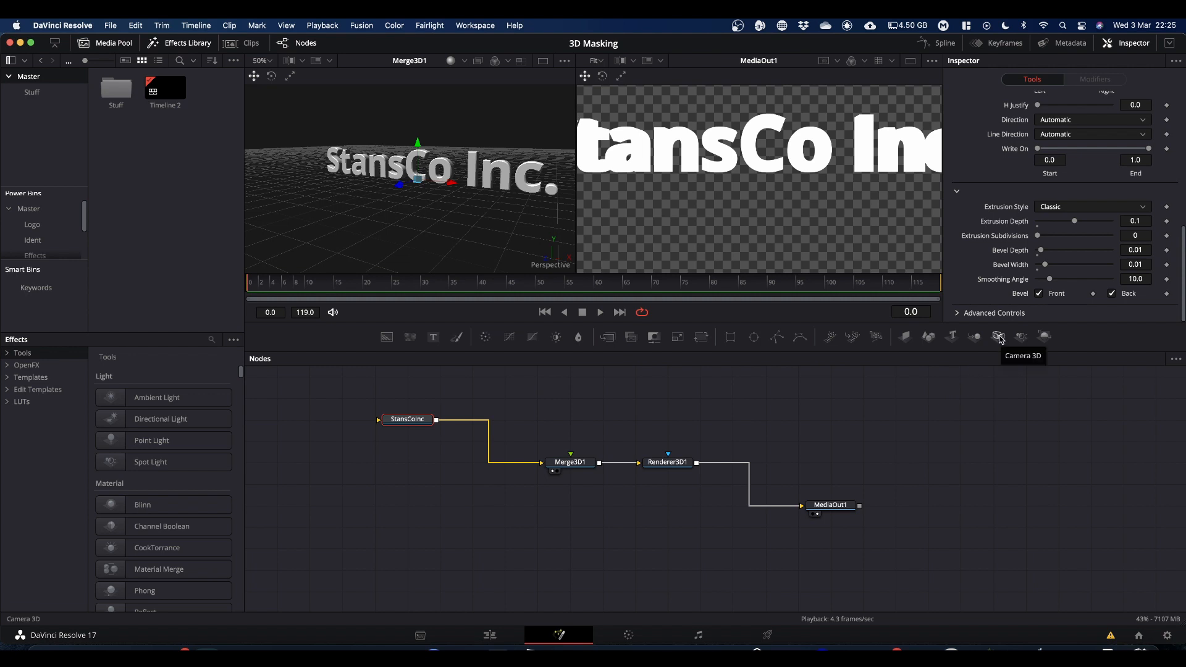
Add a Camera 3D node below Merge3D1 and a Spot Light node above it, and connect both to the merge
drag(1001, 340, 558, 505)
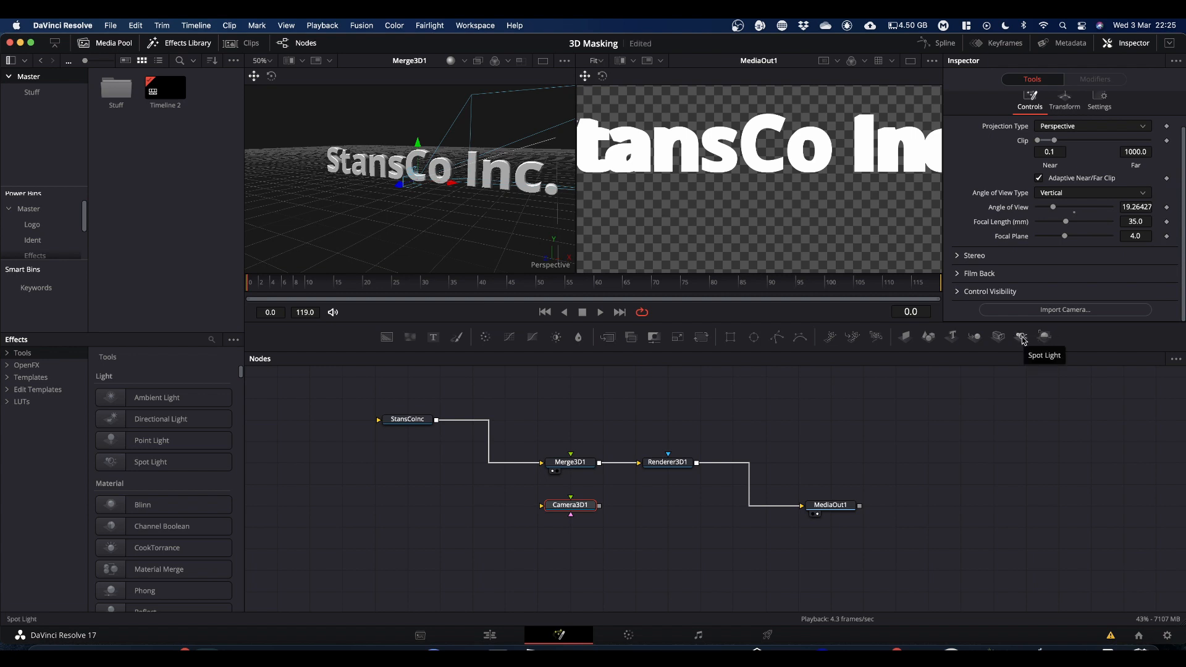
drag(1022, 339, 581, 432)
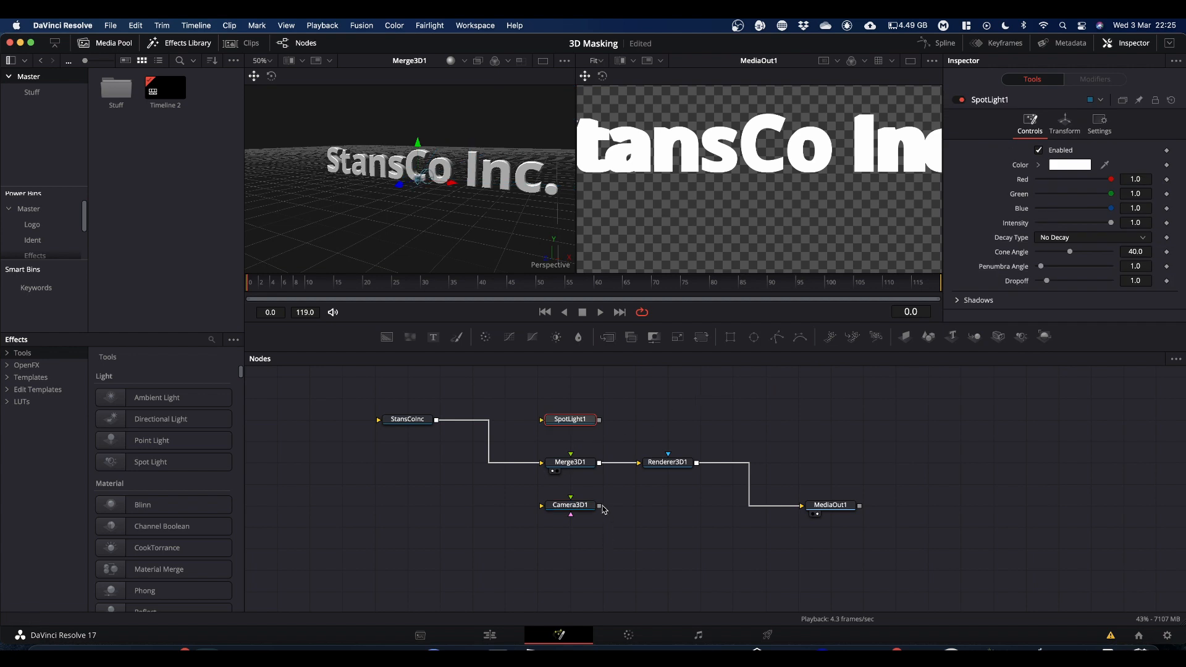
drag(599, 505, 567, 461)
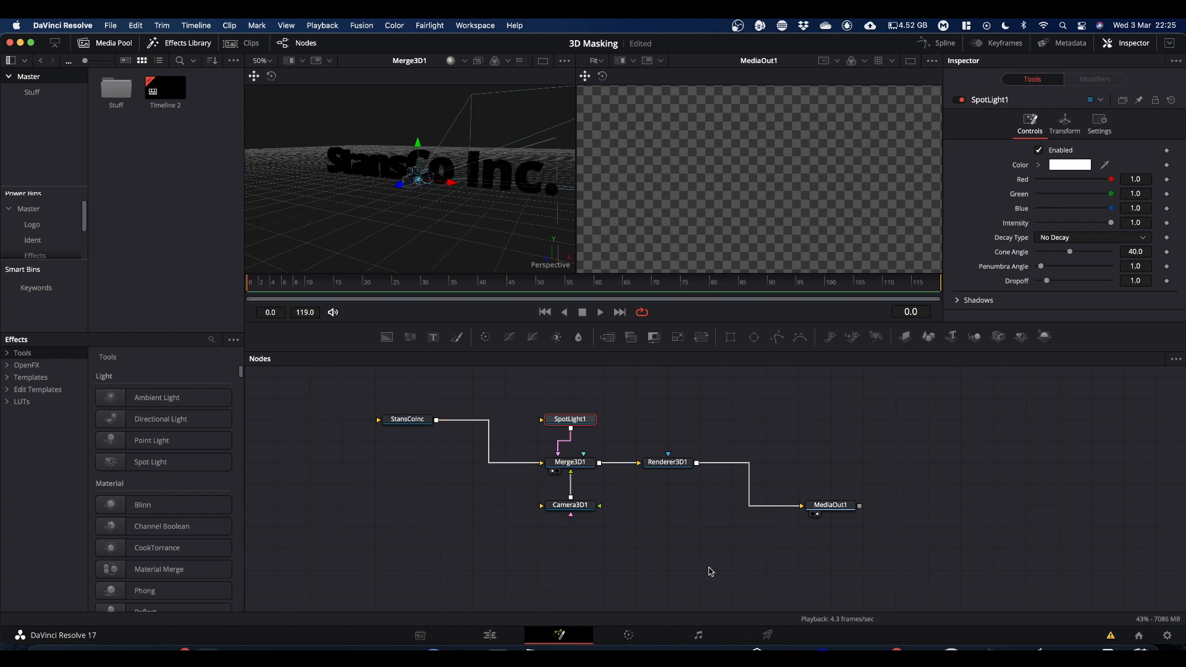
Enable lighting and shadows on the Renderer3D1 node
click(668, 462)
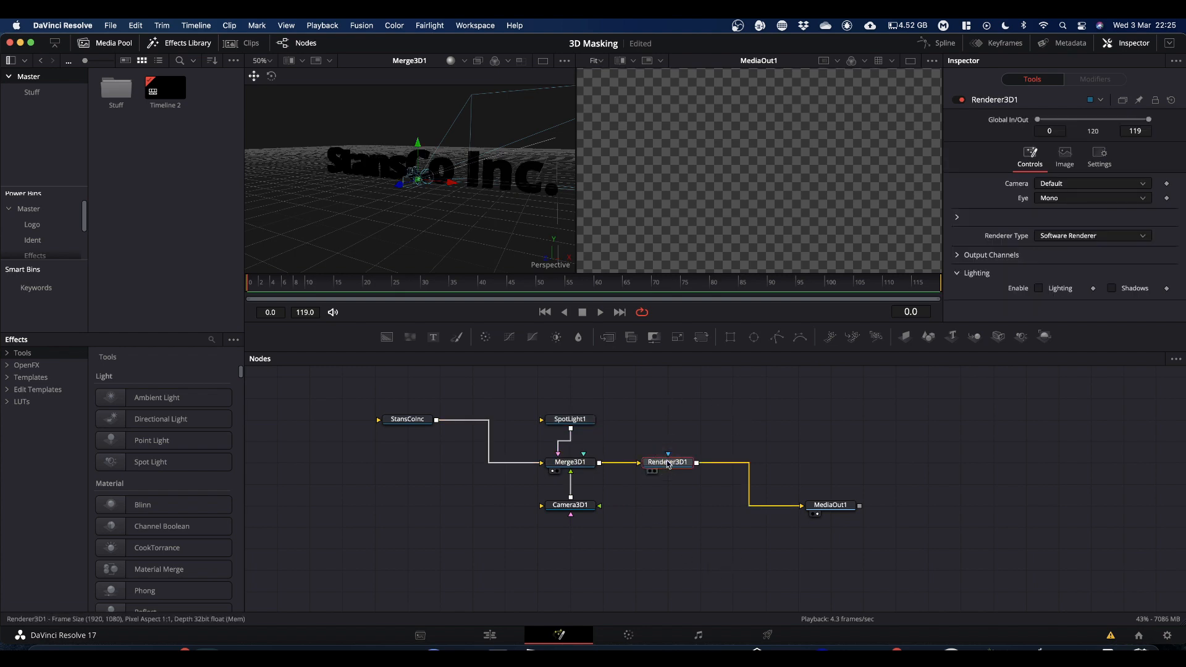
click(1040, 288)
click(1112, 289)
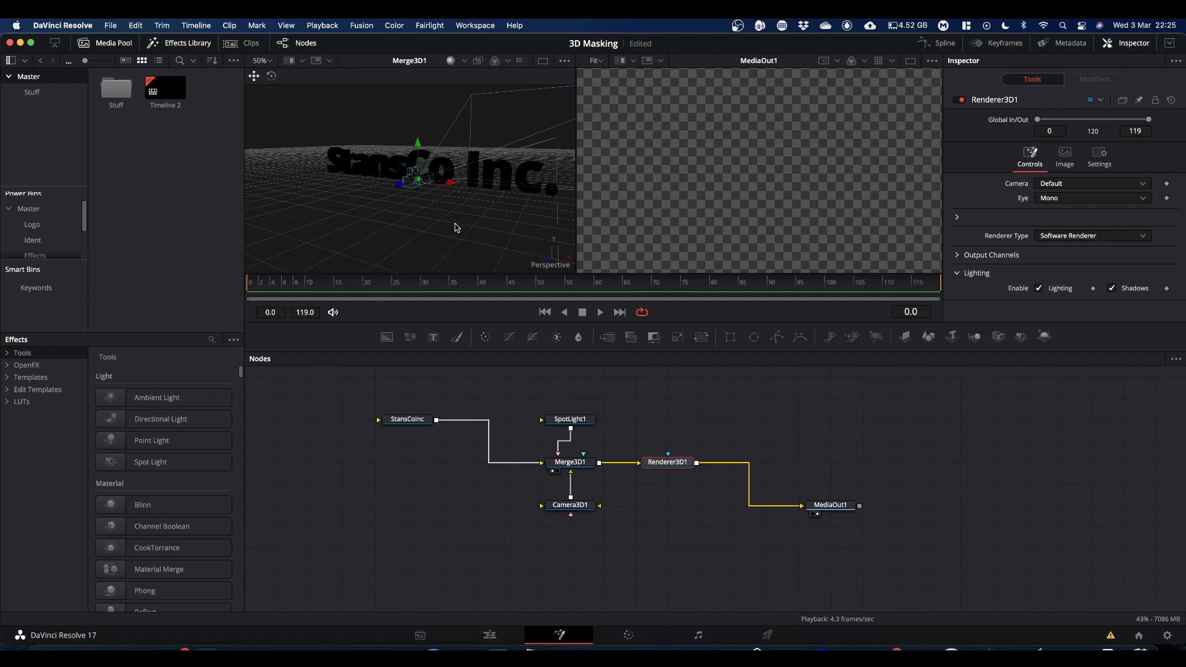
Turn on Use Target in the Camera3D1 node's transform settings
scroll(455, 228, down, 2)
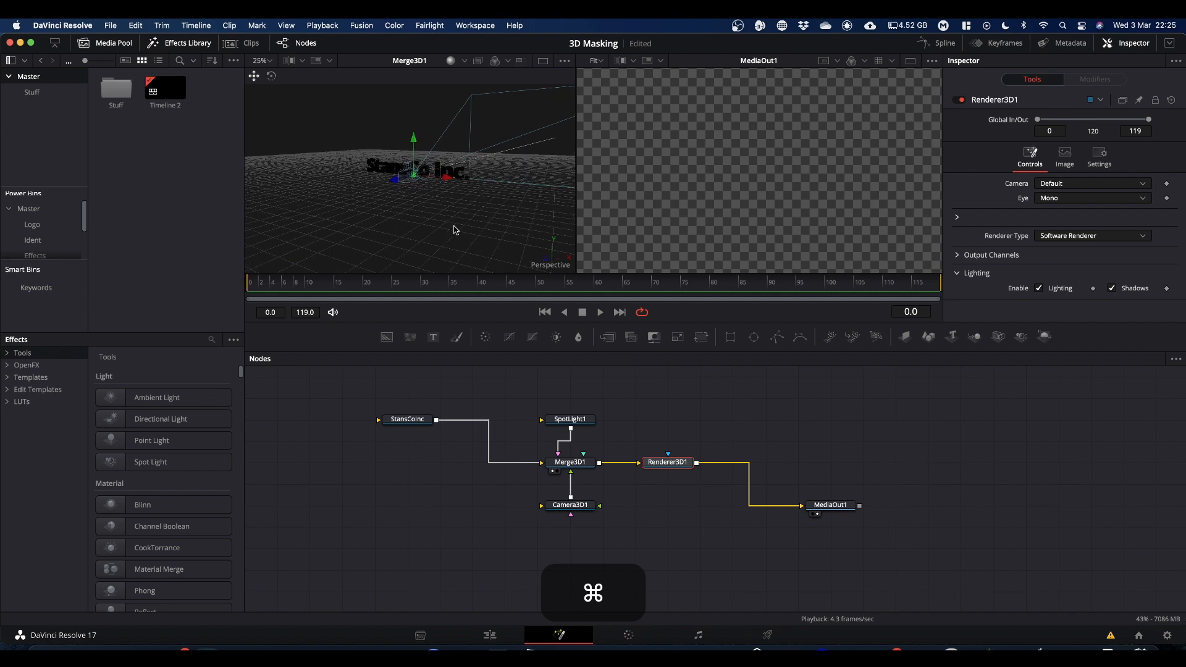
scroll(455, 229, down, 1)
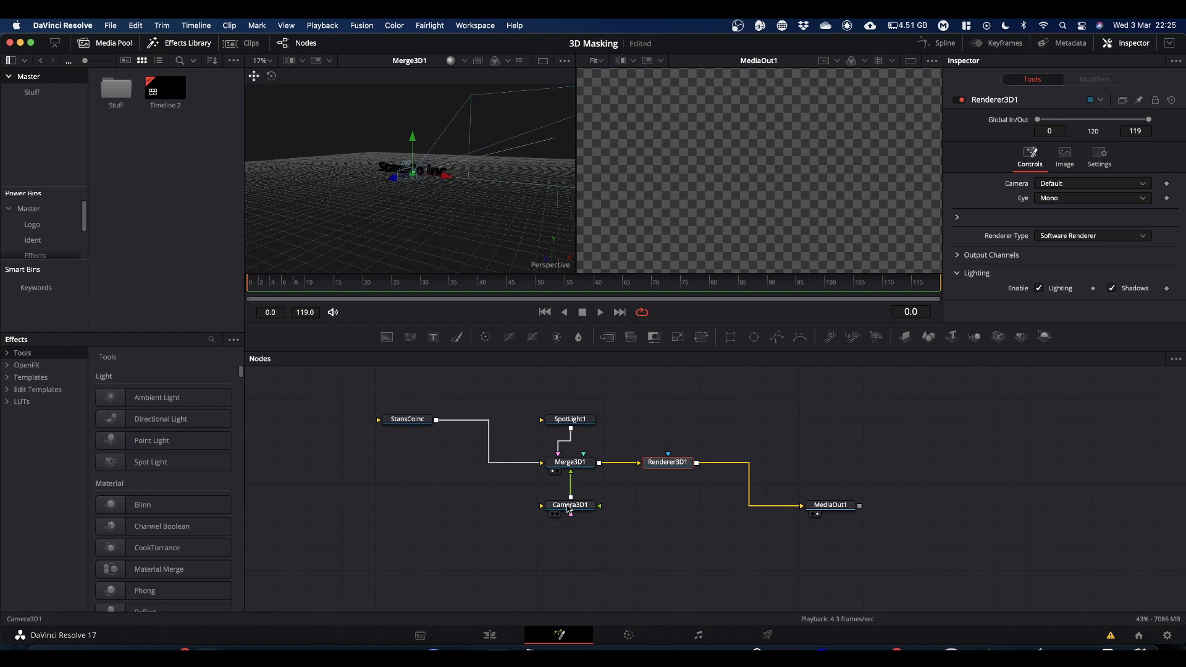
click(569, 507)
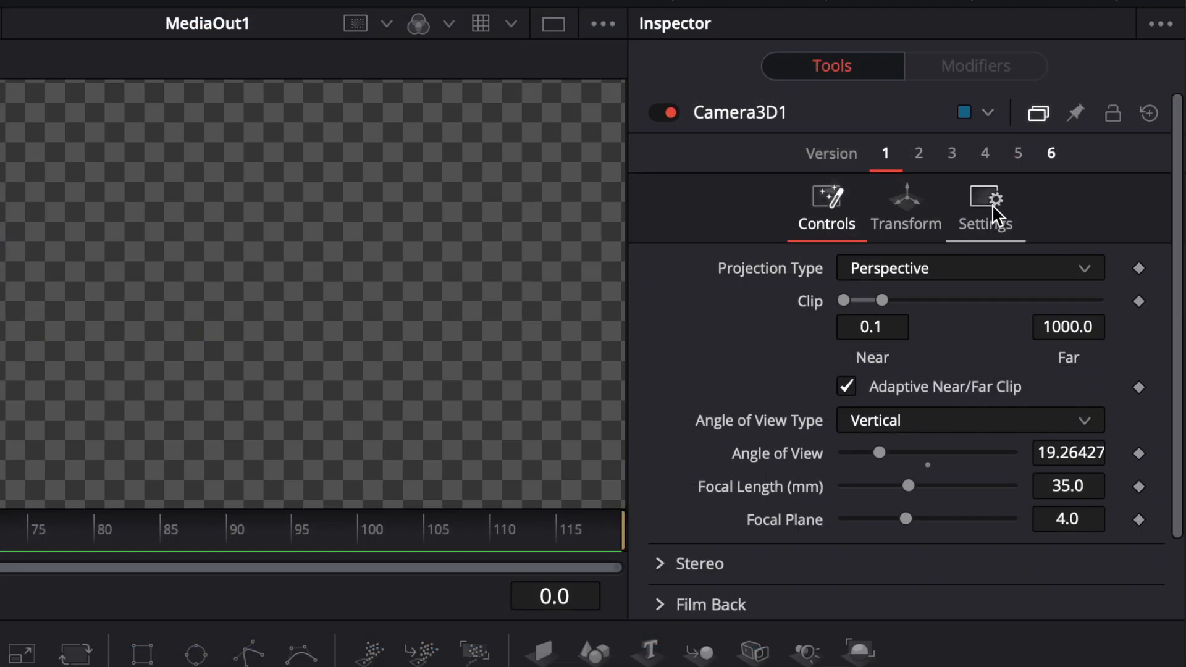
click(915, 212)
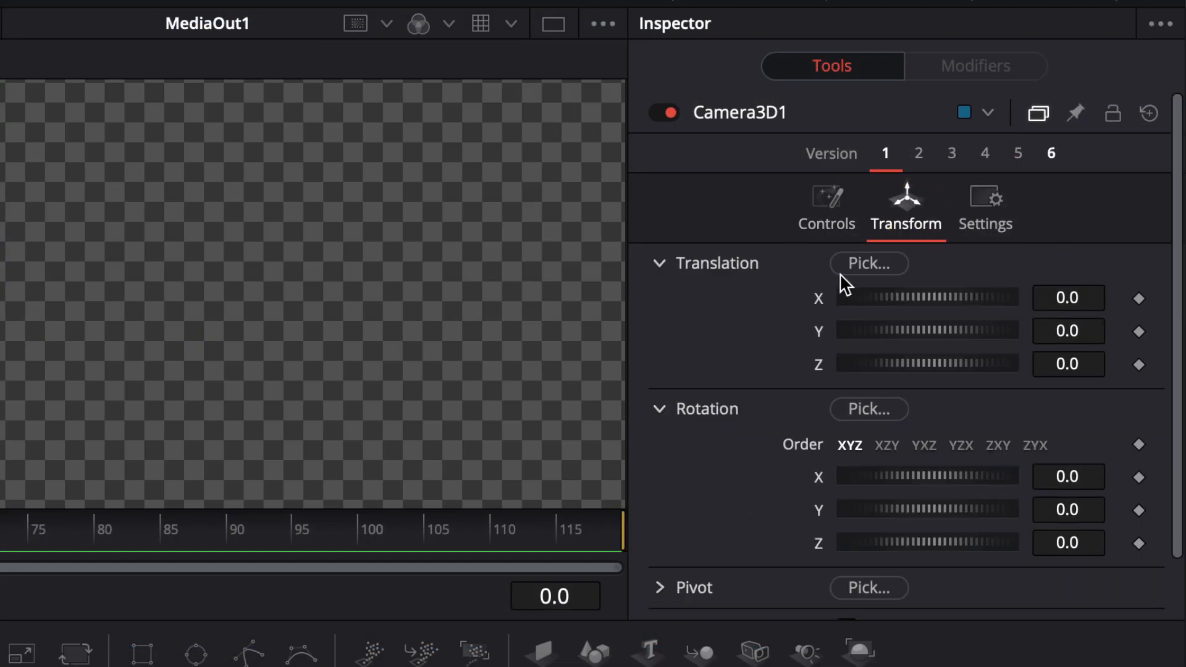
scroll(772, 426, down, 2)
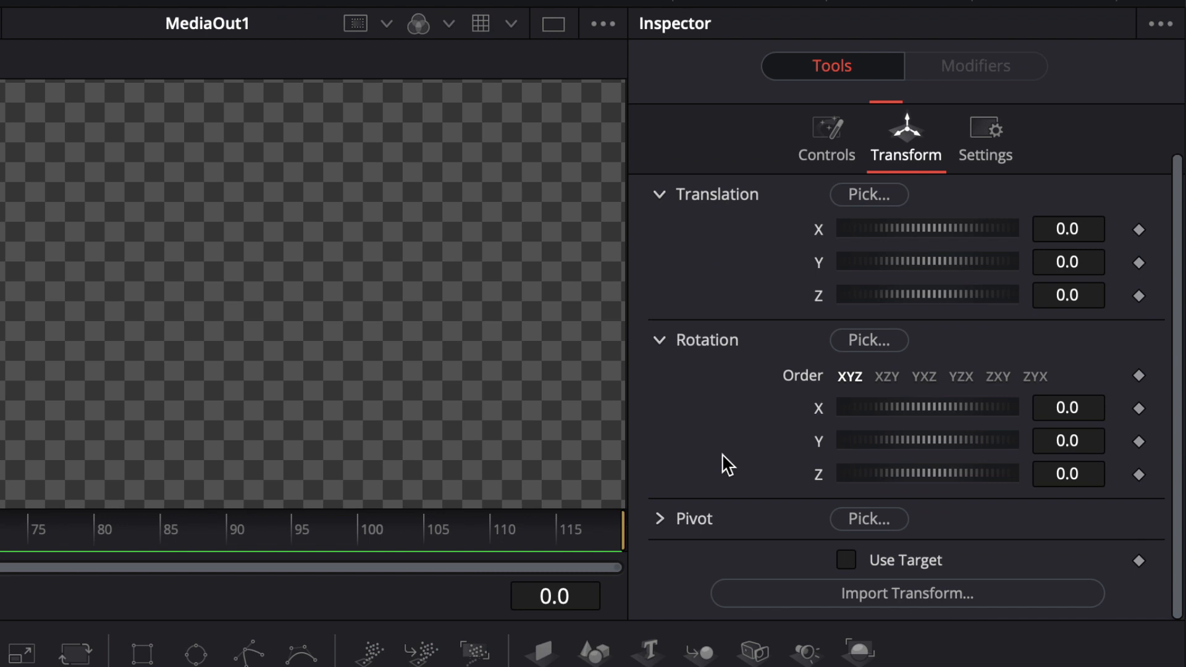
click(846, 561)
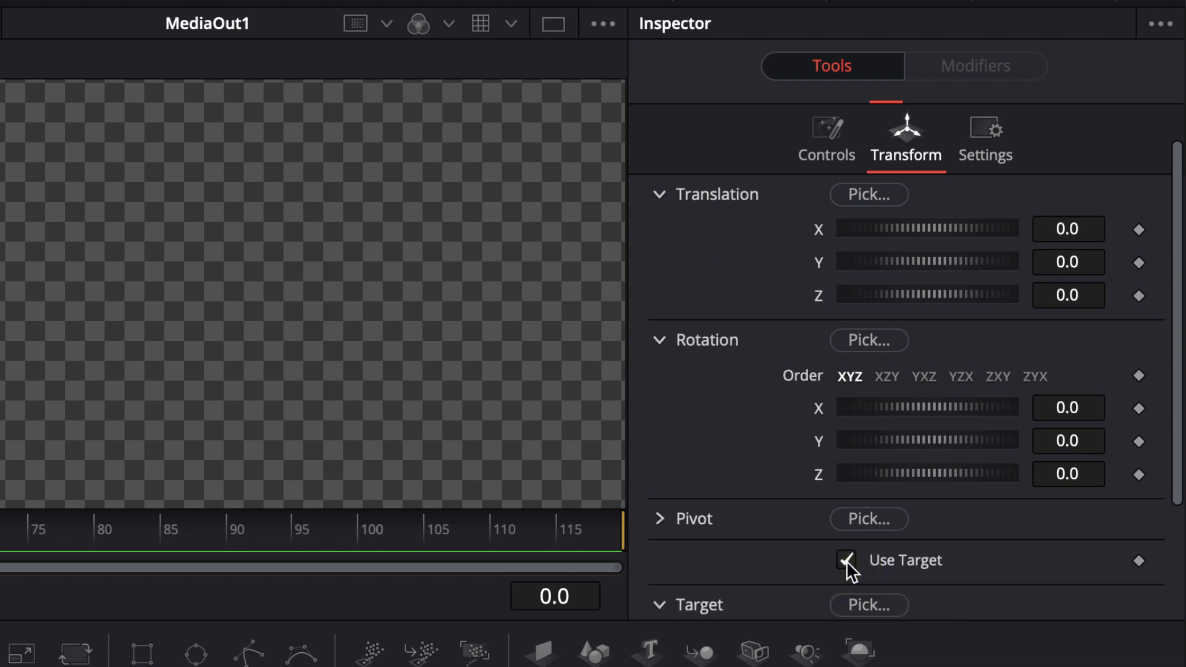
scroll(849, 565, down, 3)
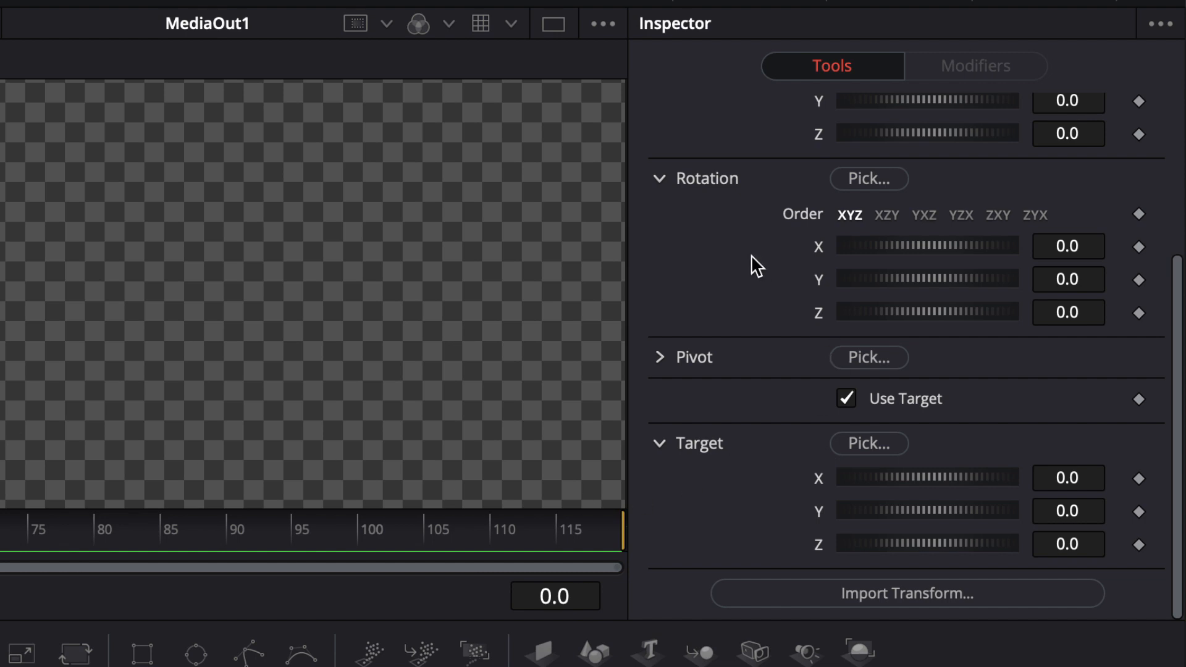
Pull Camera3D1 back to a Z translation of 7.1 so the whole text fits the frame
scroll(757, 266, up, 5)
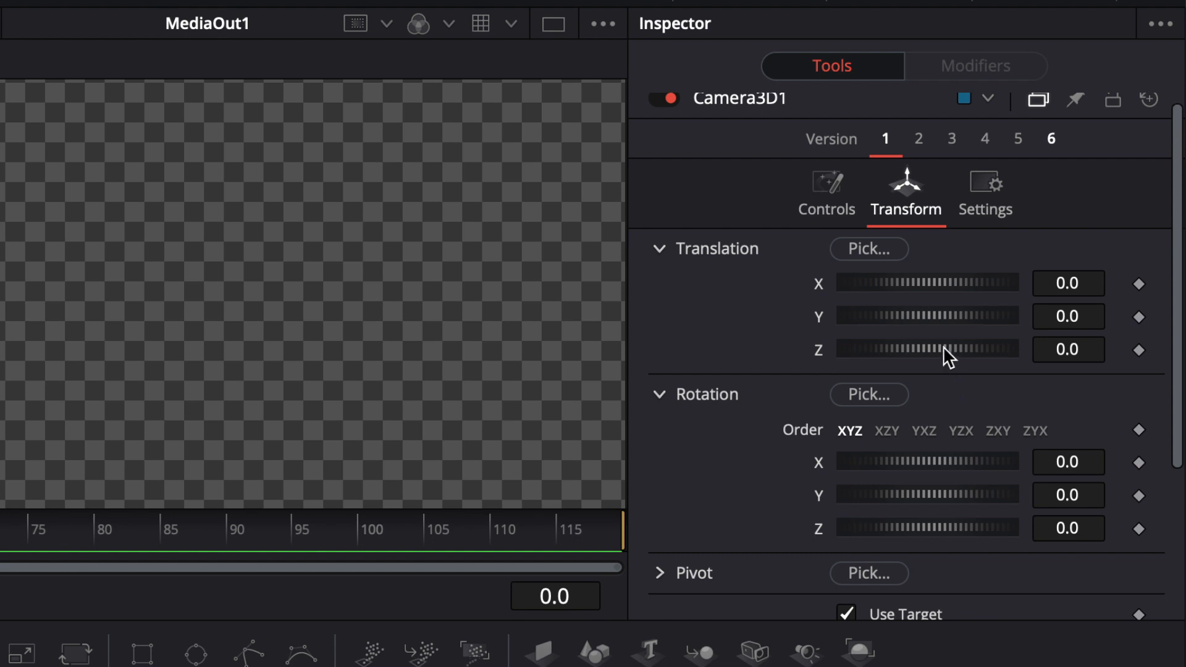
drag(939, 350, 970, 351)
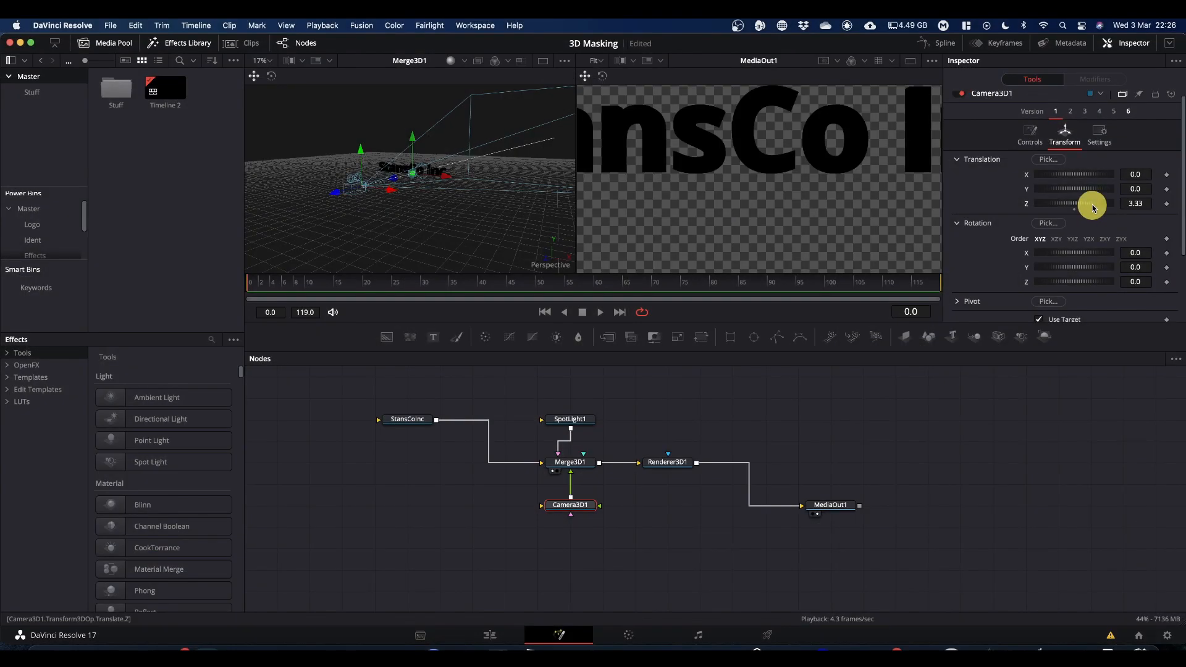
drag(1093, 208, 1107, 209)
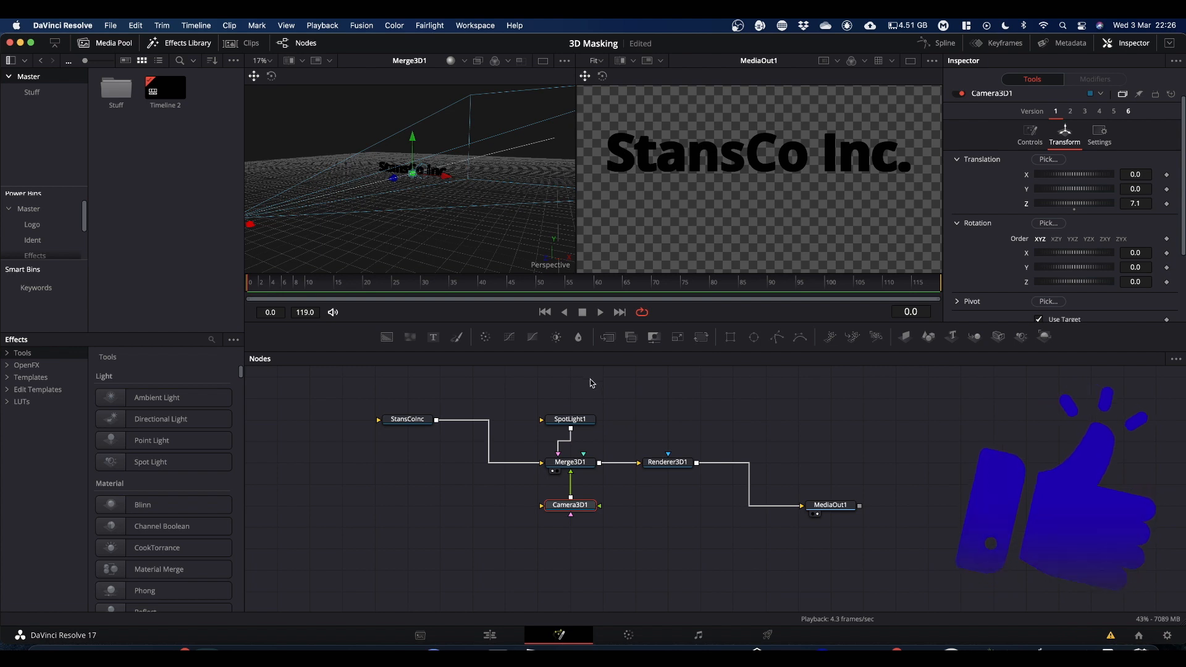
Turn on Use Target for SpotLight1 and move the light to X 3.971 and Z 3.77
click(571, 420)
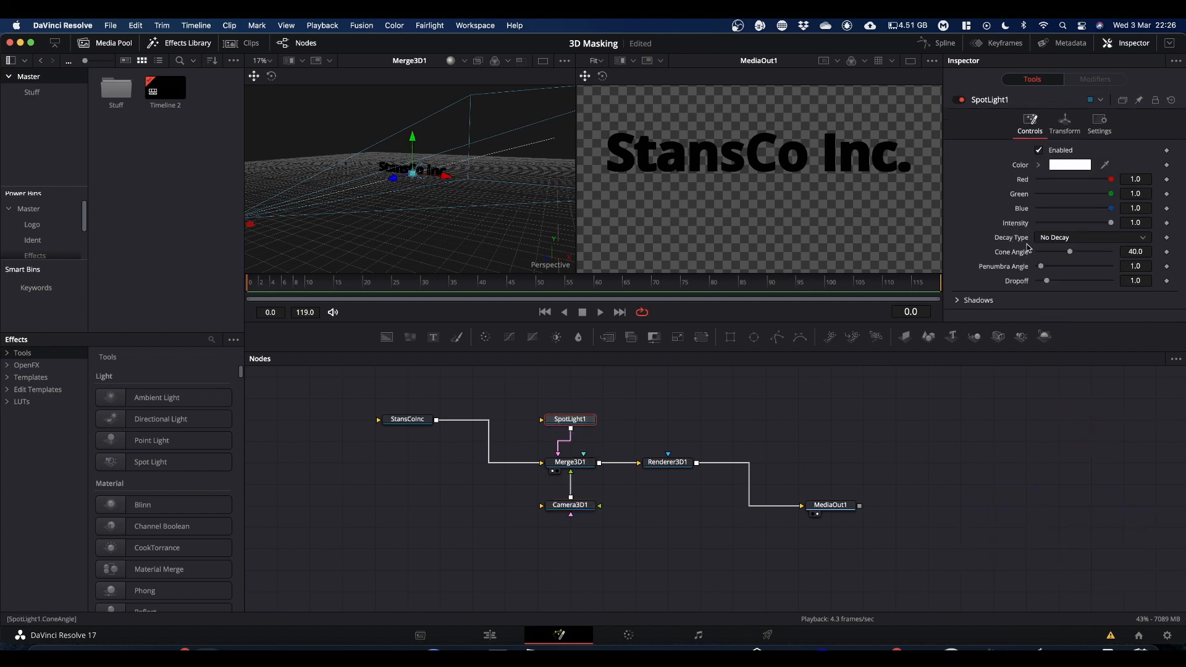
click(1065, 120)
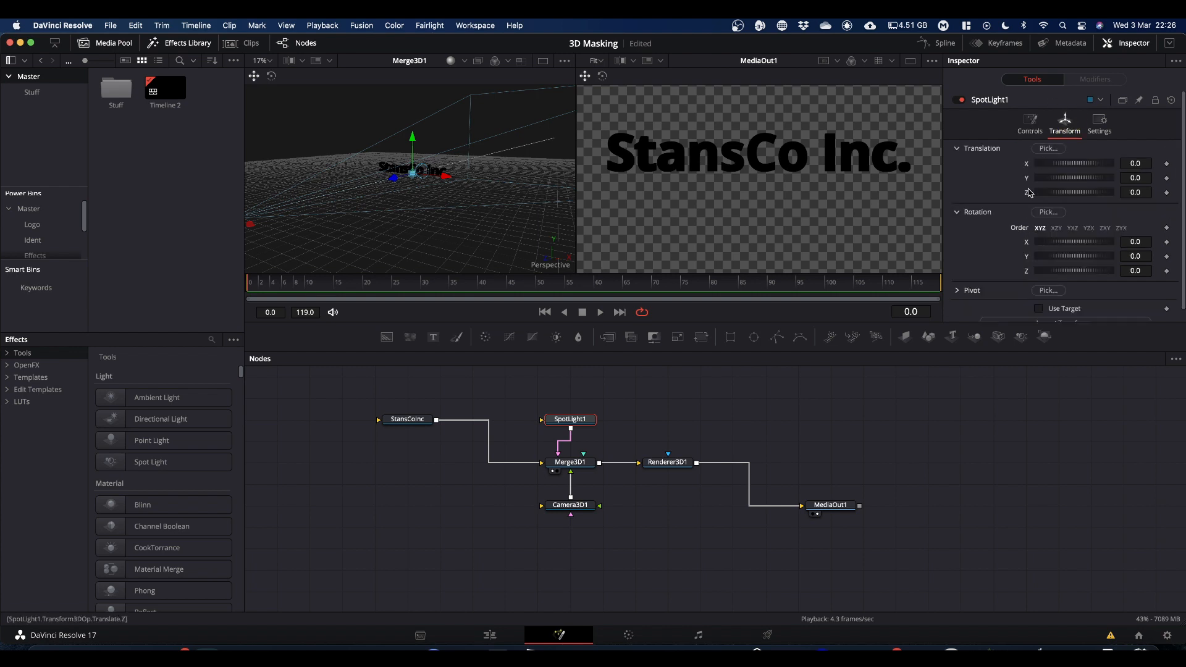
click(1039, 309)
click(1072, 195)
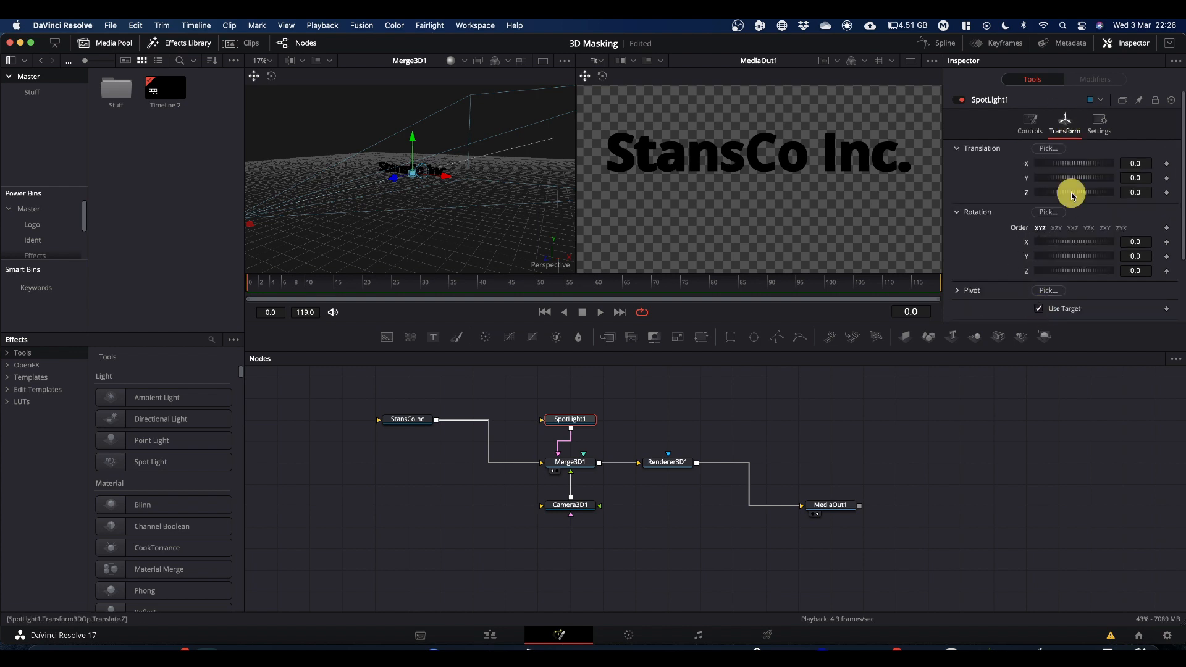
drag(1072, 195, 1087, 200)
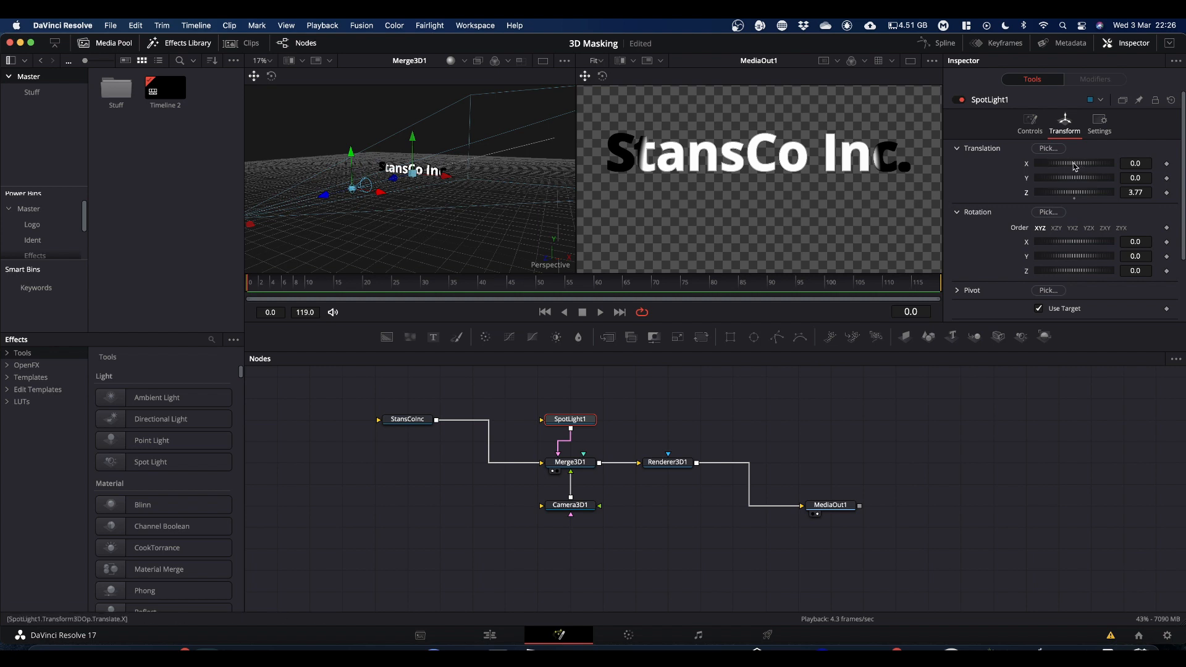
drag(1074, 167, 1158, 167)
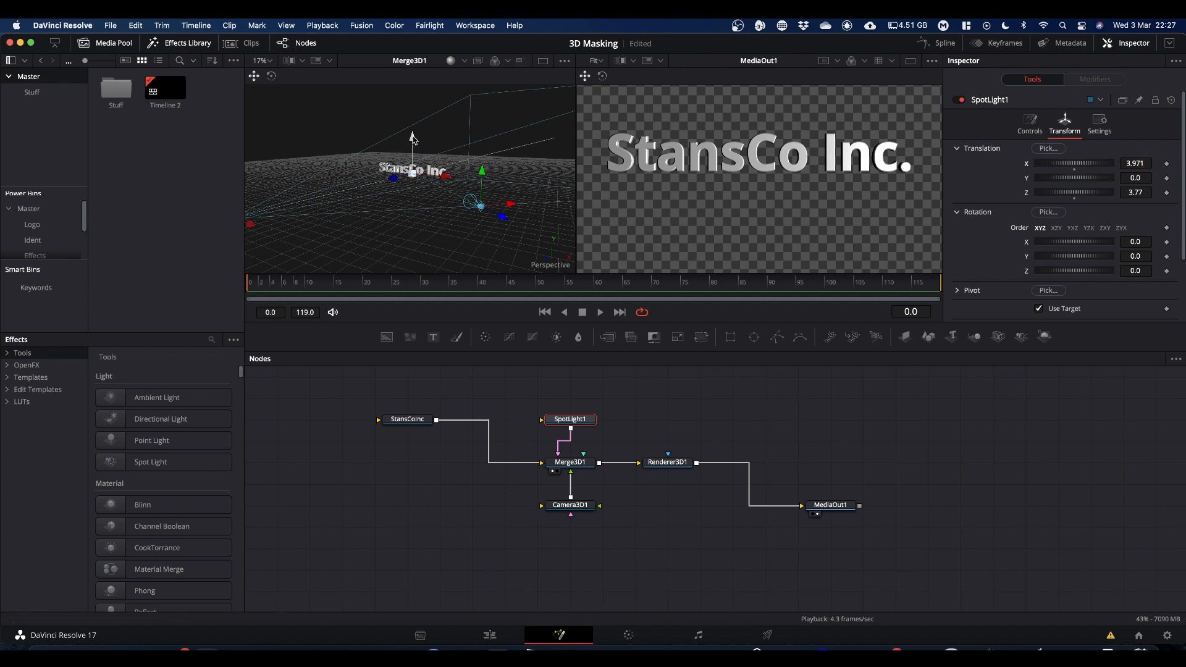
Raise the StansCoInc text to a Y translation of 0.327
click(413, 418)
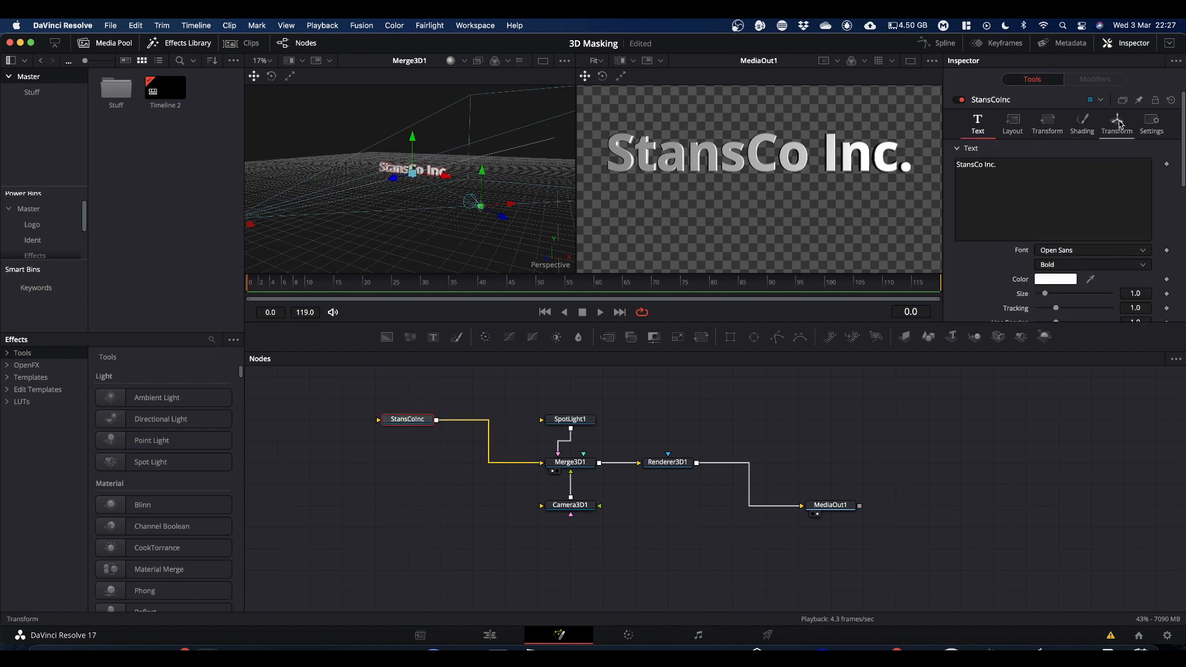
click(1117, 123)
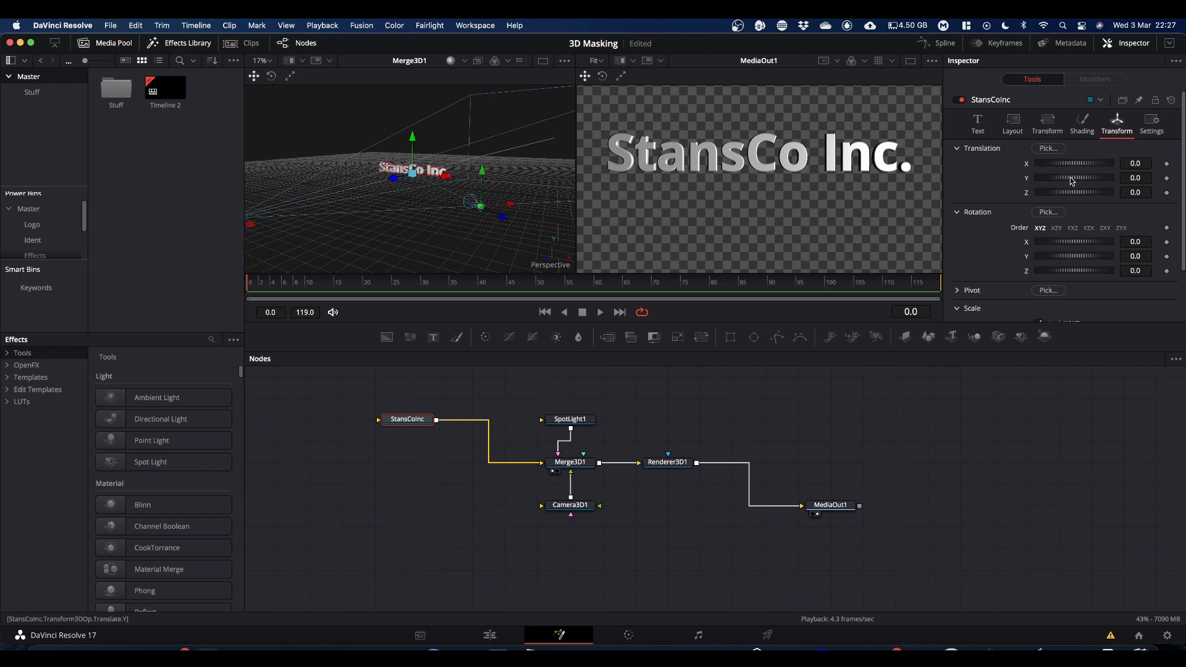
drag(1135, 177, 745, 167)
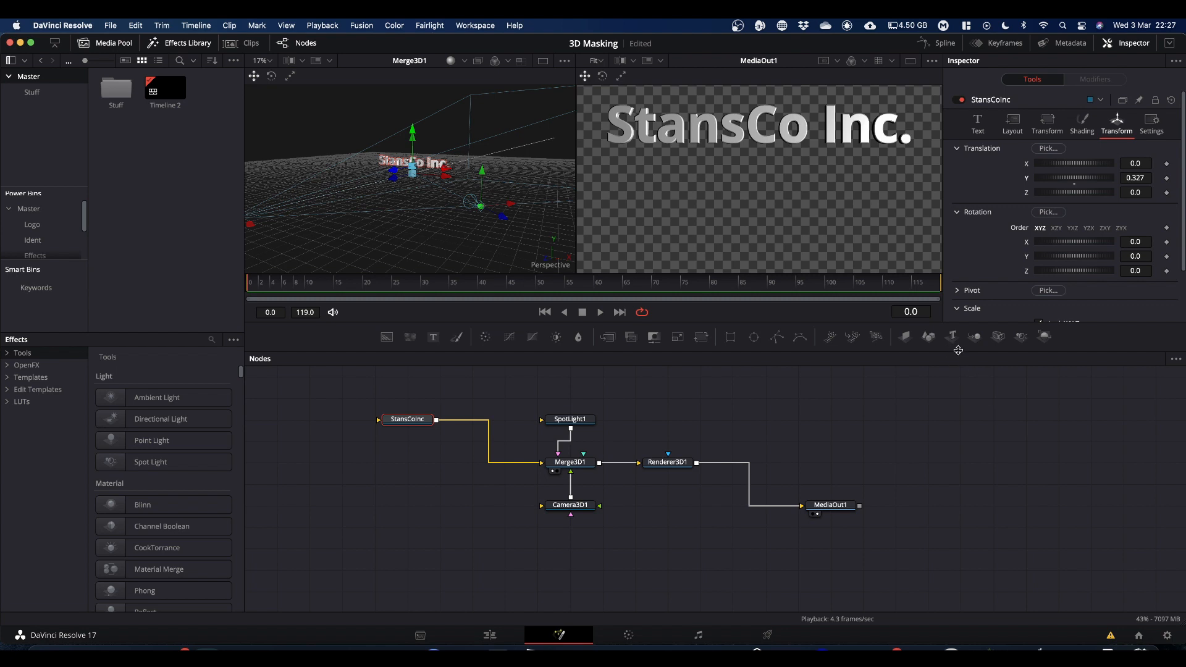
Add a Text 3D node below StansCoInc reading "Photo & Video" and connect it to Merge3D1
drag(954, 337, 419, 505)
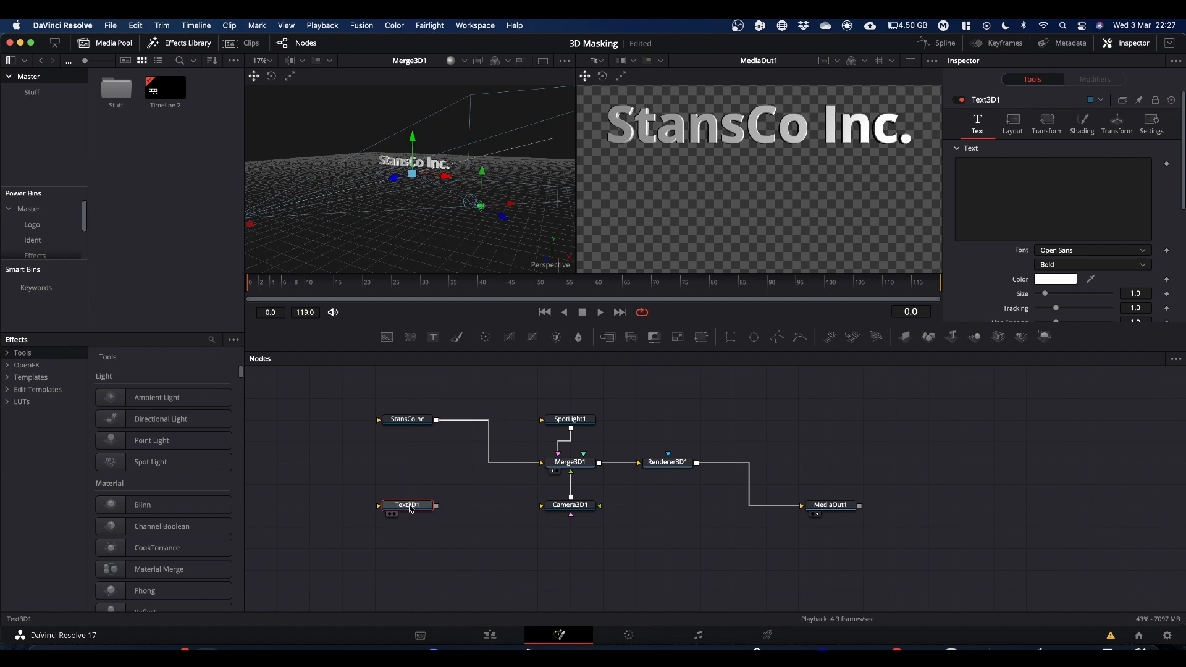
click(990, 194)
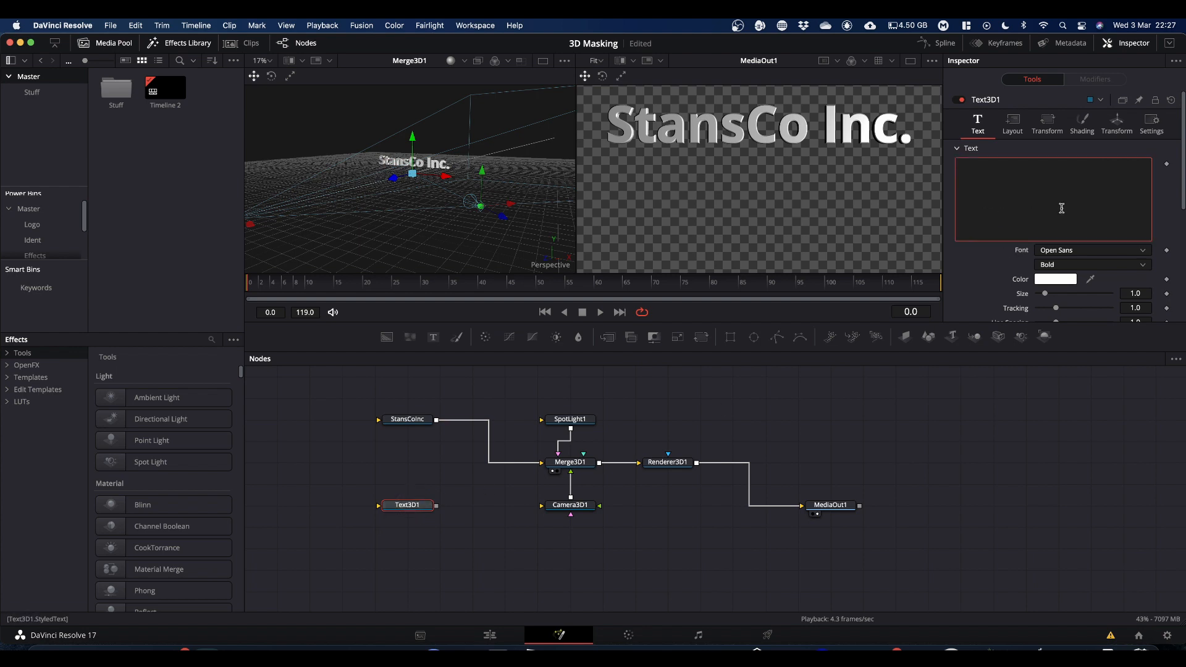
text(Photo)
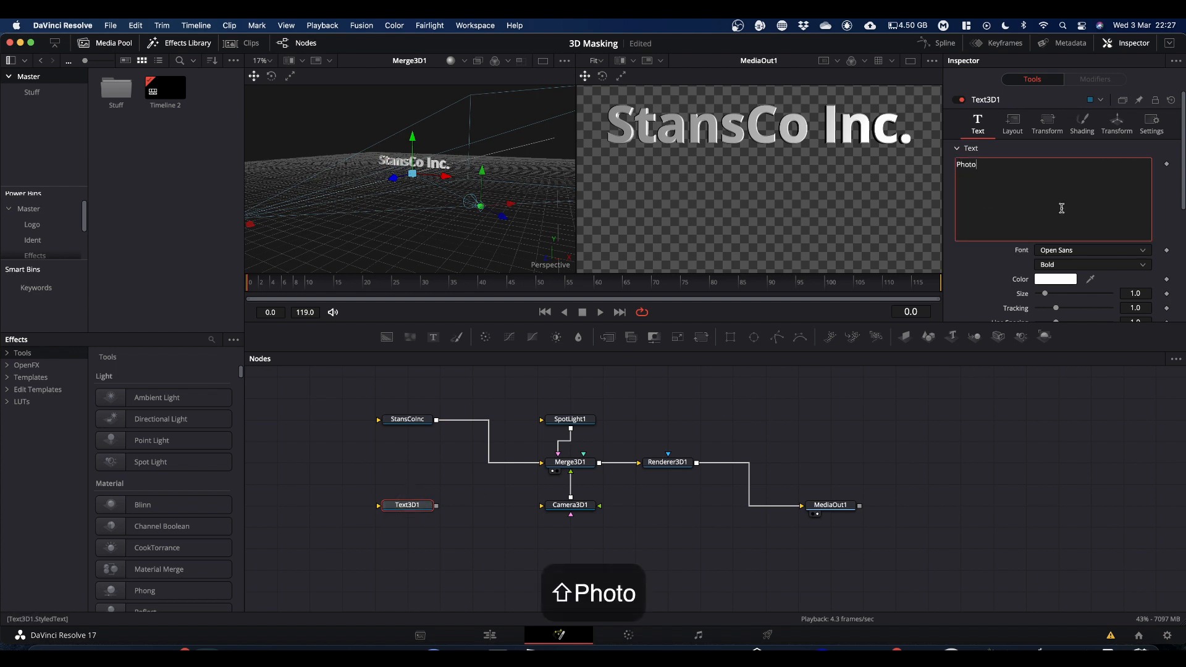
text( & V)
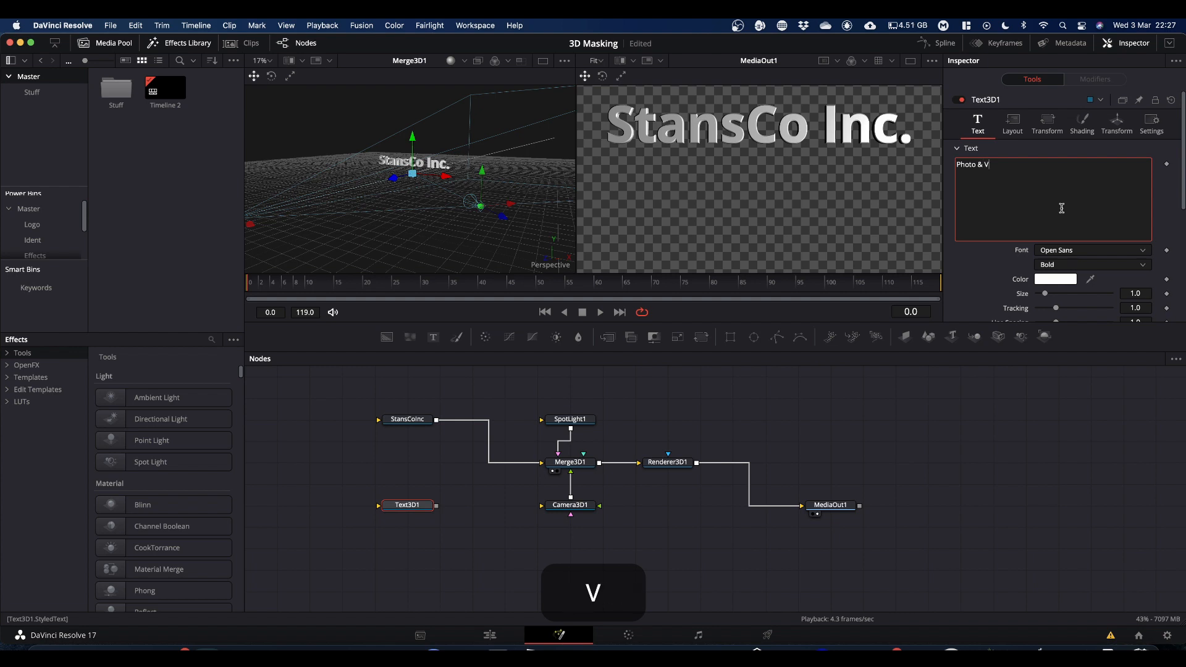
text(ideo)
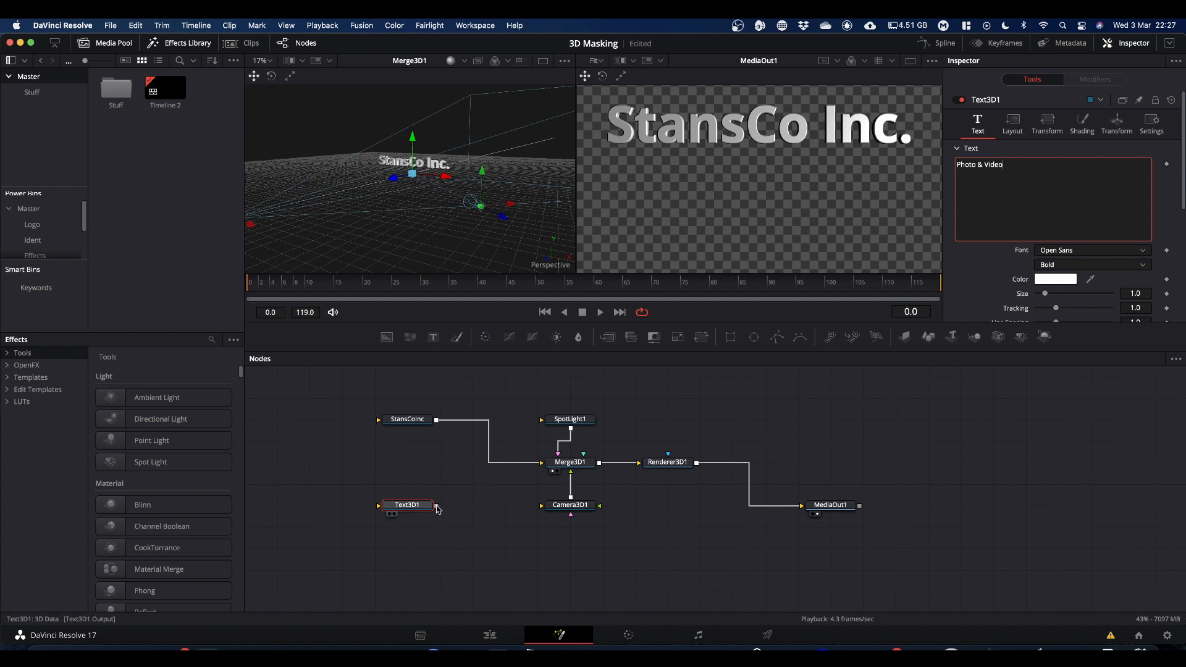
mouse_move(436, 505)
mouse_down()
mouse_move(525, 487)
mouse_move(562, 465)
mouse_up()
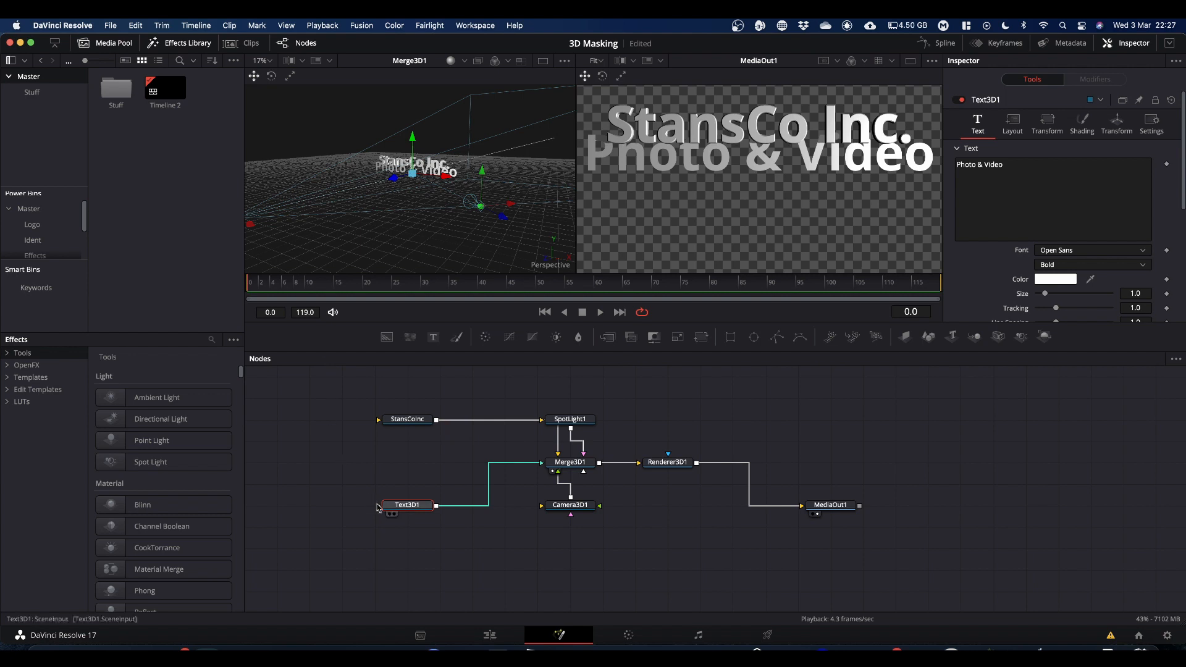
Lower the "Photo & Video" text to a Y translation of -0.28
click(1116, 122)
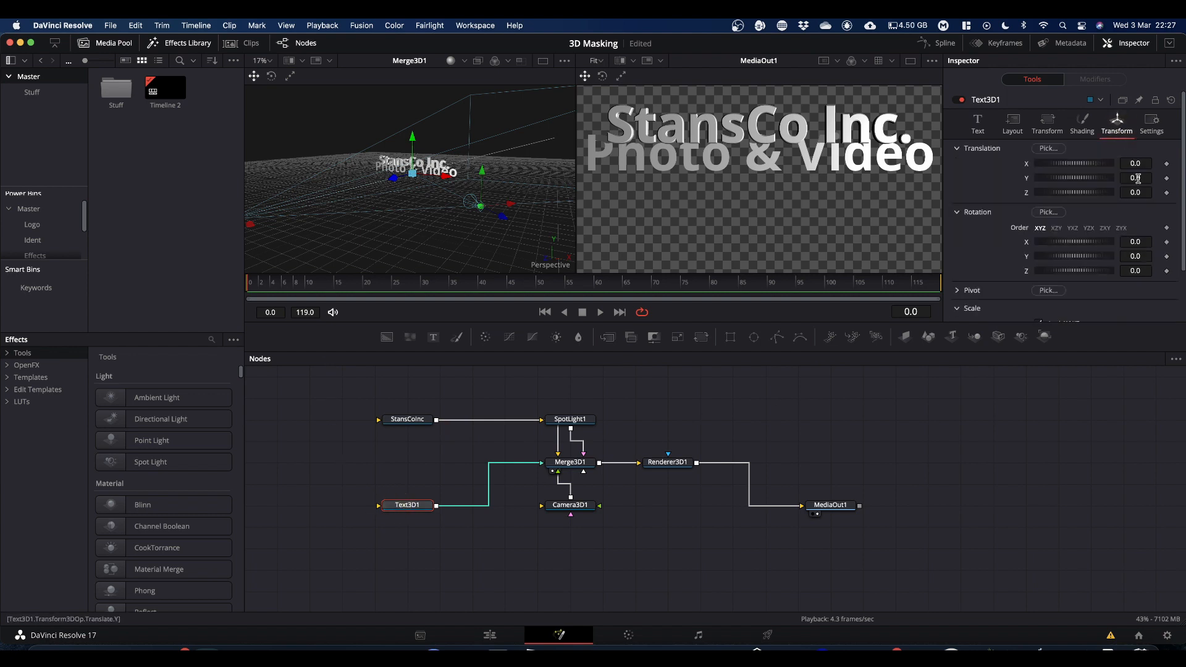
drag(1138, 178, 975, 183)
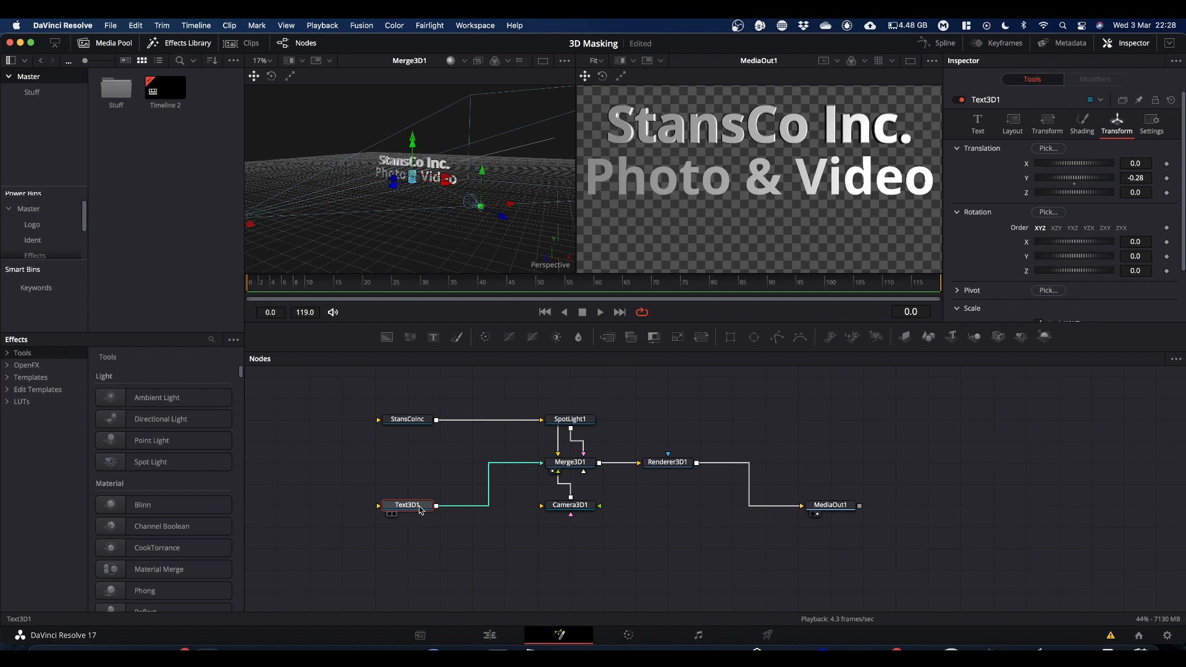
Give the "Photo & Video" text an extrusion depth of 0.1, a bevel depth of 0.01 and a bevel width of 0.01
click(978, 124)
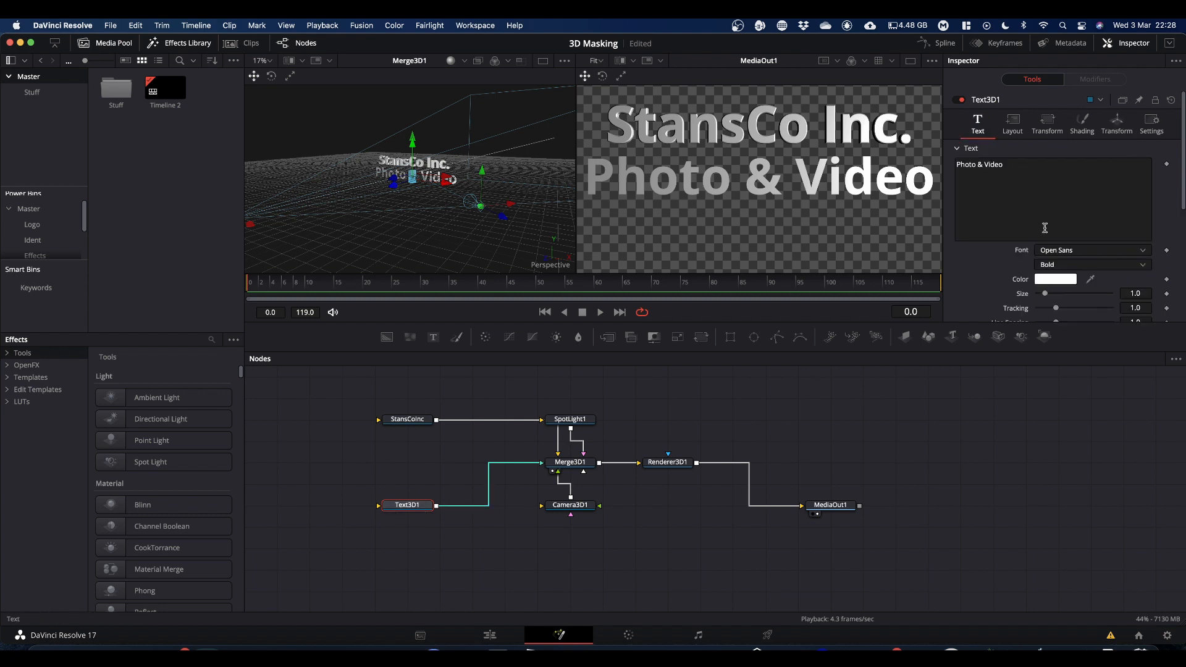
scroll(1045, 228, down, 8)
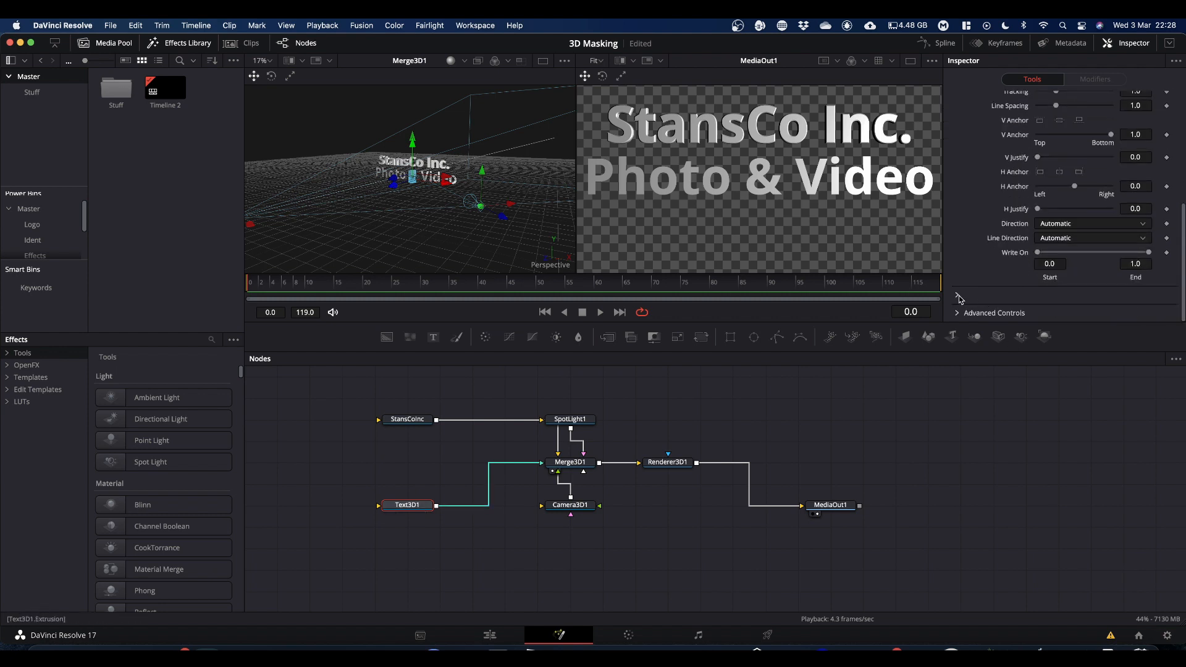
click(958, 297)
scroll(1087, 259, down, 3)
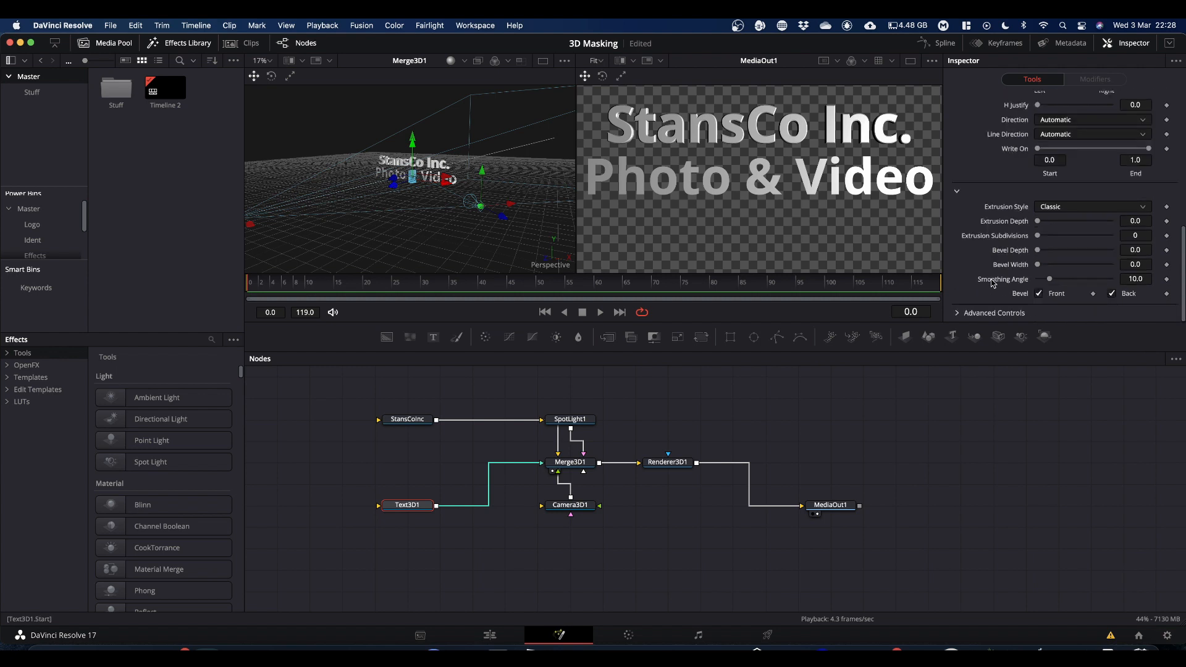
click(1149, 221)
key(BackSpace)
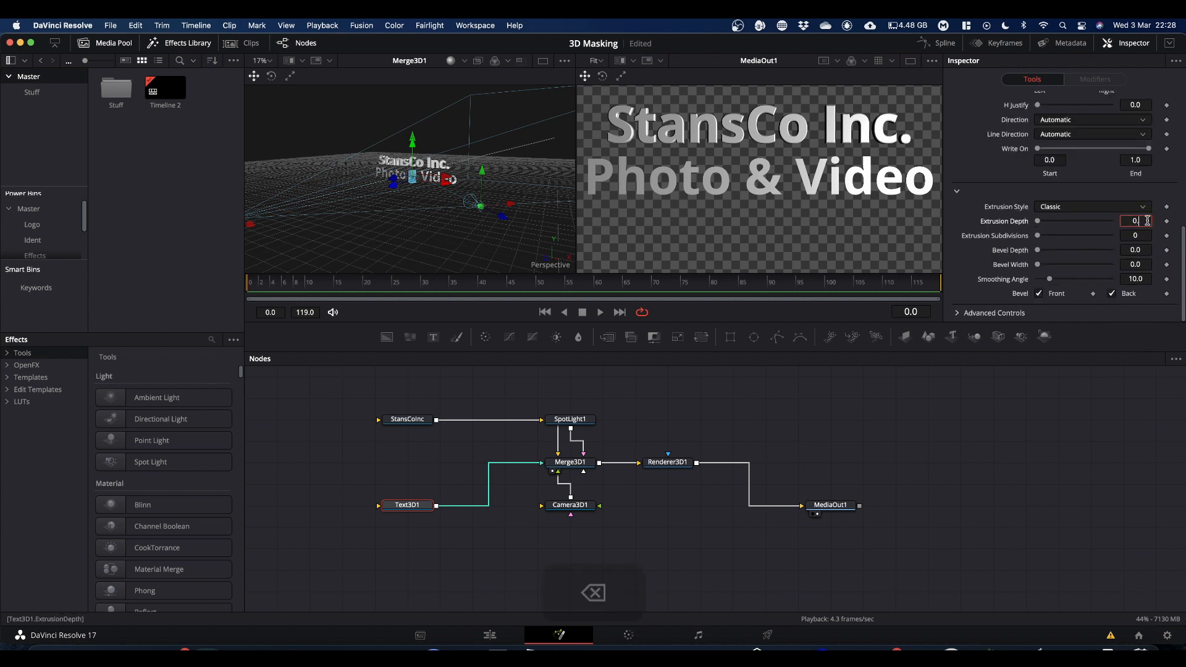
text(1)
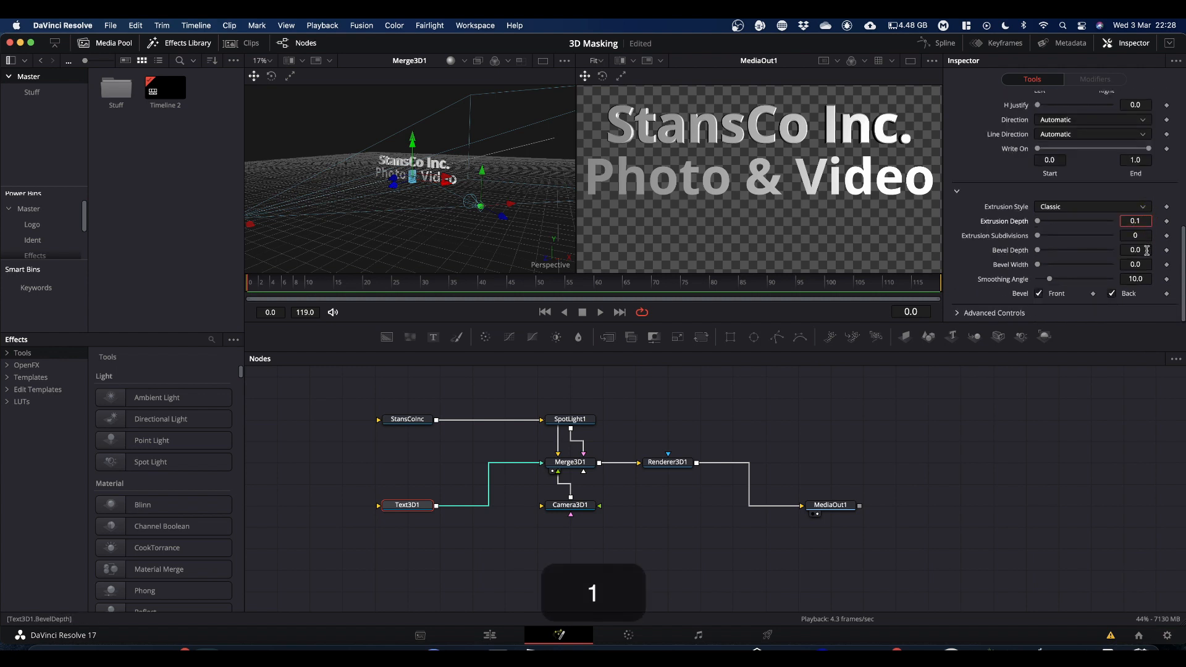
click(1146, 250)
text(1)
click(1146, 264)
text(1)
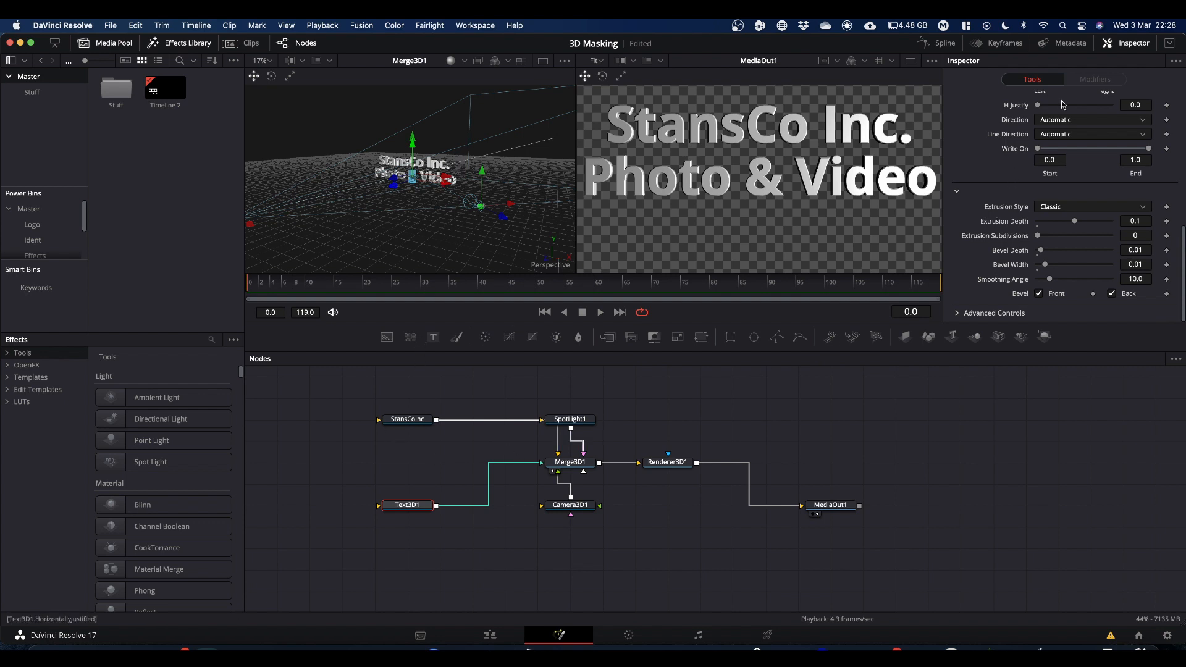
Move the "Photo & Video" text down to a Y translation of -0.363 to widen the gap below "StansCo Inc."
scroll(1083, 105, up, 10)
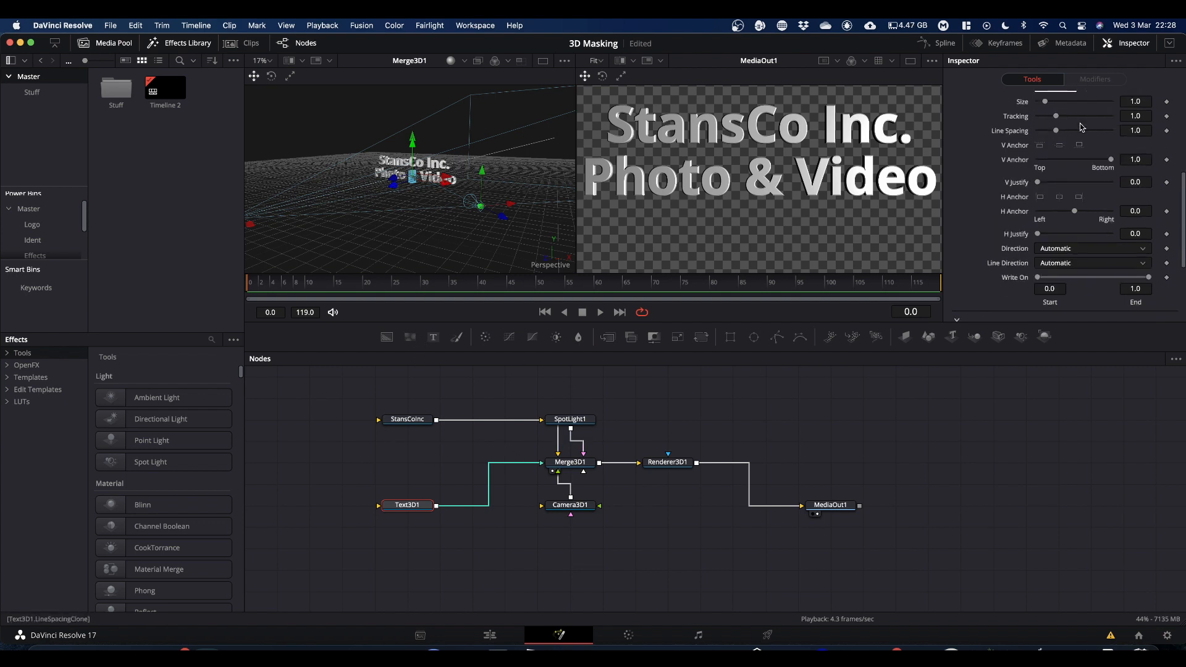
click(1117, 124)
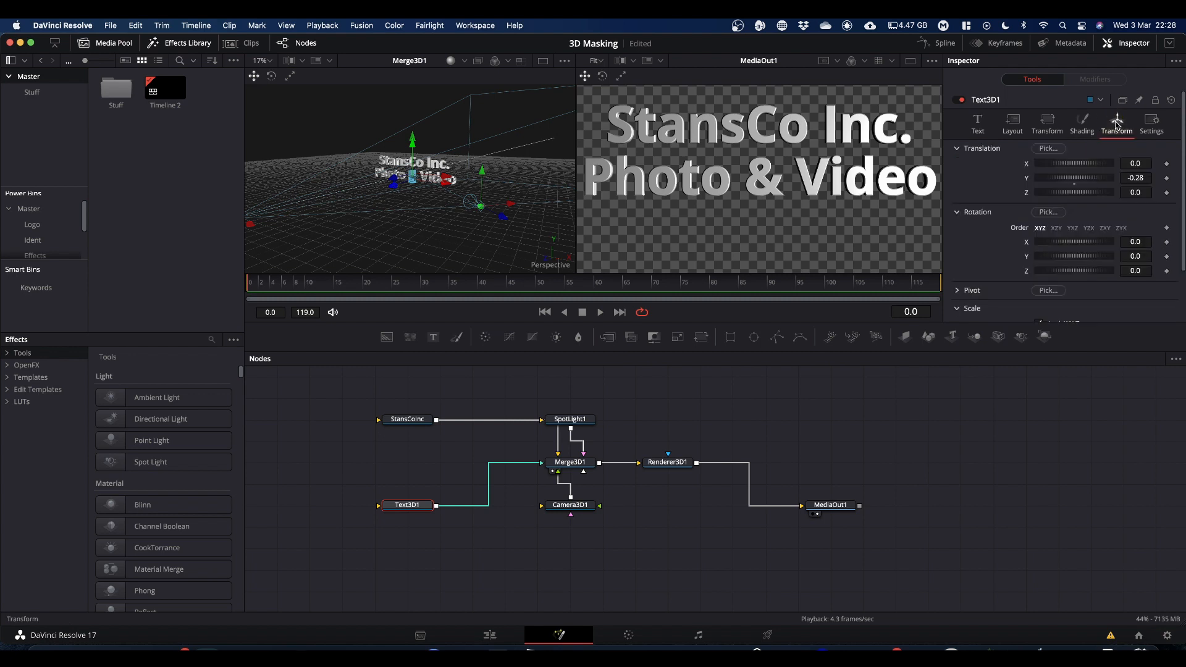
drag(1137, 178, 1088, 177)
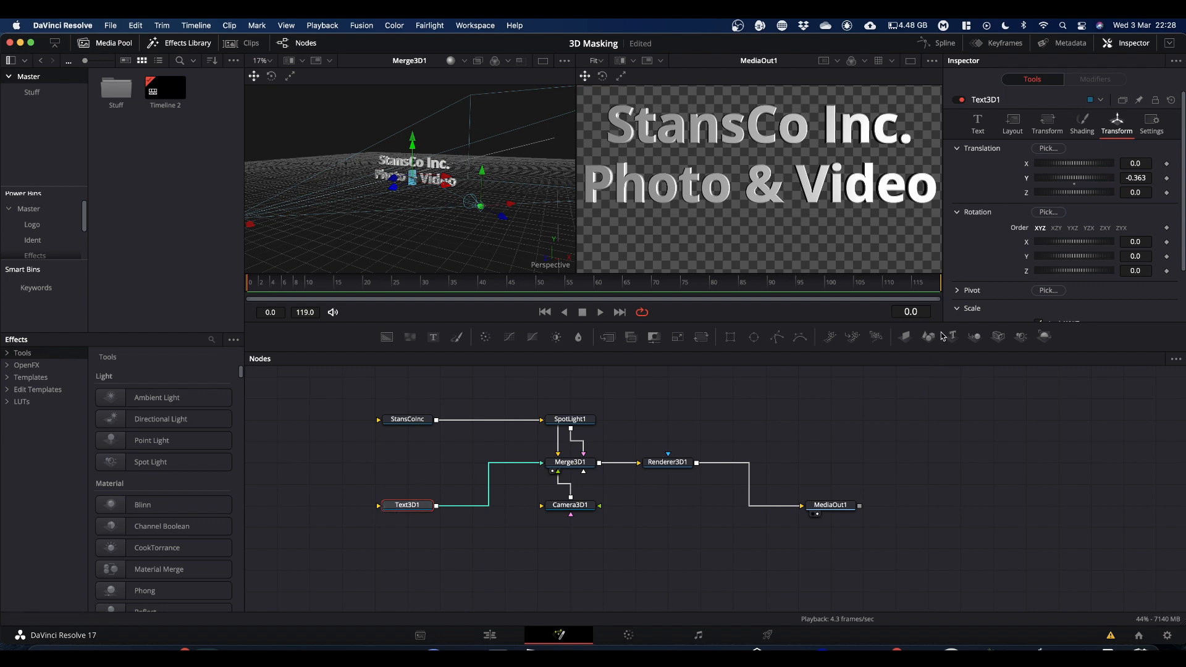
Add a Shape 3D node connected to Merge3D1 between the two text nodes and set its shape to Cube
click(921, 338)
drag(930, 340, 568, 462)
click(406, 464)
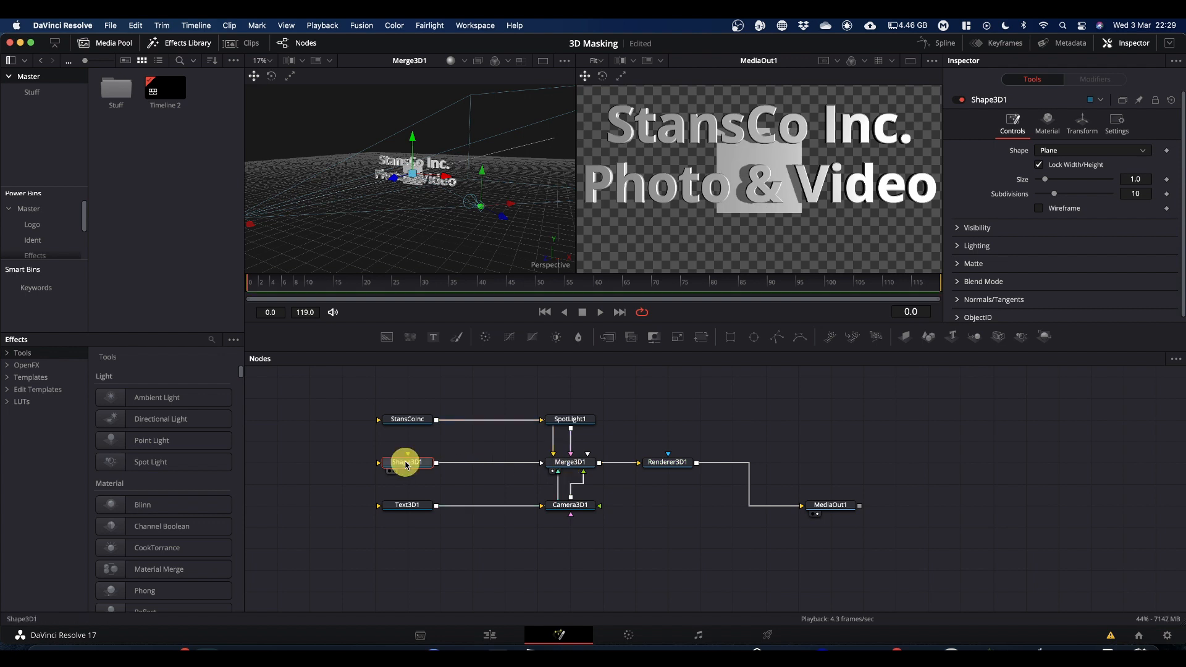
click(1050, 154)
click(1051, 166)
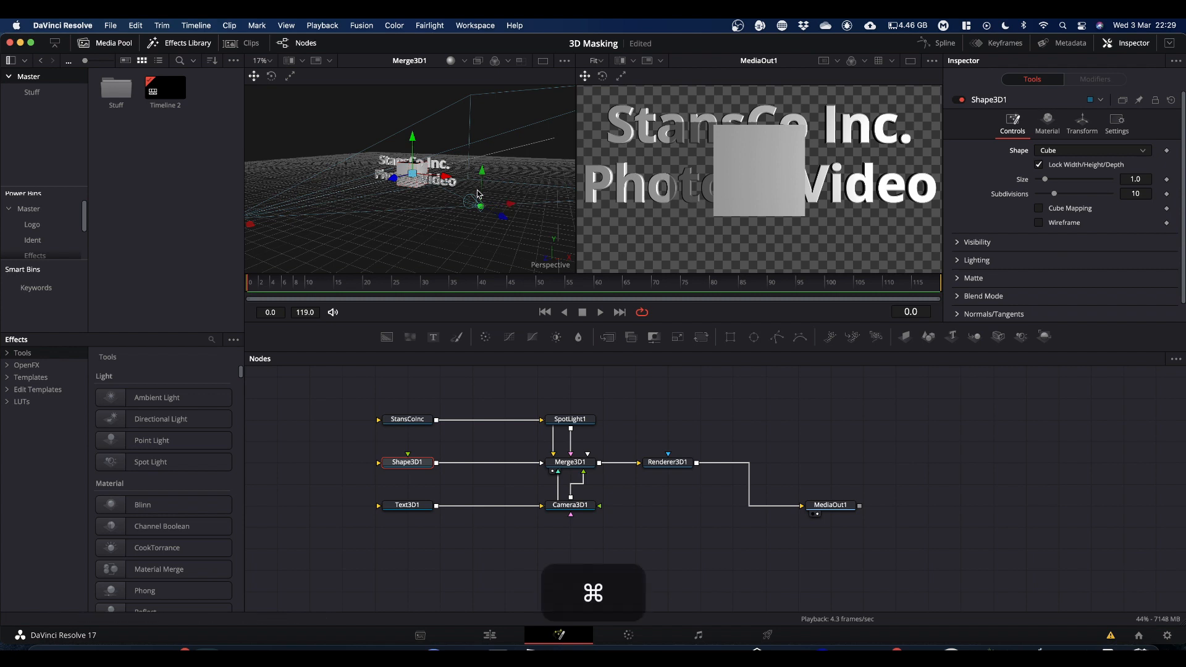
Shift the cube slightly along its Z axis to line it up with the depth of the extruded text
scroll(478, 194, up, 6)
drag(478, 194, 401, 184)
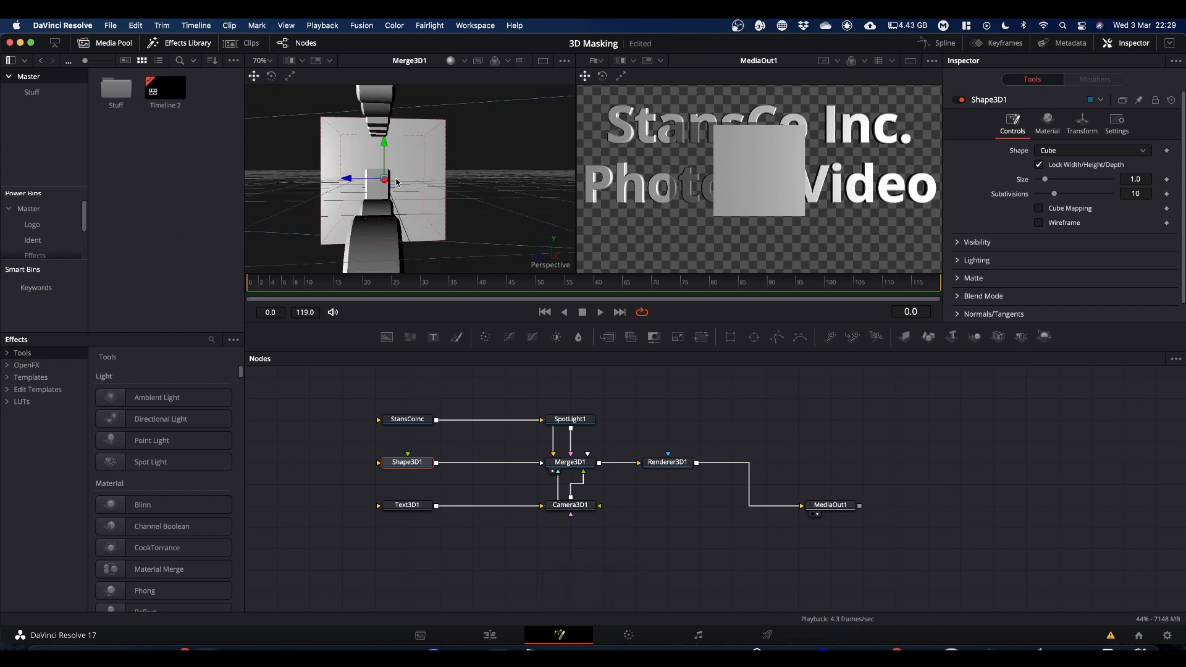
drag(343, 179, 338, 179)
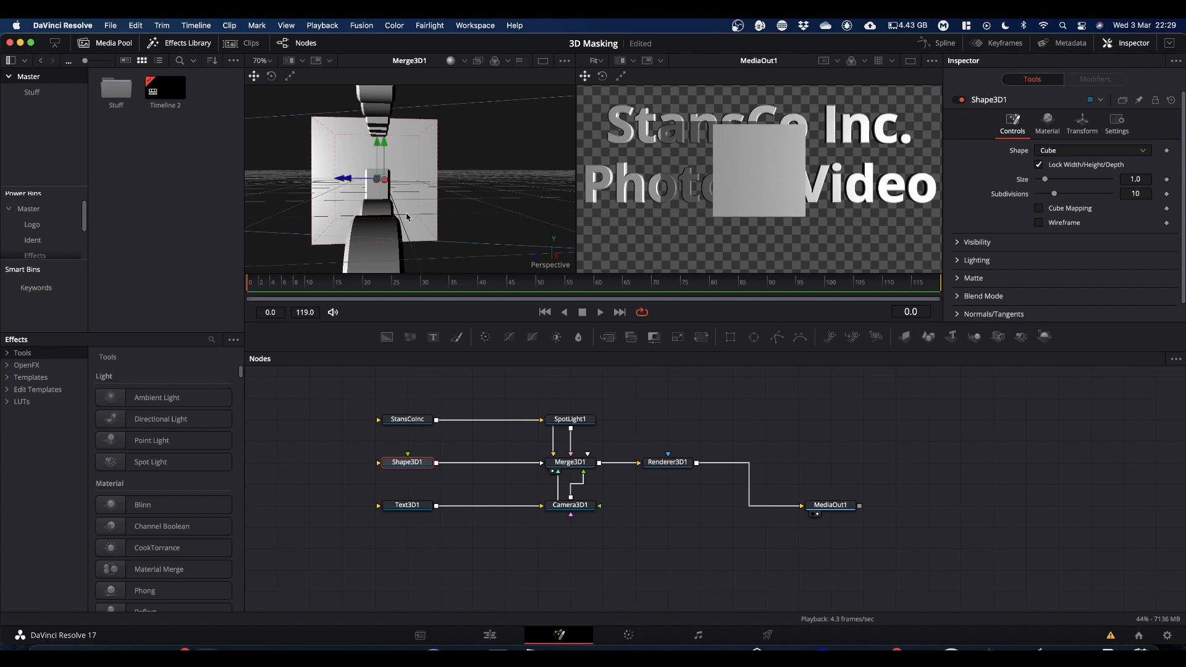
Unlock the cube's width, height and depth, and set the depth to 0.101 and the height to 0.15
click(1039, 165)
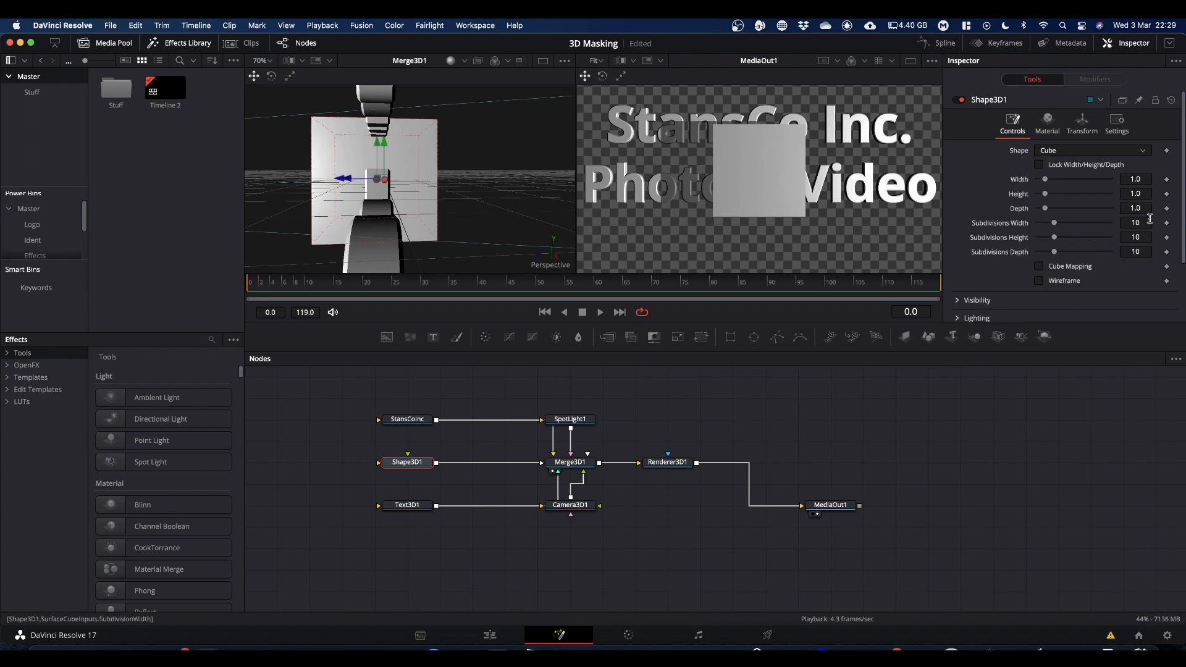
drag(1145, 208, 1090, 208)
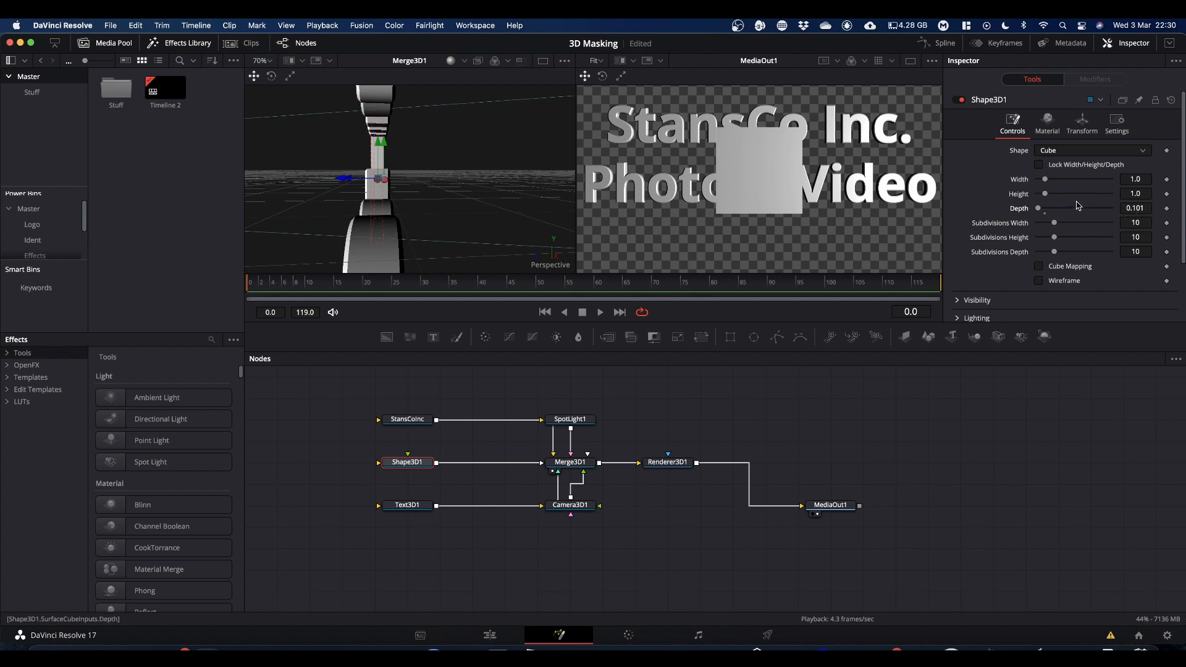
drag(1133, 193, 1088, 195)
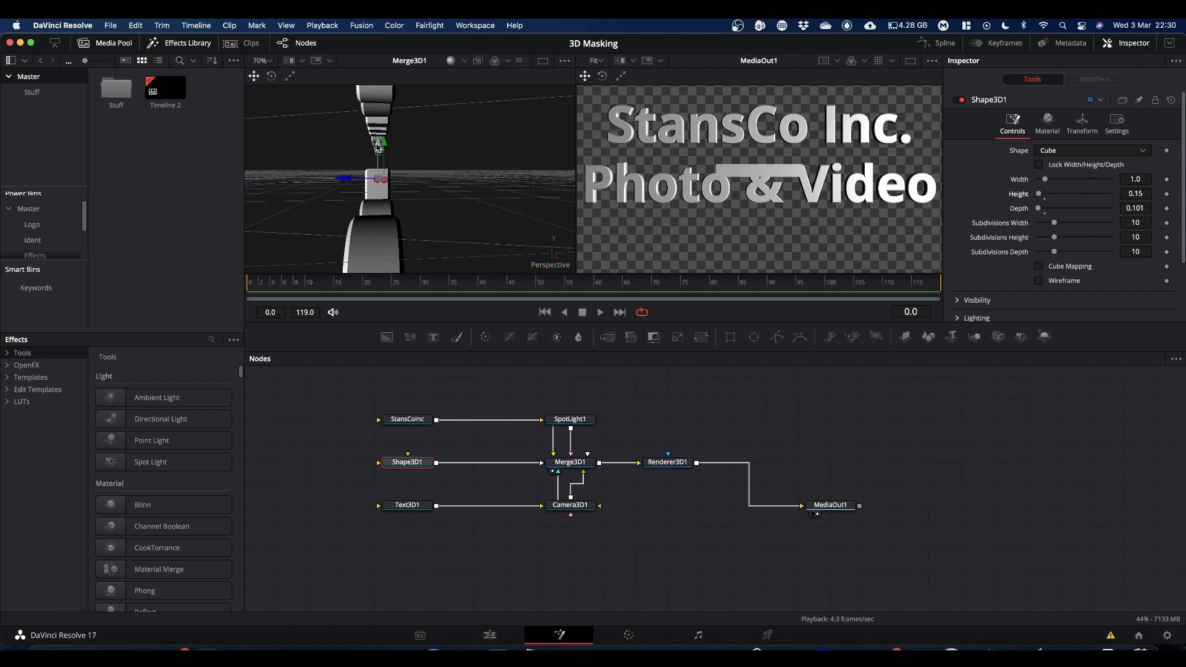
Raise the cube into the gap between the two text lines and widen it to 3.7 as a divider bar
drag(378, 147, 373, 126)
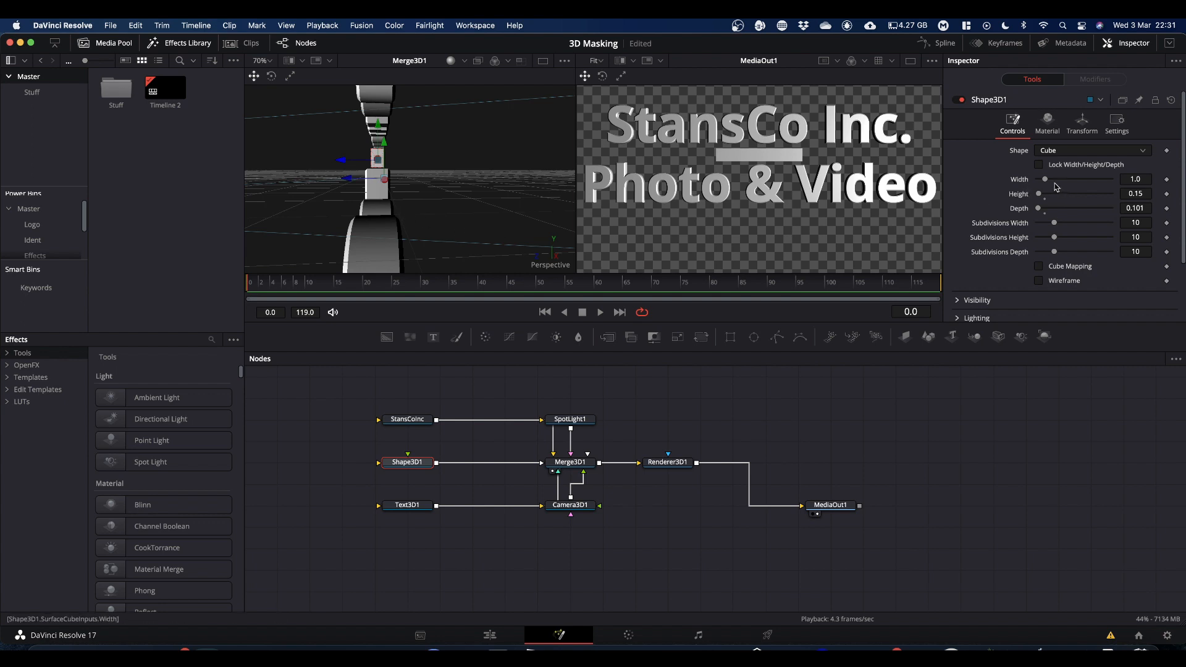
drag(1046, 181, 1067, 183)
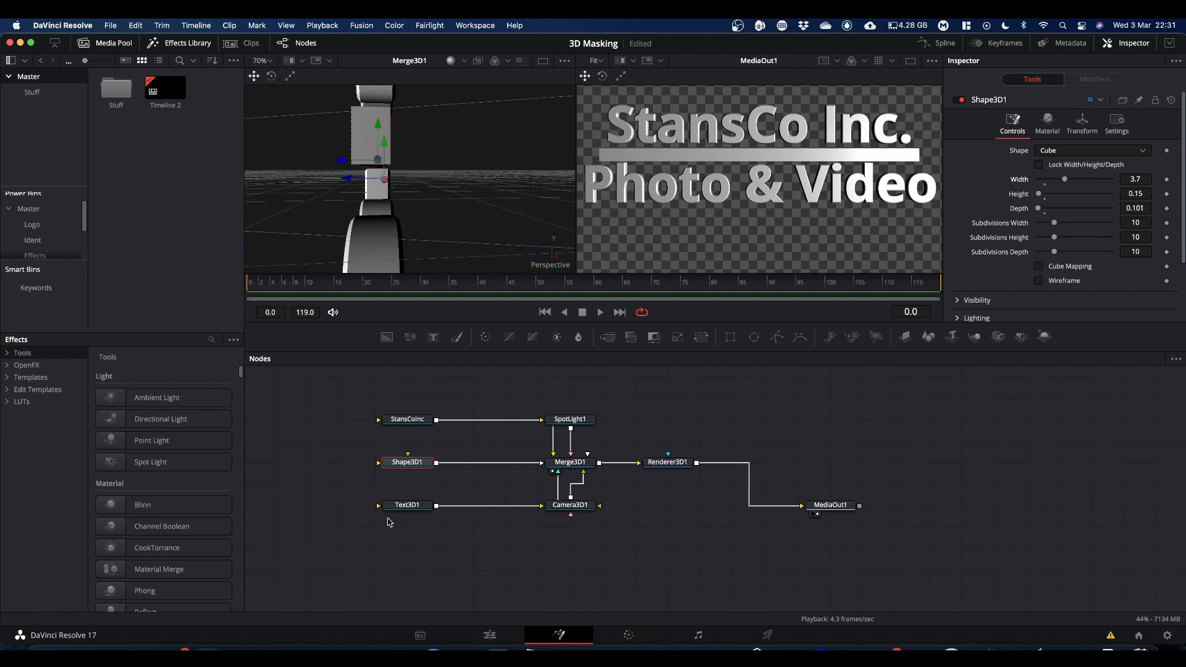
Lower the "Photo & Video" text to Y -0.447 and raise the StansCoInc text to Y 0.369, clearing the divider bar
click(414, 506)
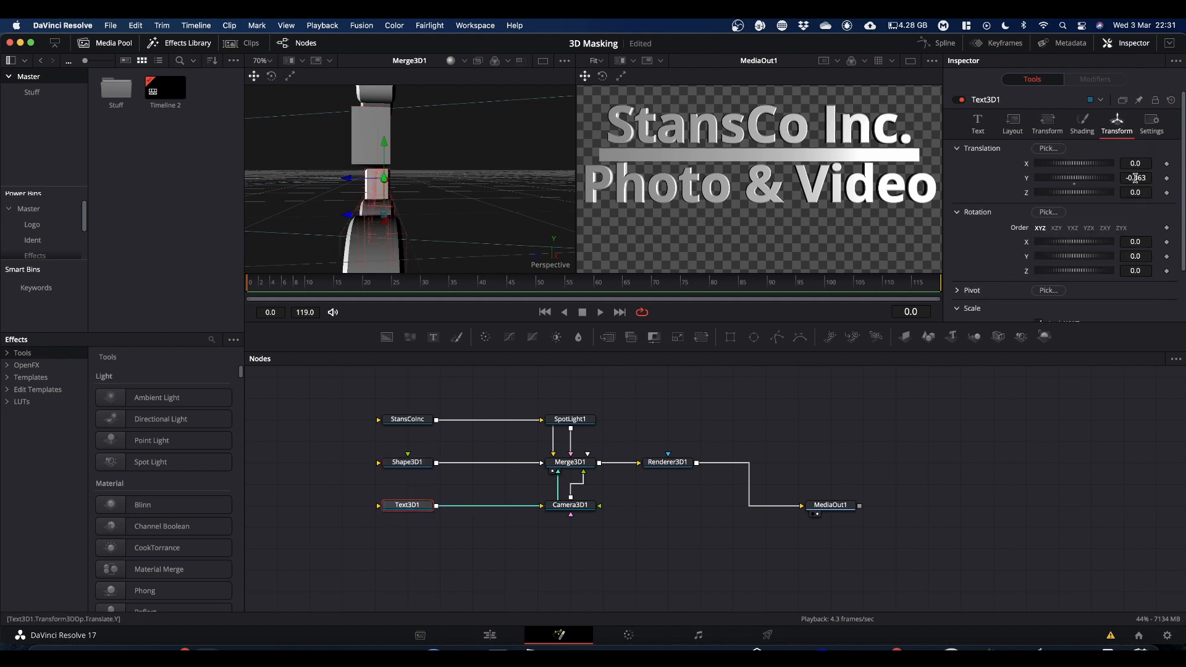
drag(1135, 178, 1091, 179)
click(412, 425)
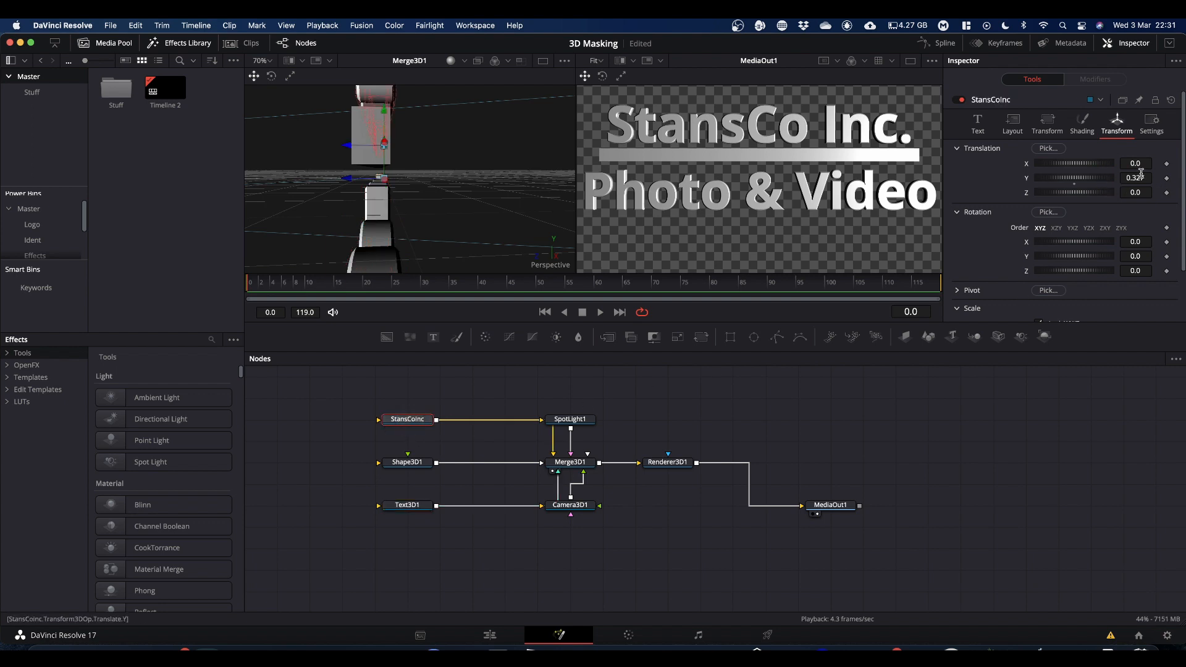
drag(1128, 177, 1158, 177)
Reduce the "Photo & Video" text size so it is narrower than the bar, and raise it to Y -0.327
click(405, 505)
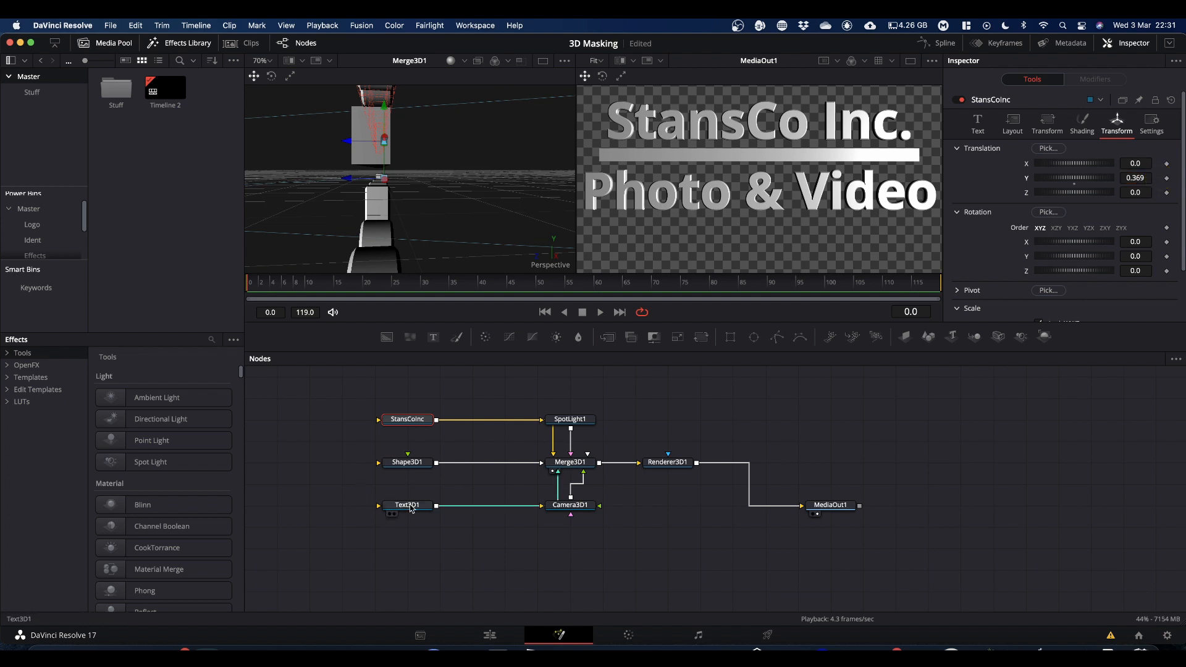
click(977, 122)
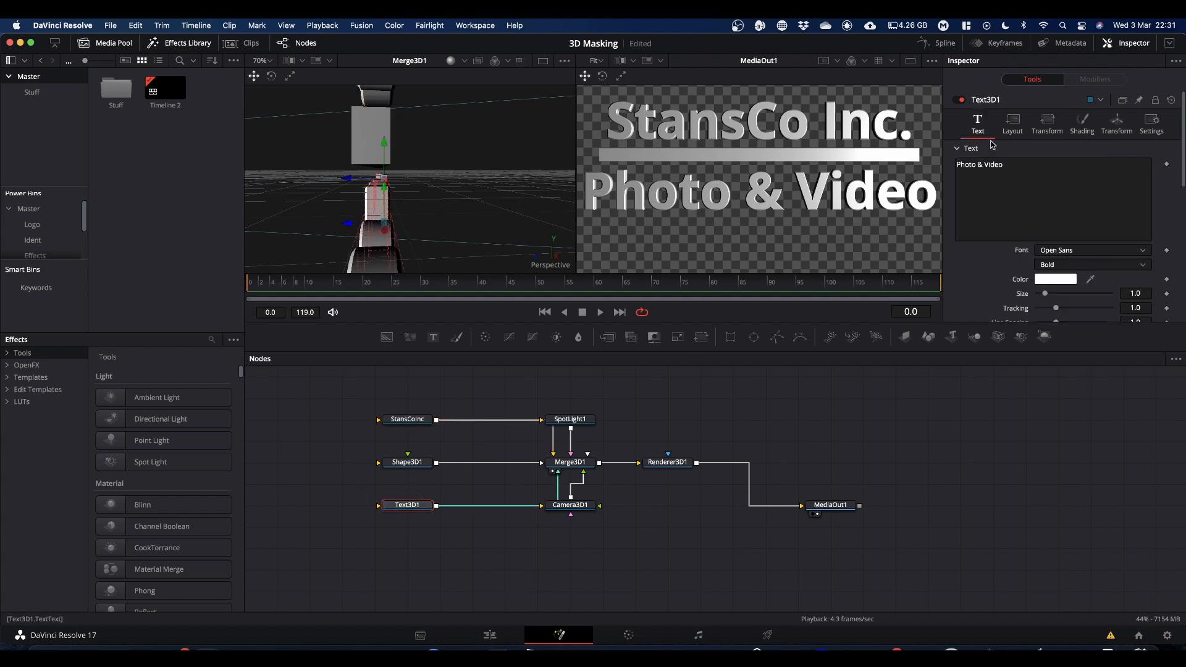
drag(1137, 293, 1125, 291)
click(1118, 122)
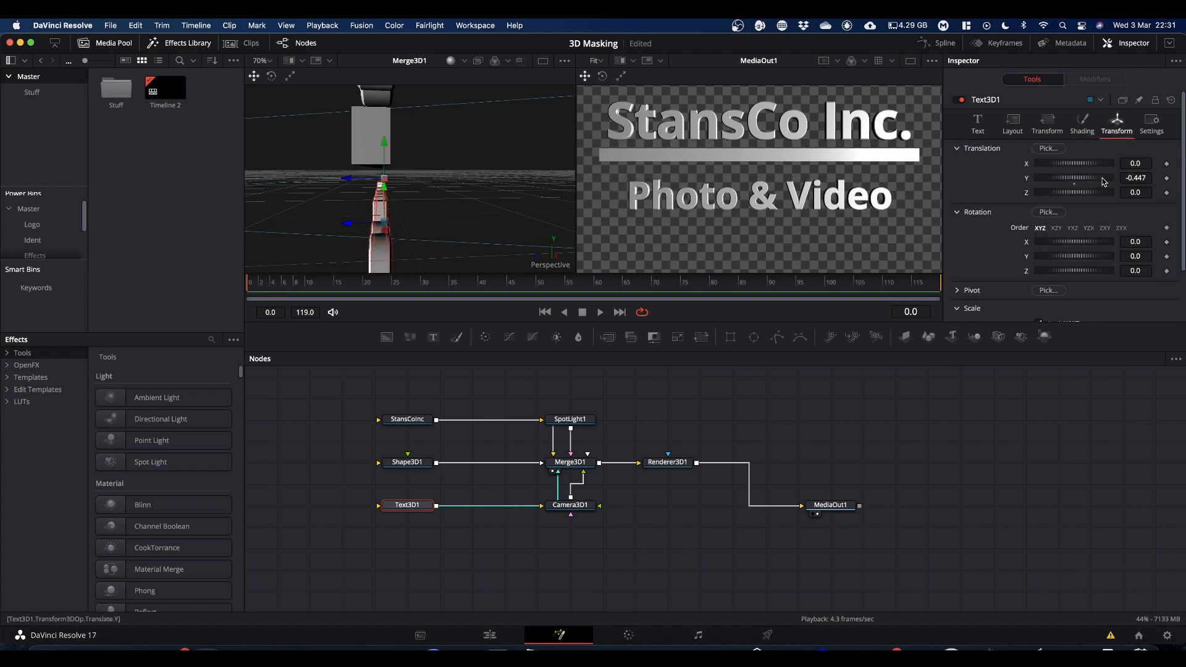
drag(1133, 179, 620, 176)
Thin the divider bar by setting Shape3D1's height to 0.08
click(407, 463)
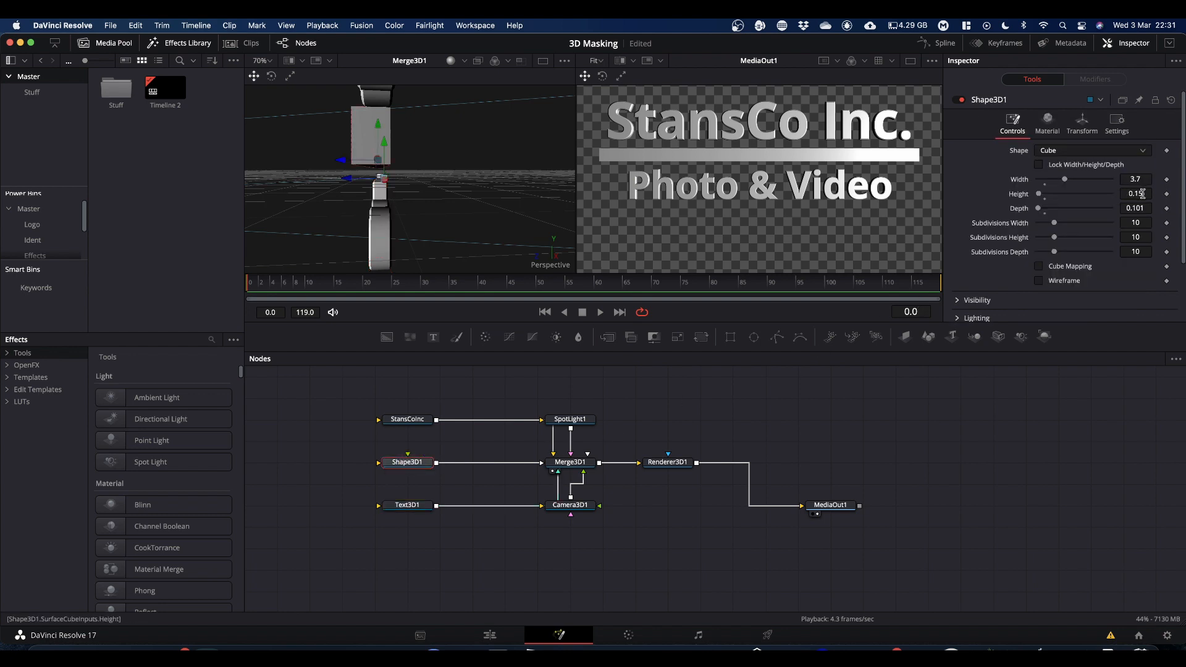
drag(1143, 194, 1137, 194)
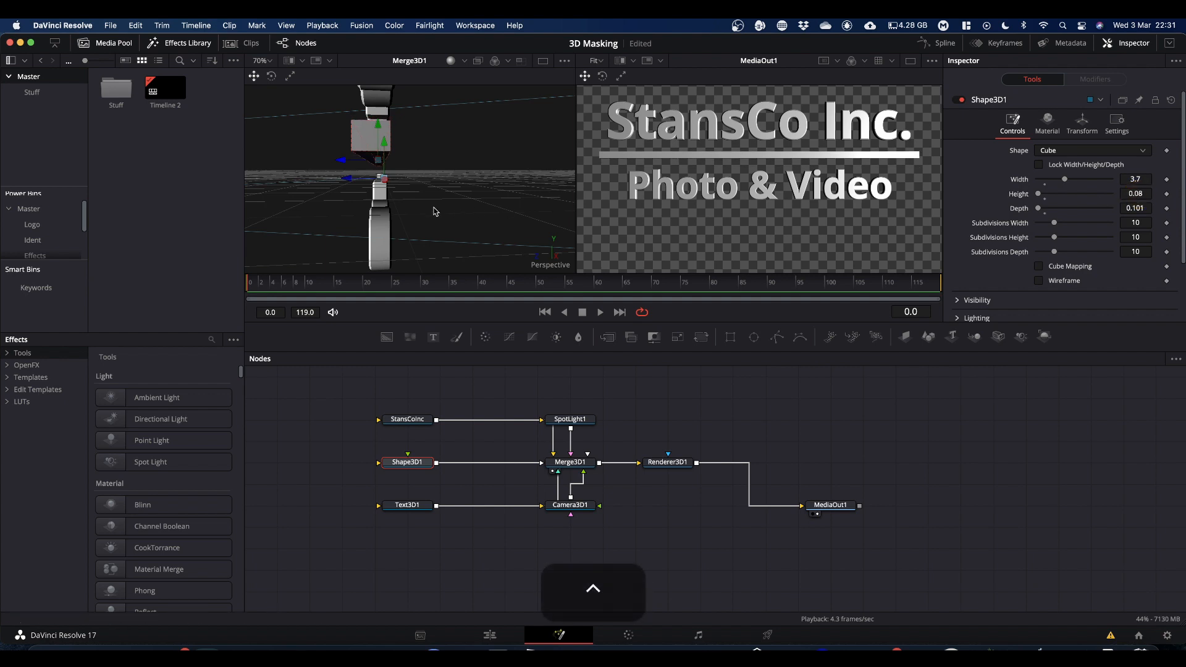
drag(402, 211, 463, 223)
scroll(475, 215, down, 3)
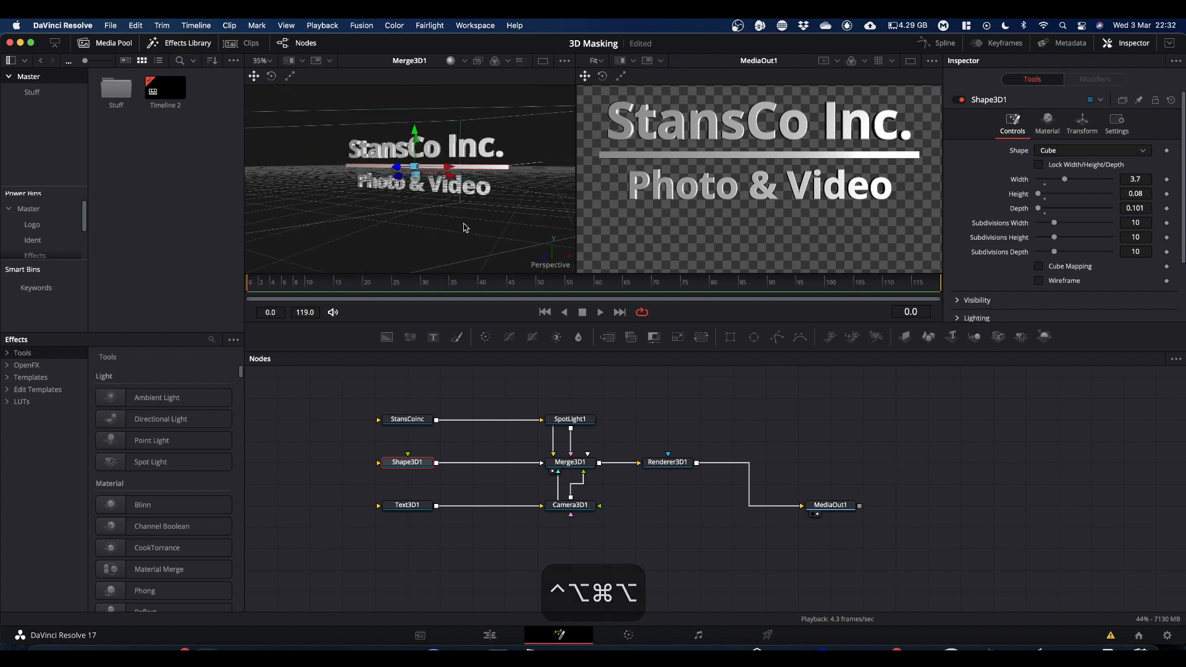
Color the divider bar's material red by setting its diffuse green and blue values to 0.0
click(1047, 123)
drag(1112, 193, 1013, 192)
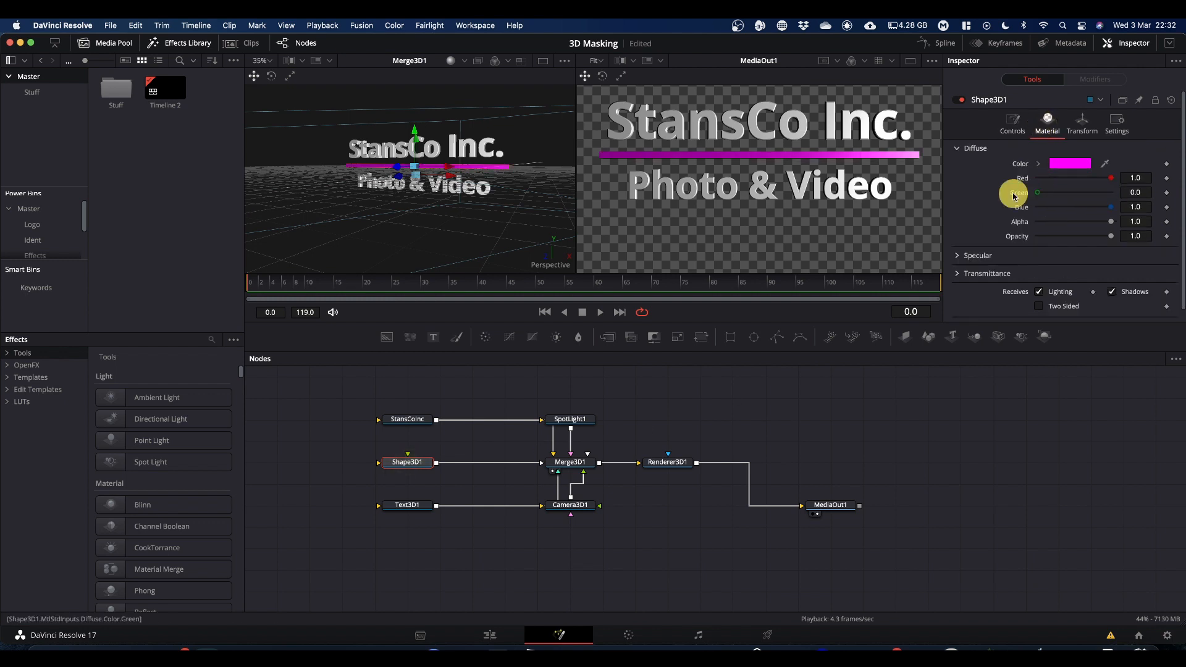
drag(1112, 209, 988, 213)
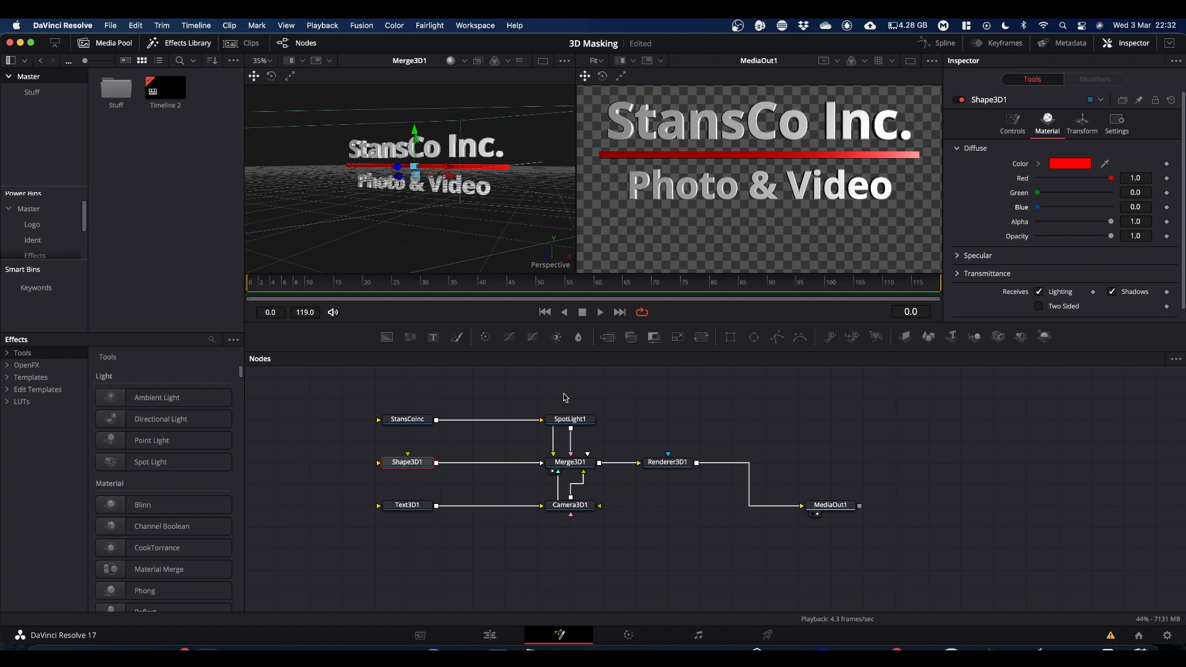
Spread out the node graph, moving the text and shape nodes farther before Merge3D1 and placing SpotLight1 and Camera3D1 beyond it
drag(426, 419, 368, 420)
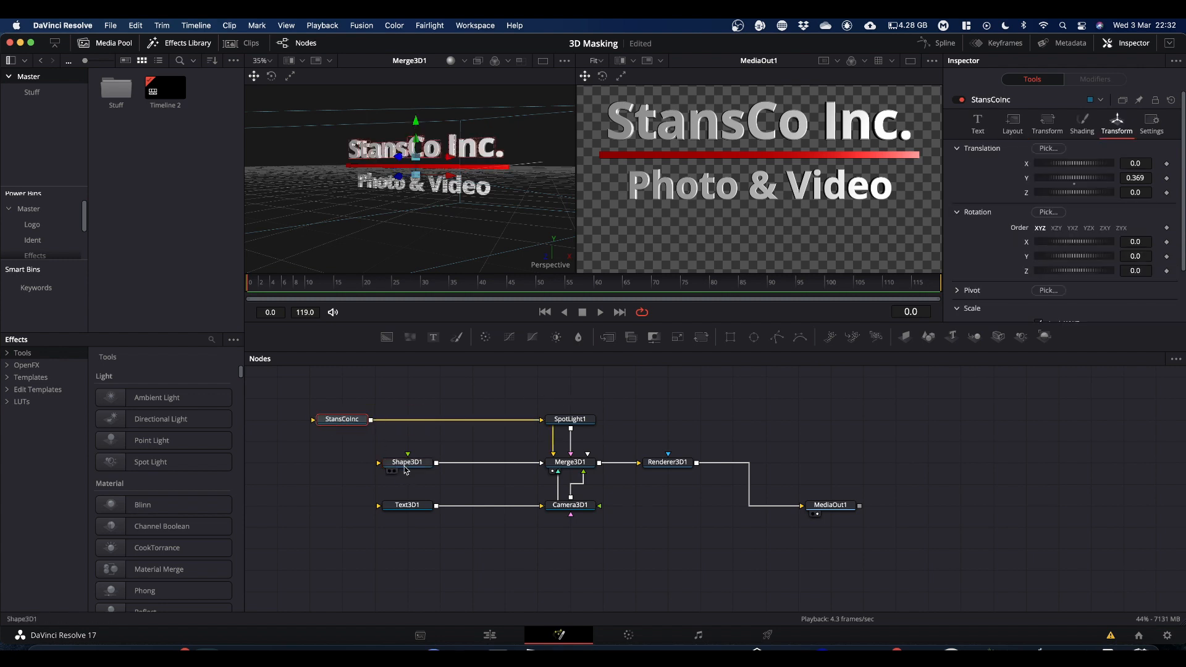
drag(405, 470, 339, 468)
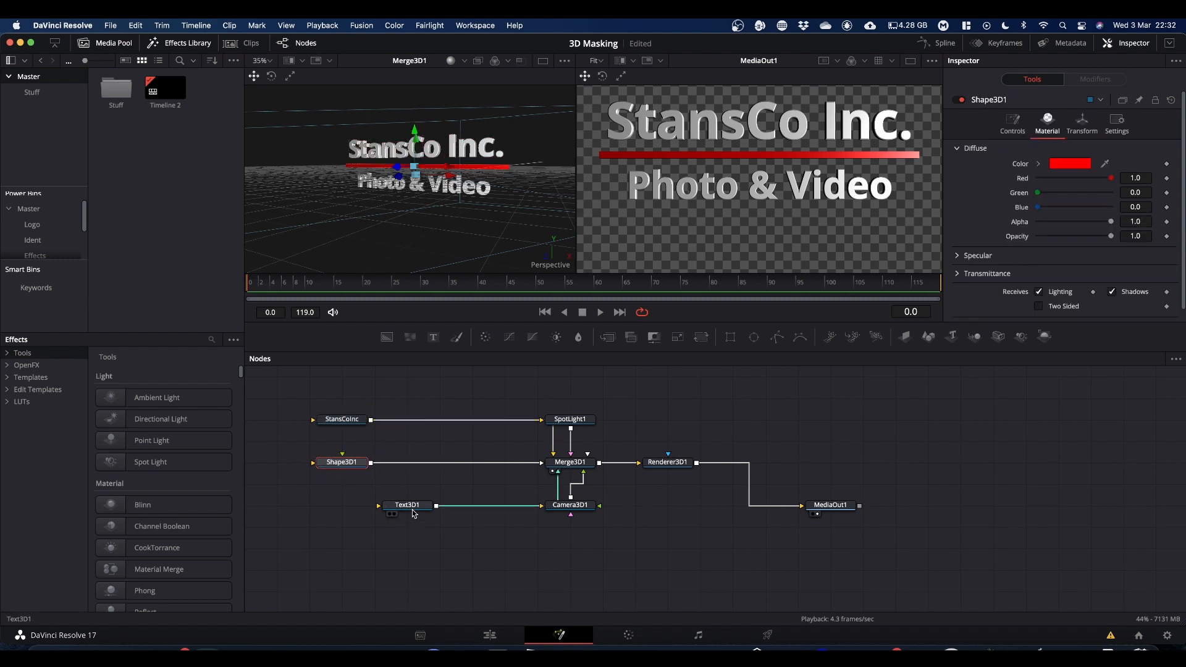
drag(412, 513, 347, 511)
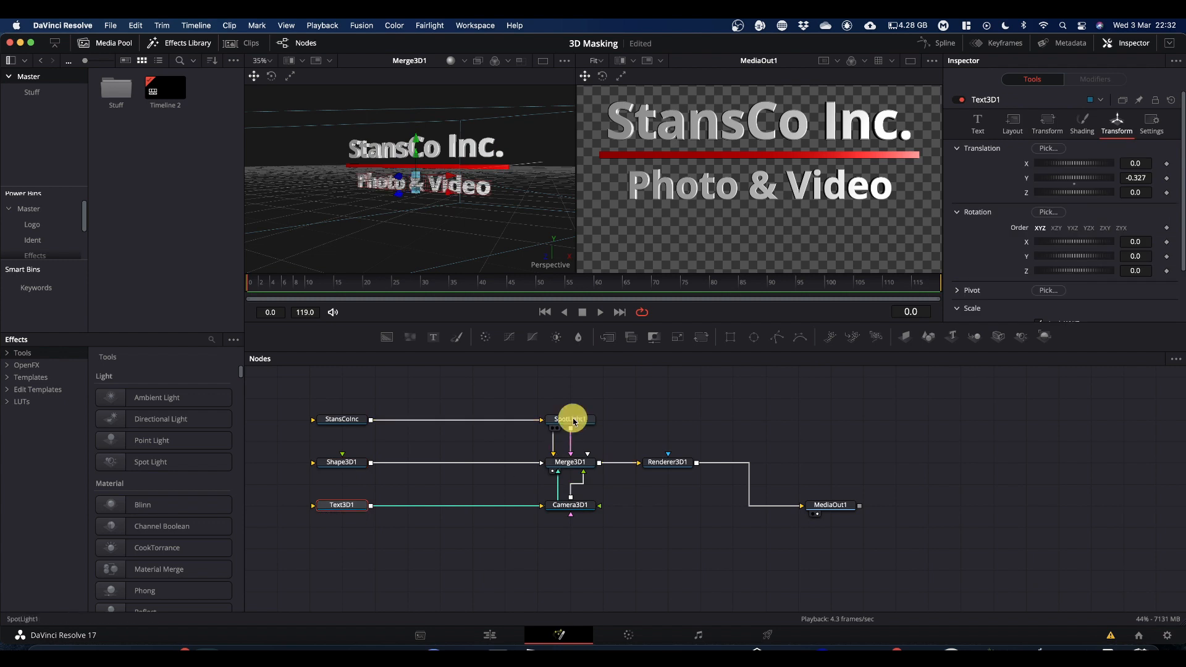
drag(574, 422, 639, 420)
drag(571, 506, 651, 509)
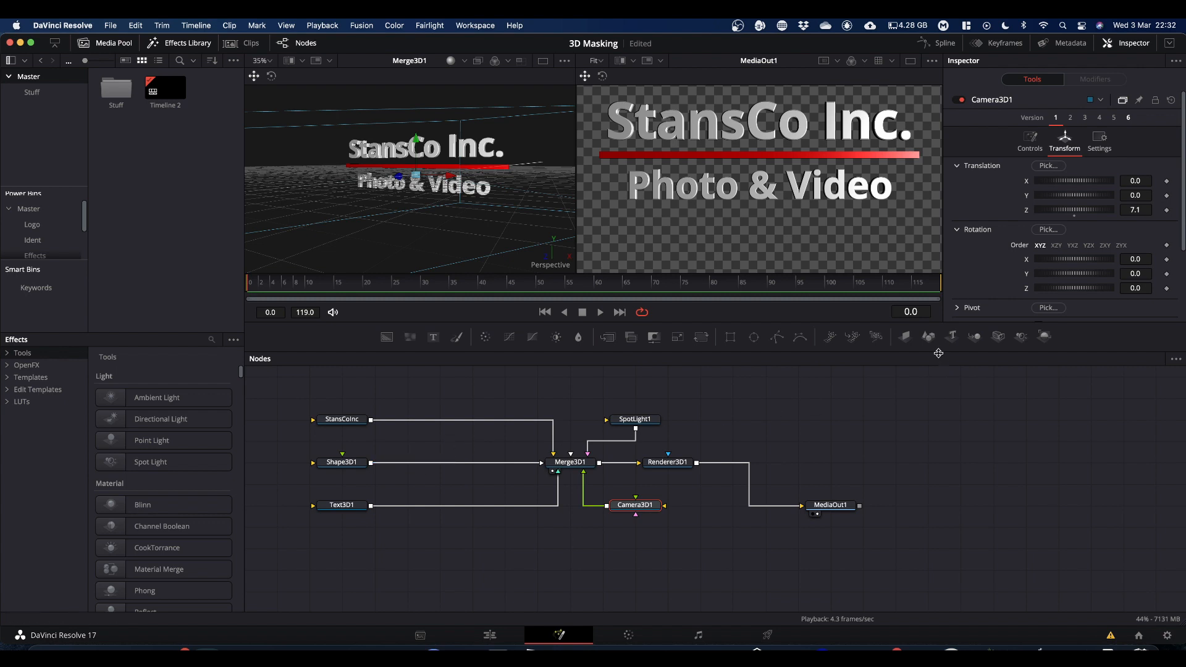
Add a second Shape 3D node to the StansCoInc output, combined through a new Merge 3D node
drag(931, 339, 371, 423)
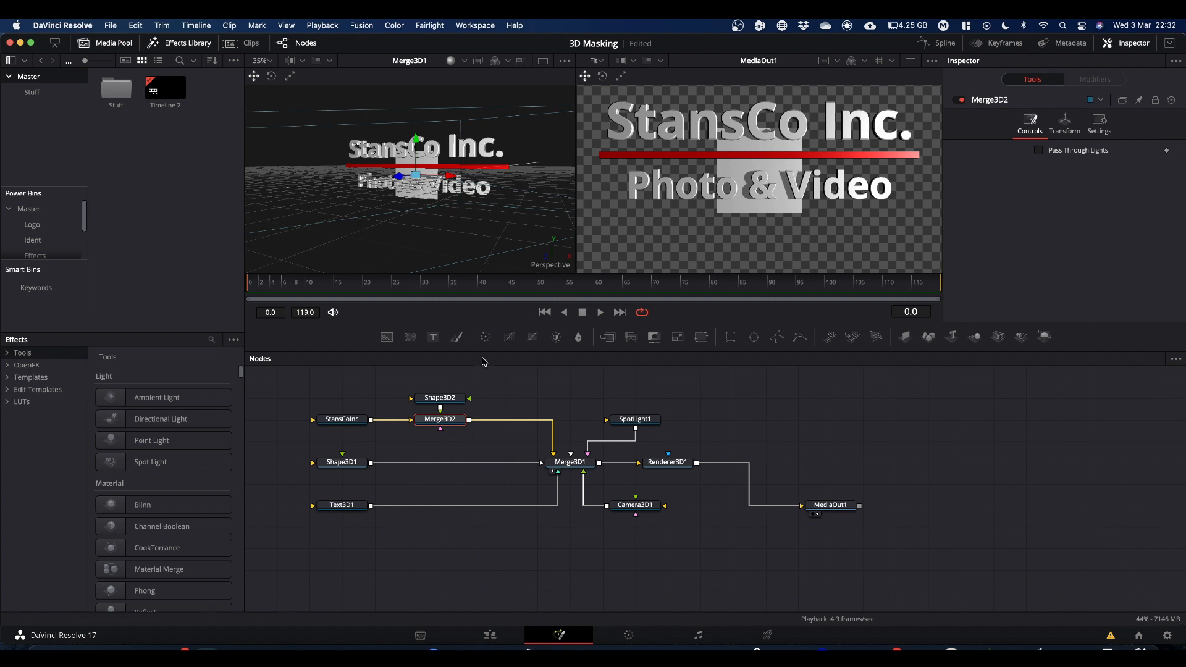
Make Shape3D2 a cube with unlocked dimensions and reduce its depth to 0.25
click(440, 398)
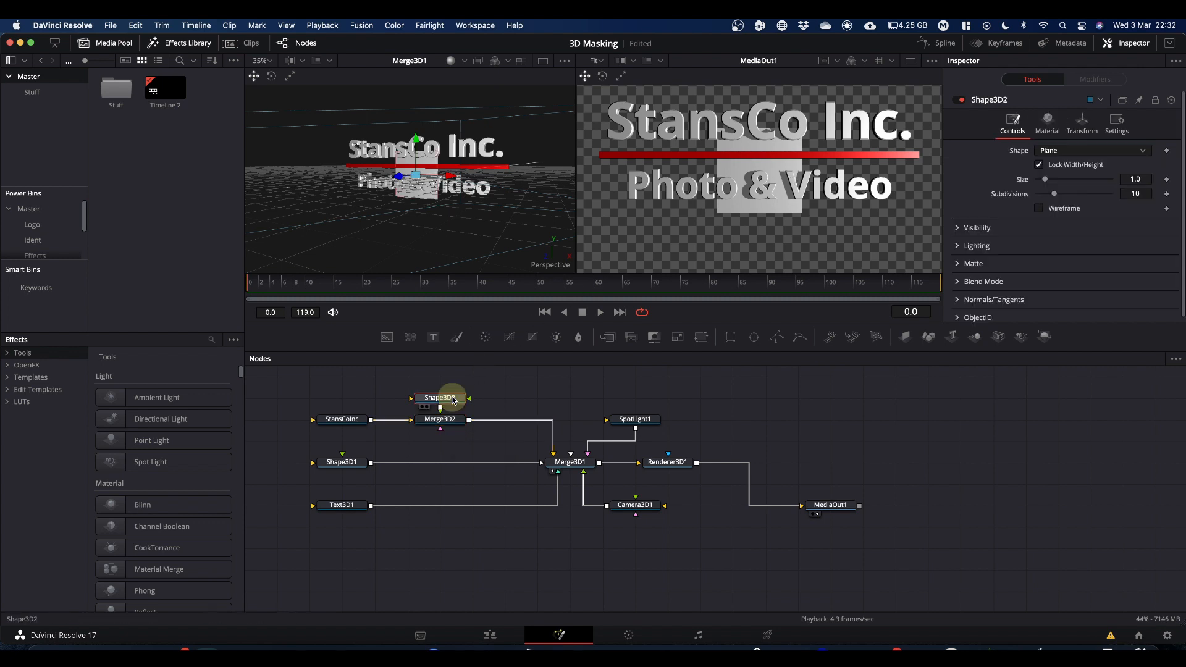
click(1055, 151)
click(1062, 180)
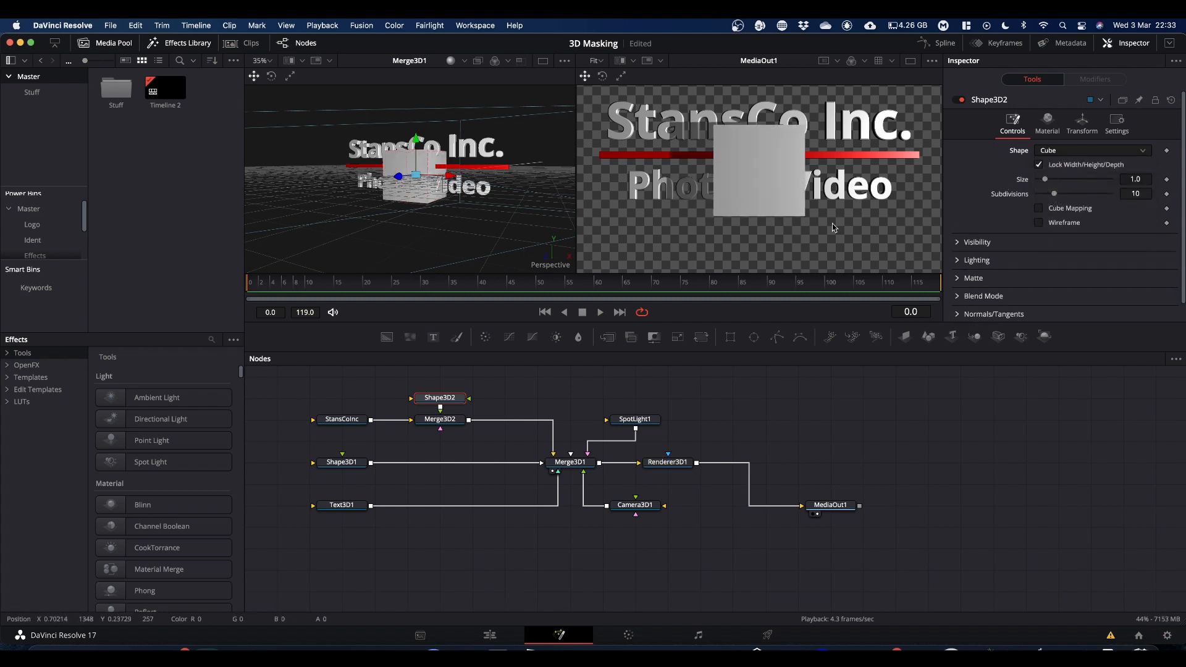
click(1039, 165)
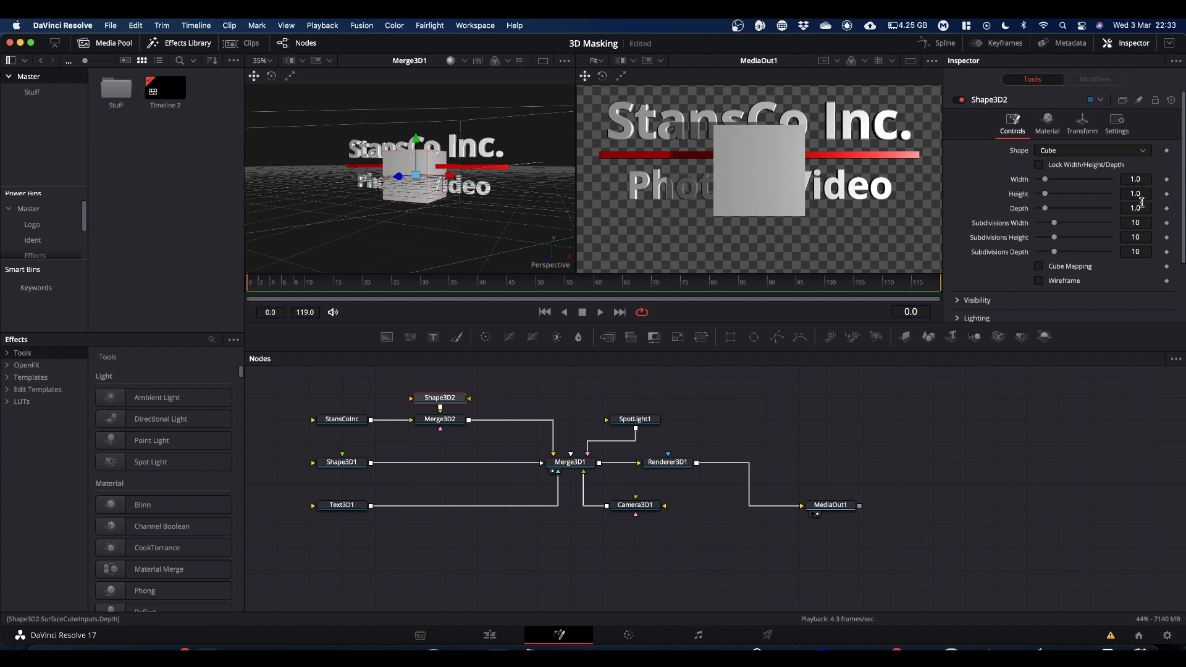
mouse_move(1141, 207)
mouse_down()
mouse_move(1077, 204)
mouse_move(1092, 209)
mouse_up()
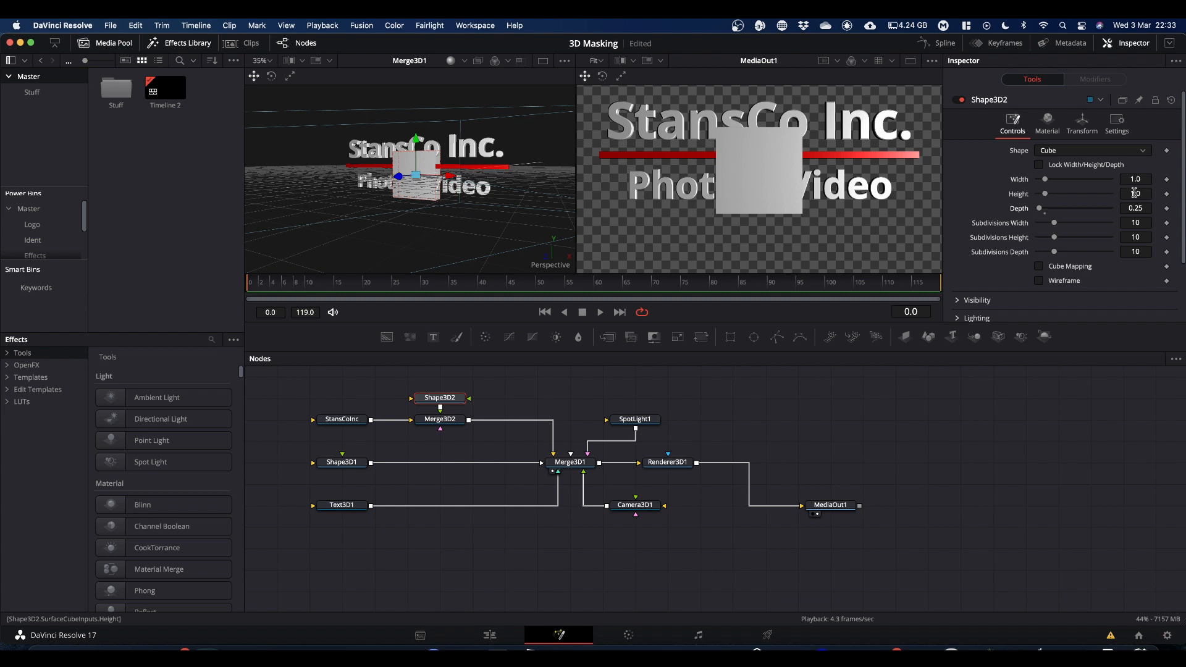
Raise the Shape3D2 cube to Y 0.526 and widen it to 3.89 to cover the "StansCo Inc." text
click(1082, 122)
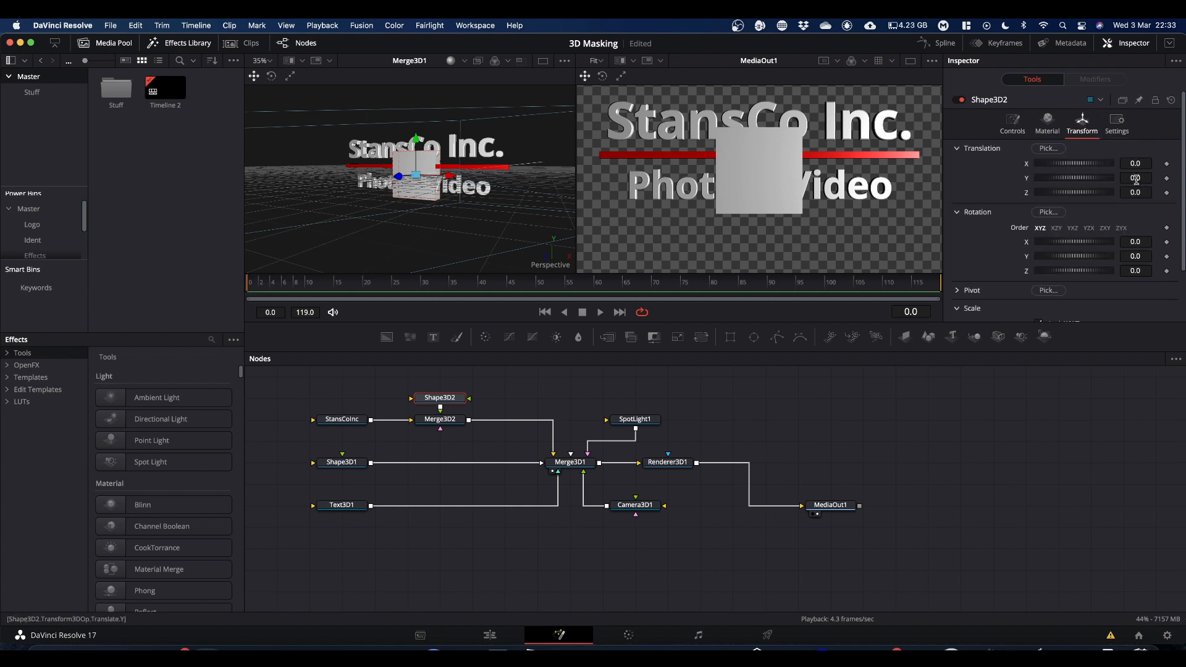
mouse_move(1135, 178)
mouse_down()
mouse_move(1154, 177)
mouse_move(625, 175)
mouse_move(856, 158)
mouse_up()
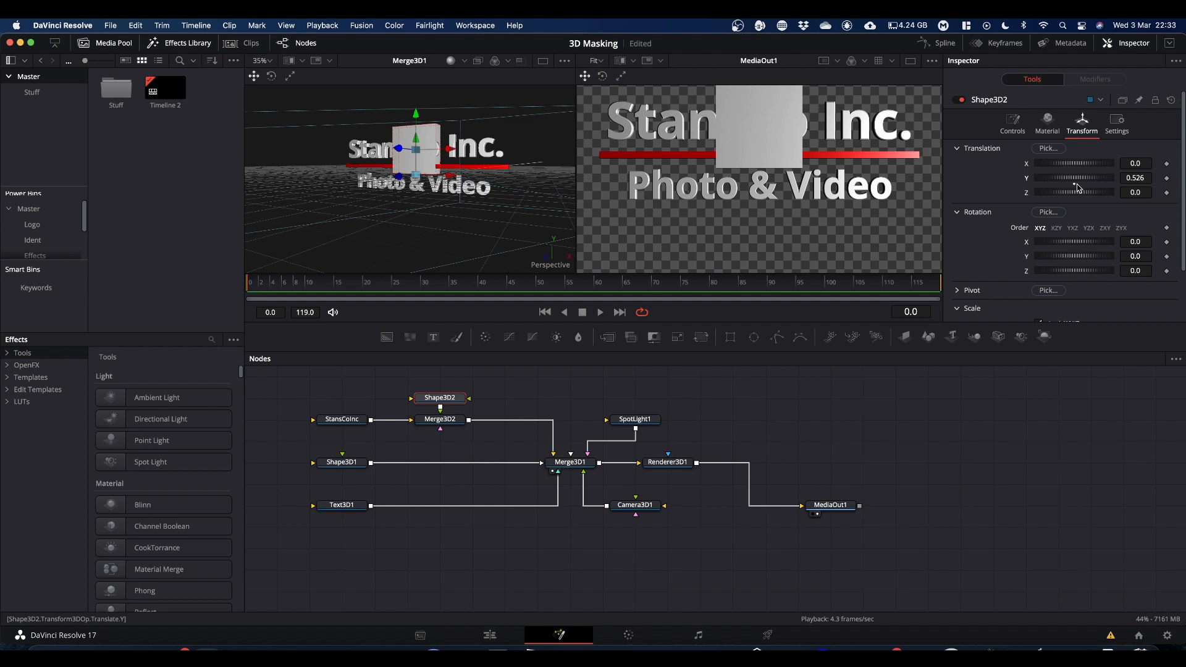
click(1012, 124)
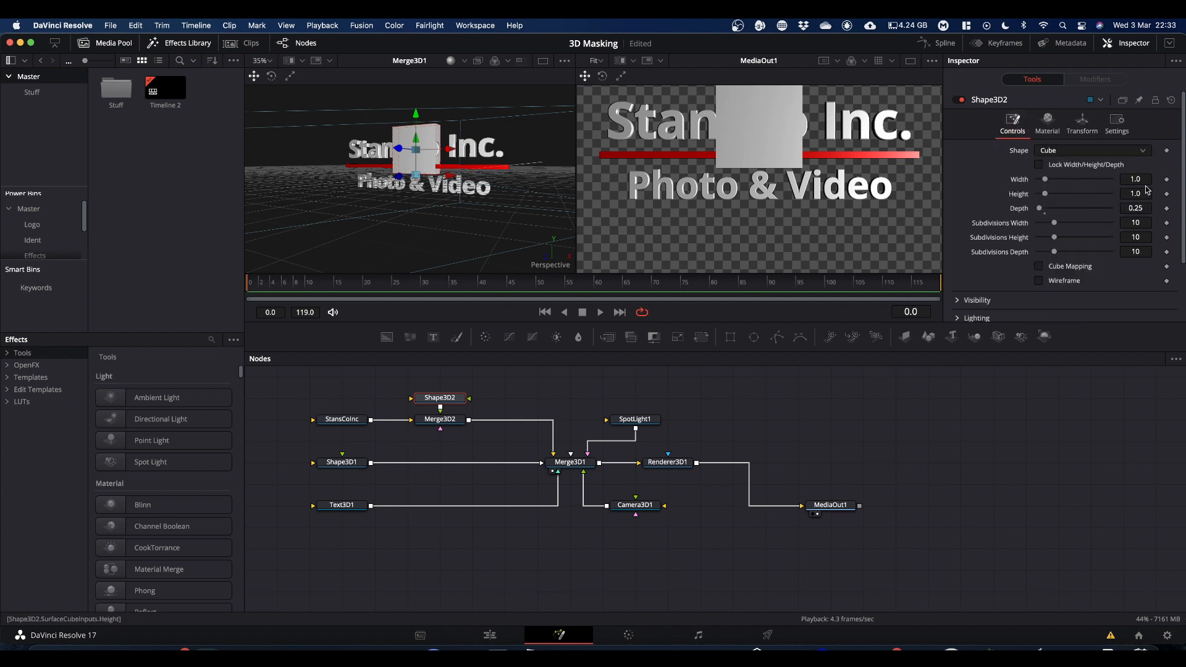
drag(1130, 179, 712, 176)
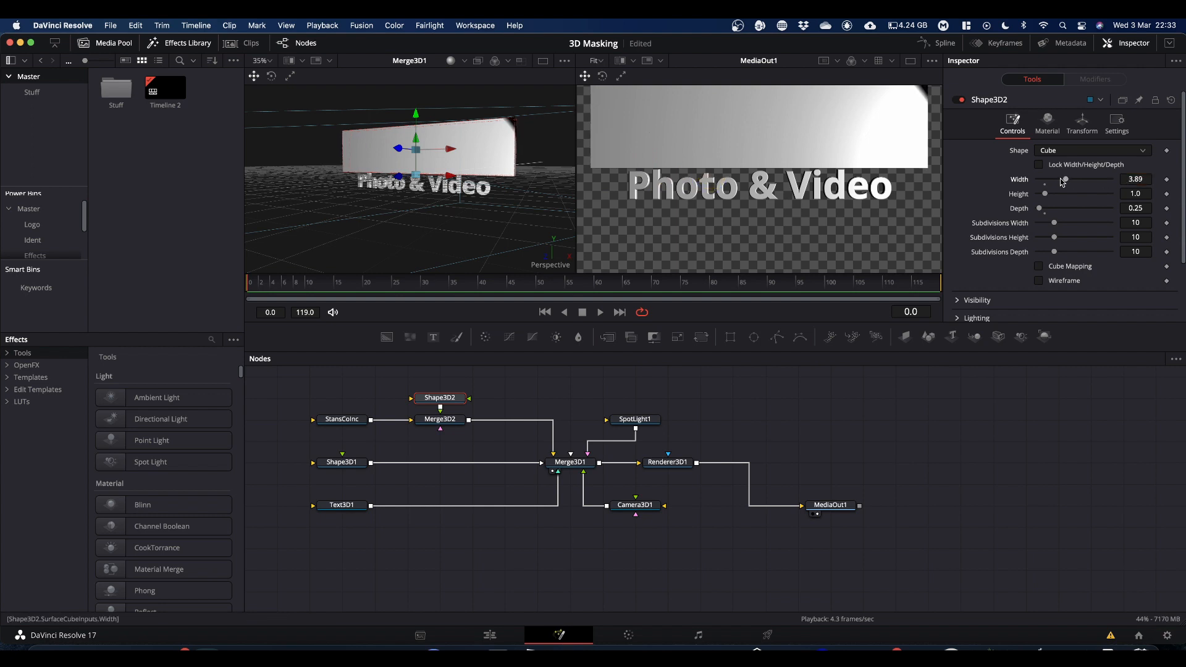
Enable Is Matte for Shape3D2 and slide the cube up, then down below the "StansCo Inc." text to test the masking
scroll(987, 276, down, 1)
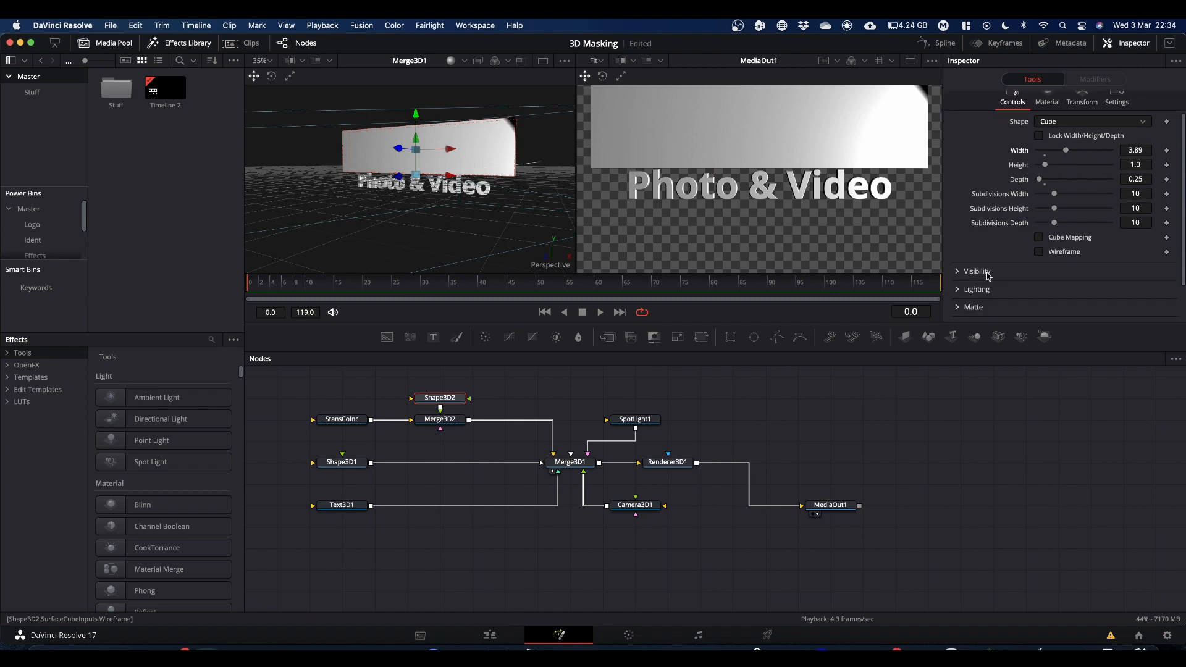
scroll(987, 276, up, 1)
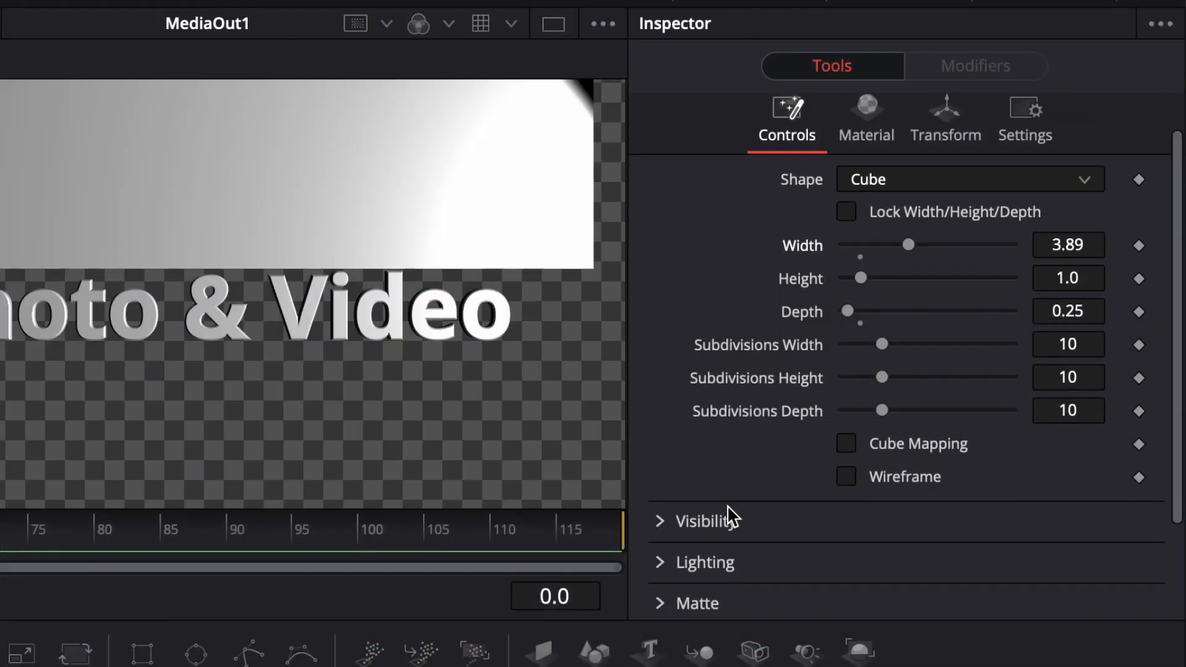
scroll(987, 276, down, 2)
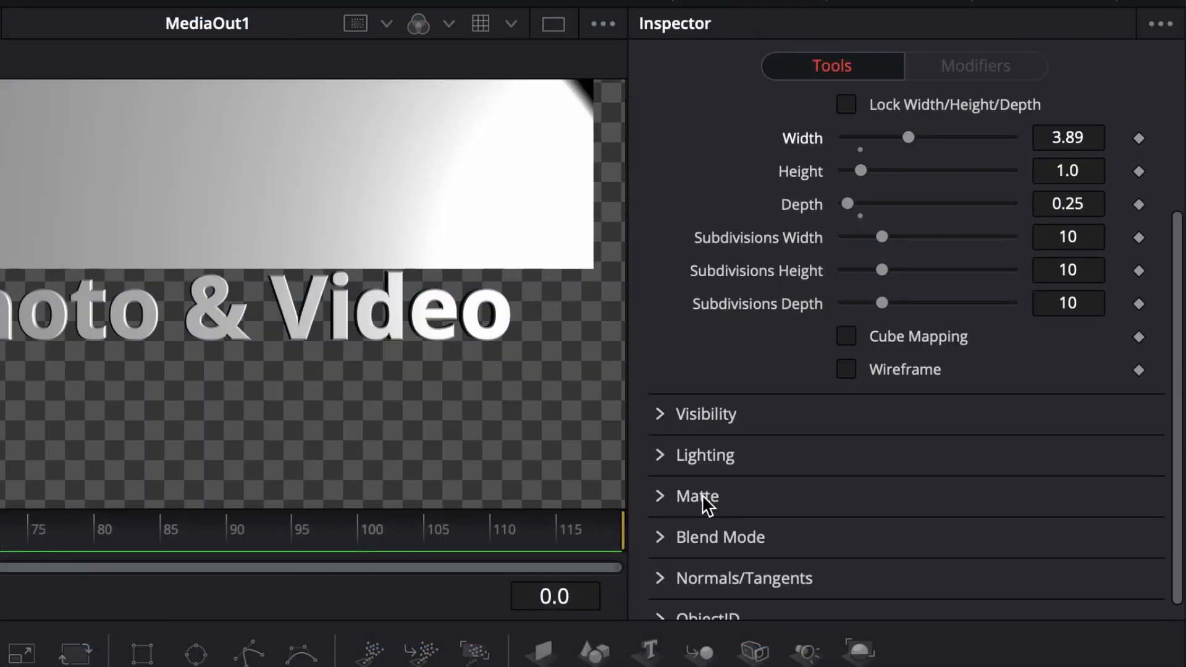
click(661, 496)
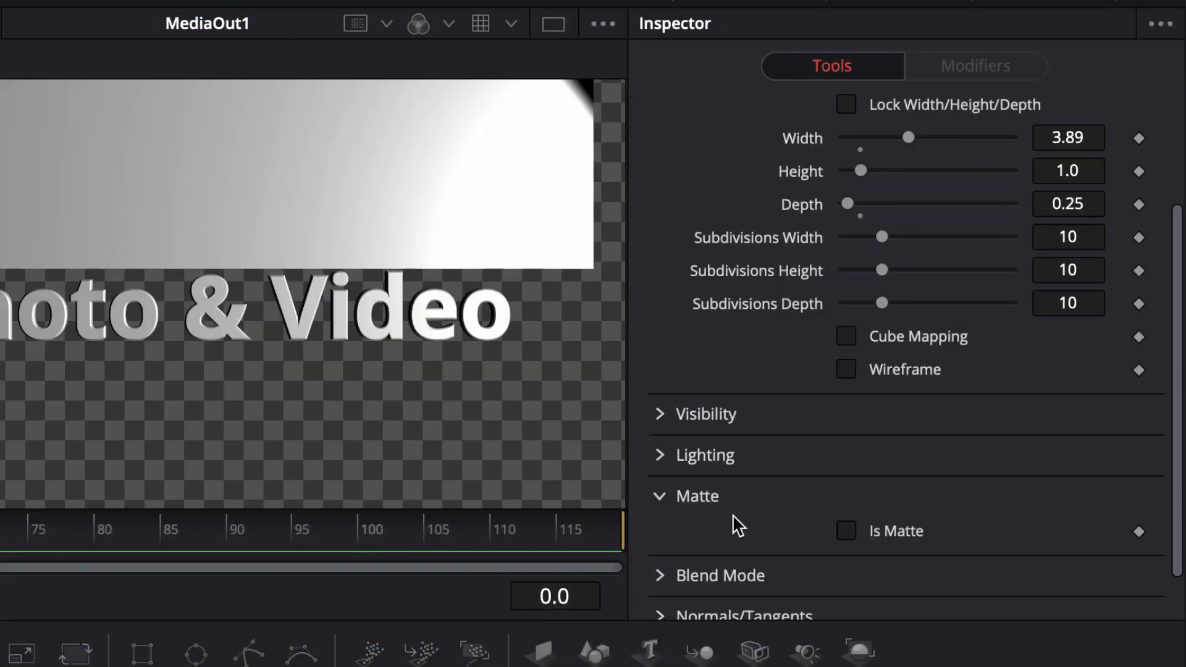
click(847, 531)
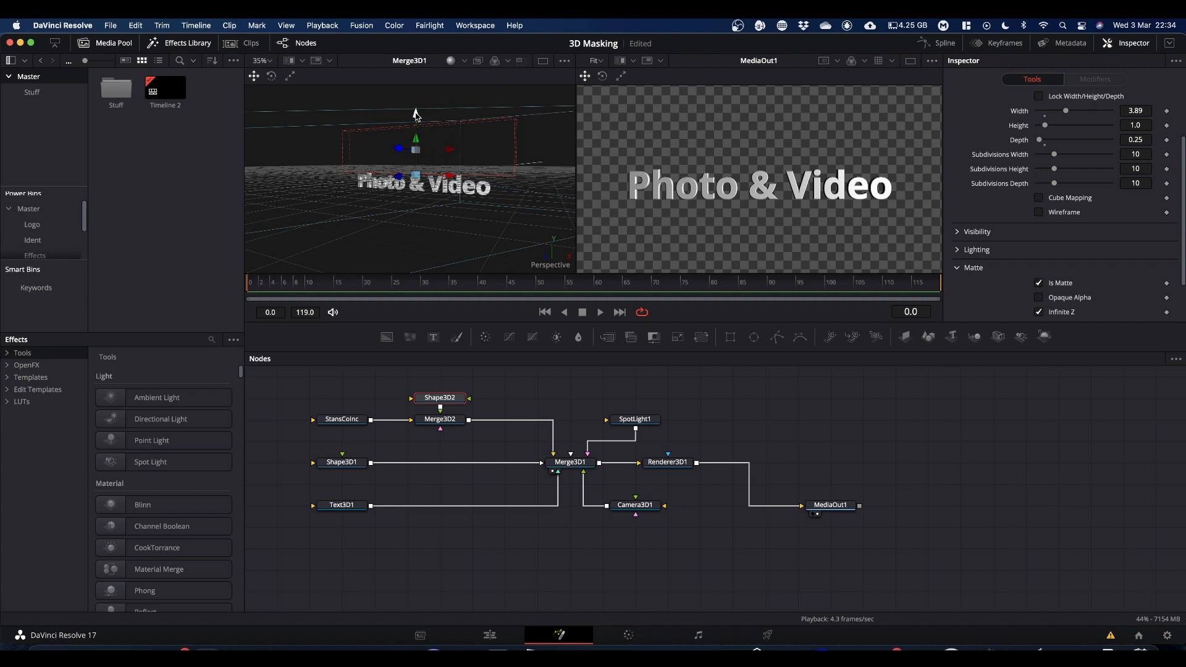
drag(416, 115, 396, 100)
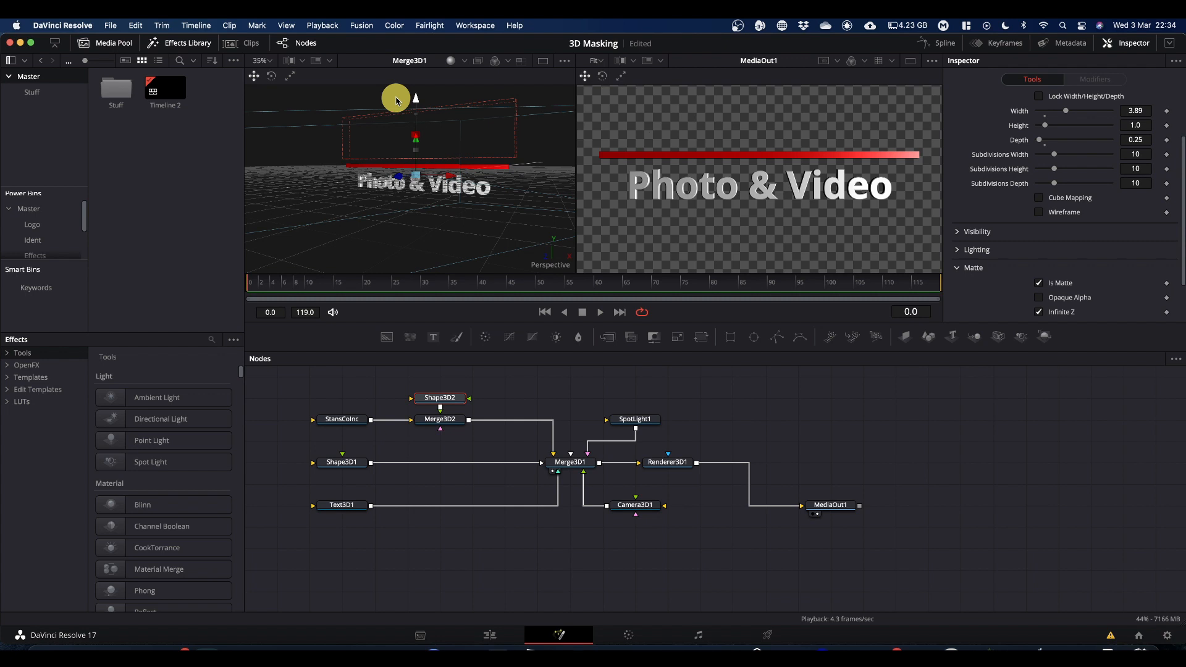
drag(395, 101, 394, 153)
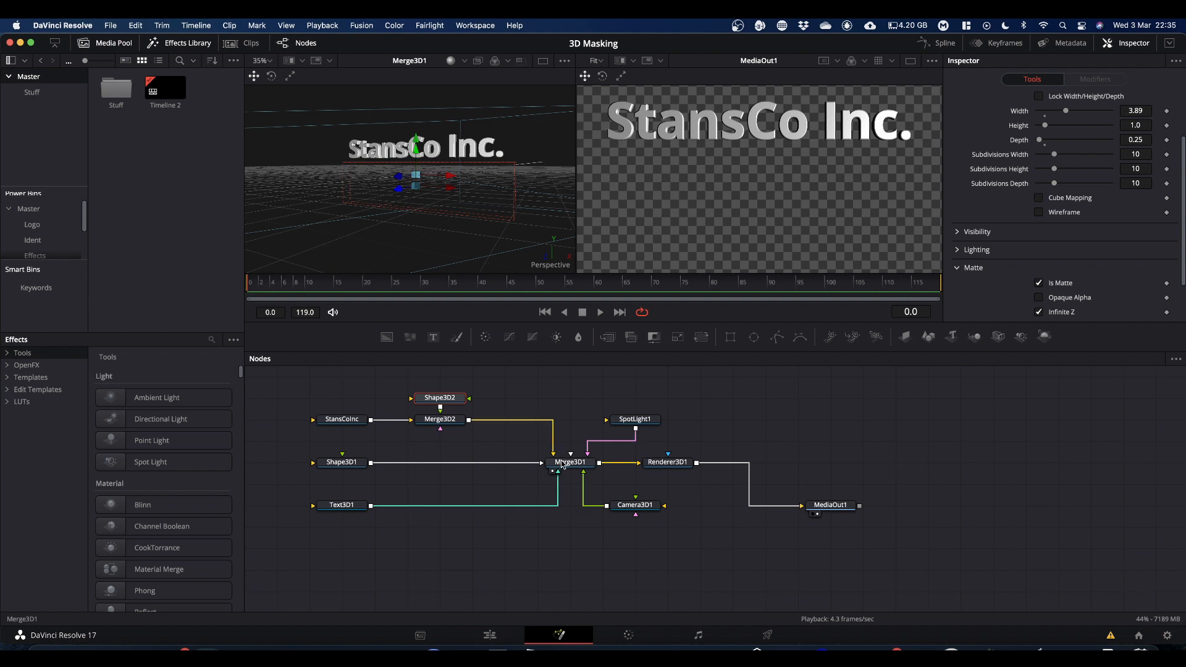
Disconnect Merge3D2 from Merge3D1 and feed it into a new Renderer 3D node
drag(553, 447, 543, 450)
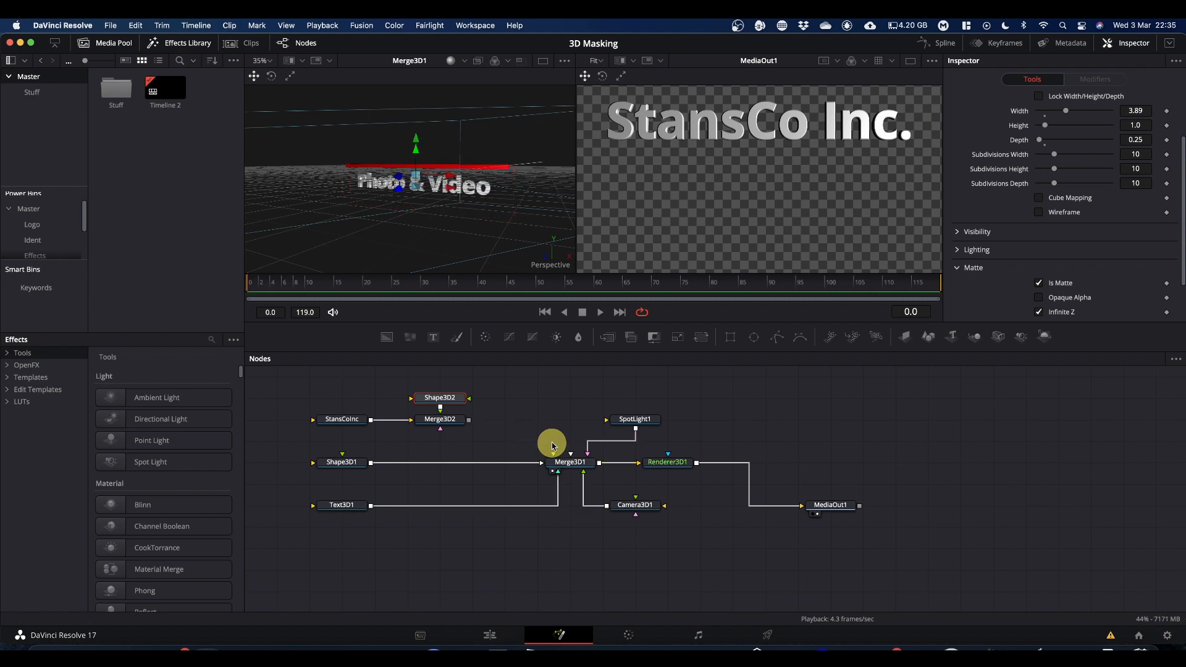
click(445, 419)
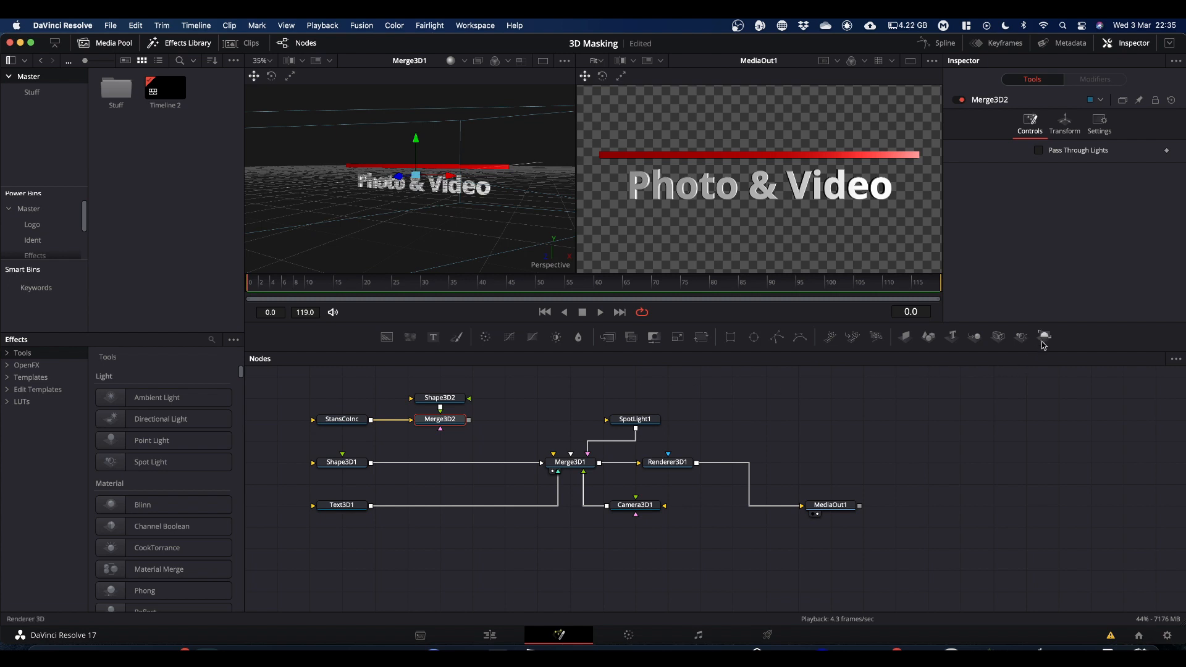
drag(1044, 339, 627, 398)
drag(469, 420, 615, 401)
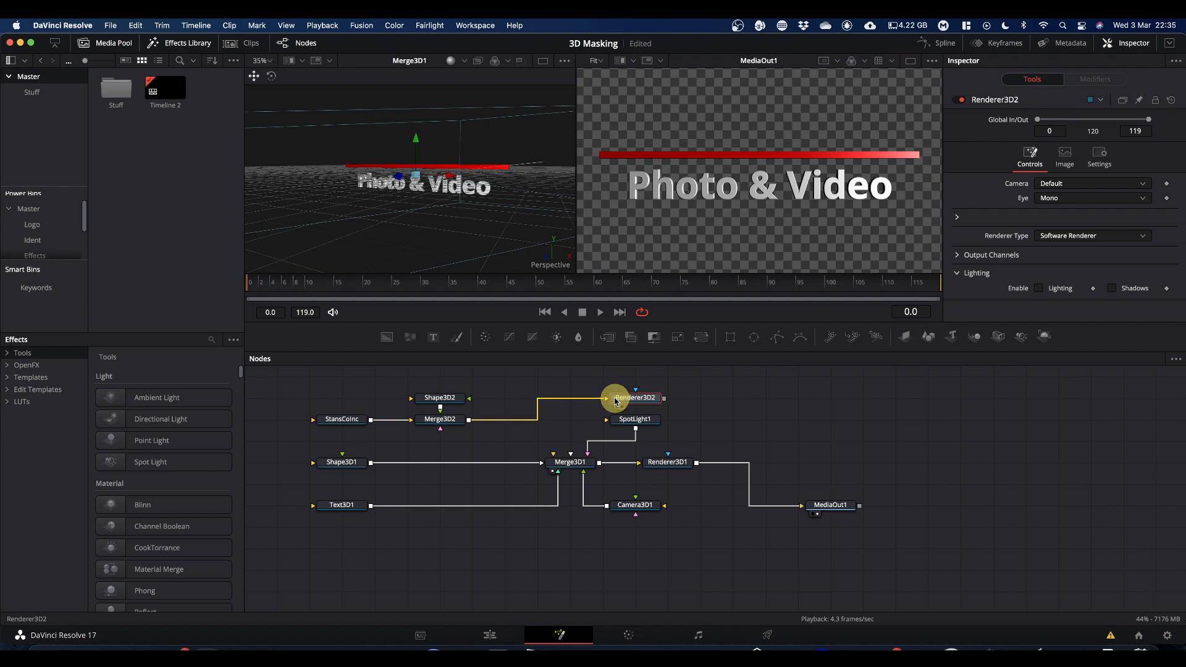
Enable lighting and shadows on Renderer3D2, merge its output over Renderer3D1, and move MediaOut1 in line after the new Merge node
click(1038, 288)
click(1112, 288)
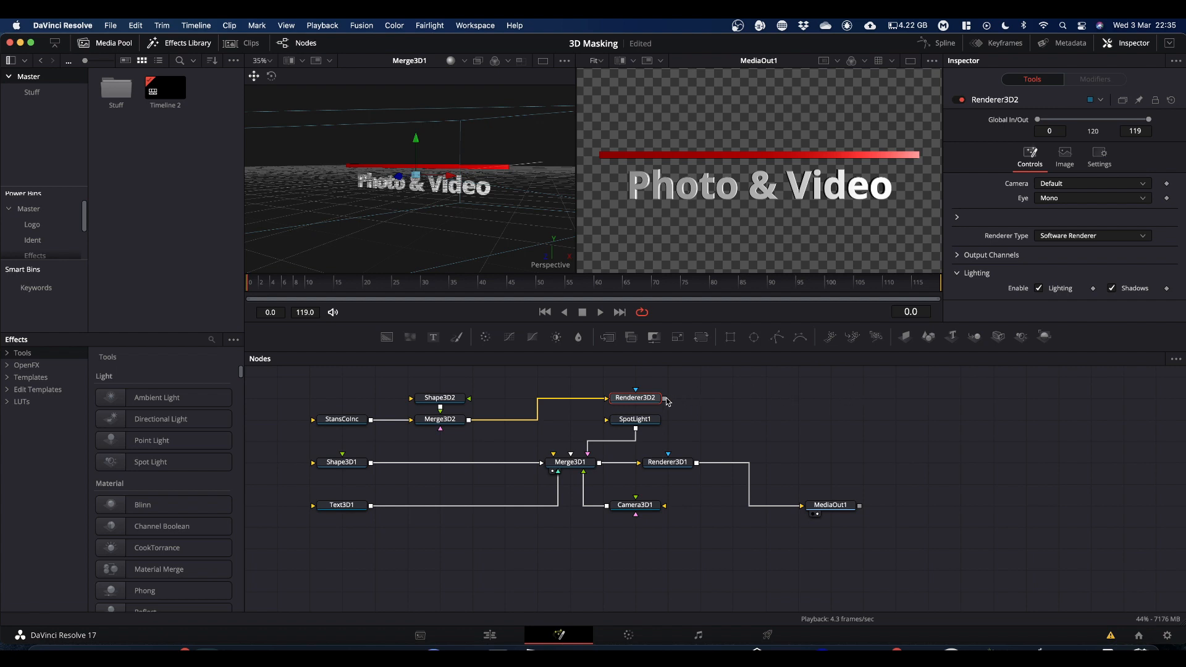
drag(665, 399, 697, 464)
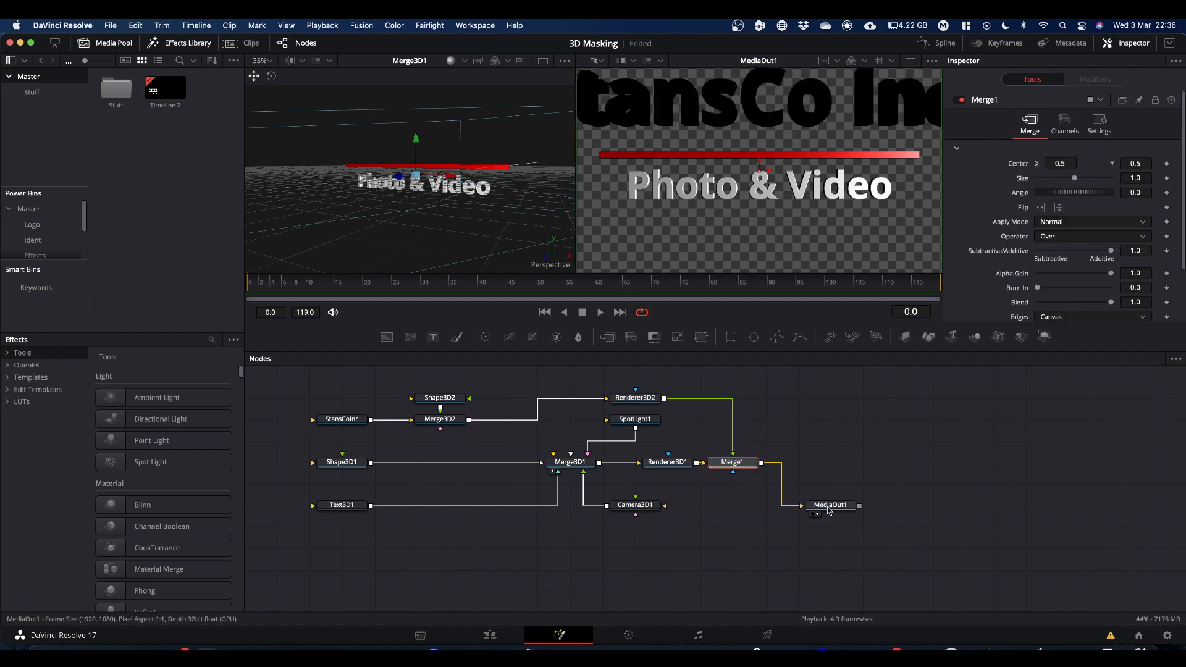
drag(830, 508, 896, 472)
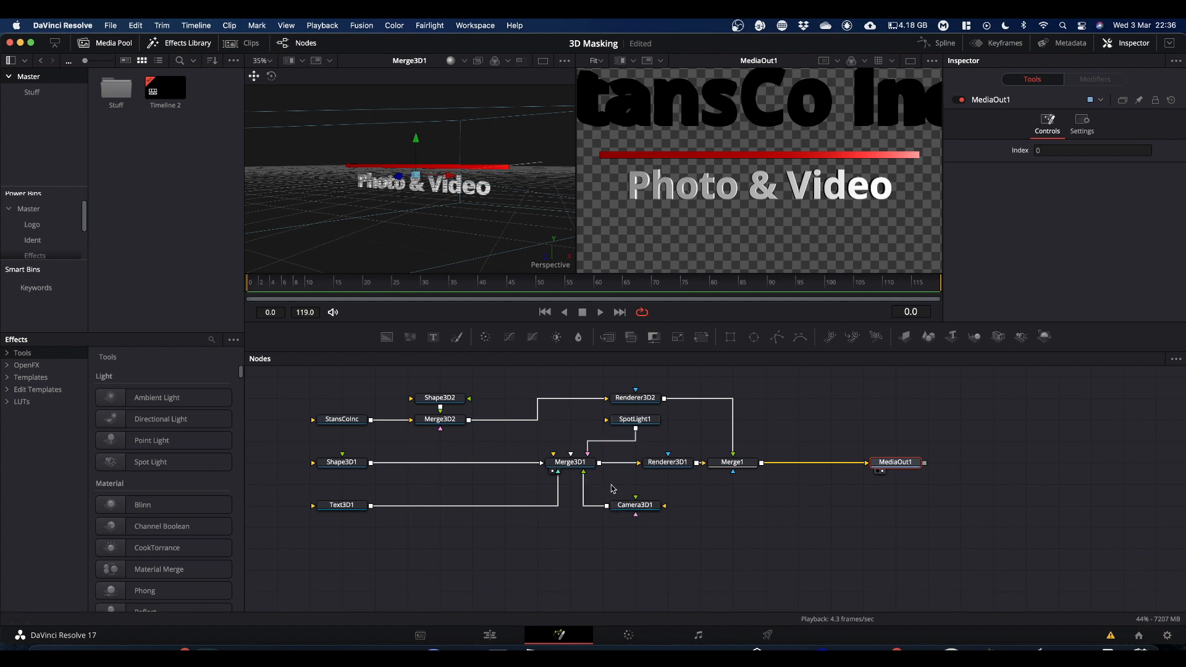
Connect Camera3D1 and SpotLight1 to Merge3D2 as well, placing Camera3D1 between the two 3D merges
drag(607, 508, 442, 423)
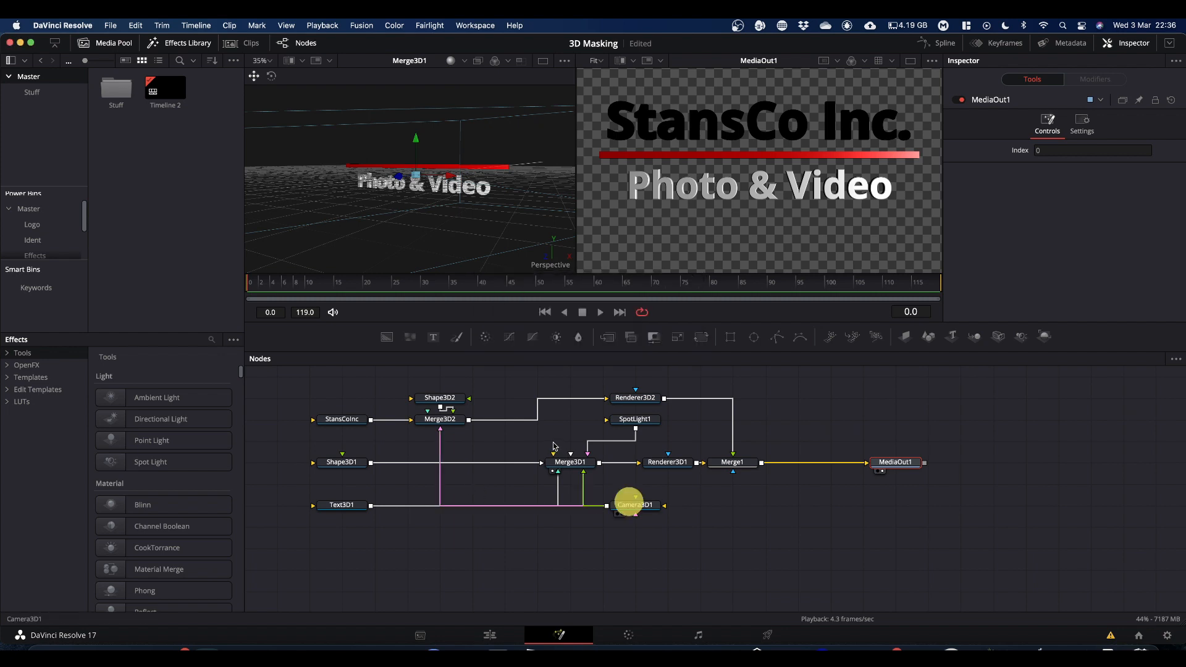
drag(629, 504, 508, 447)
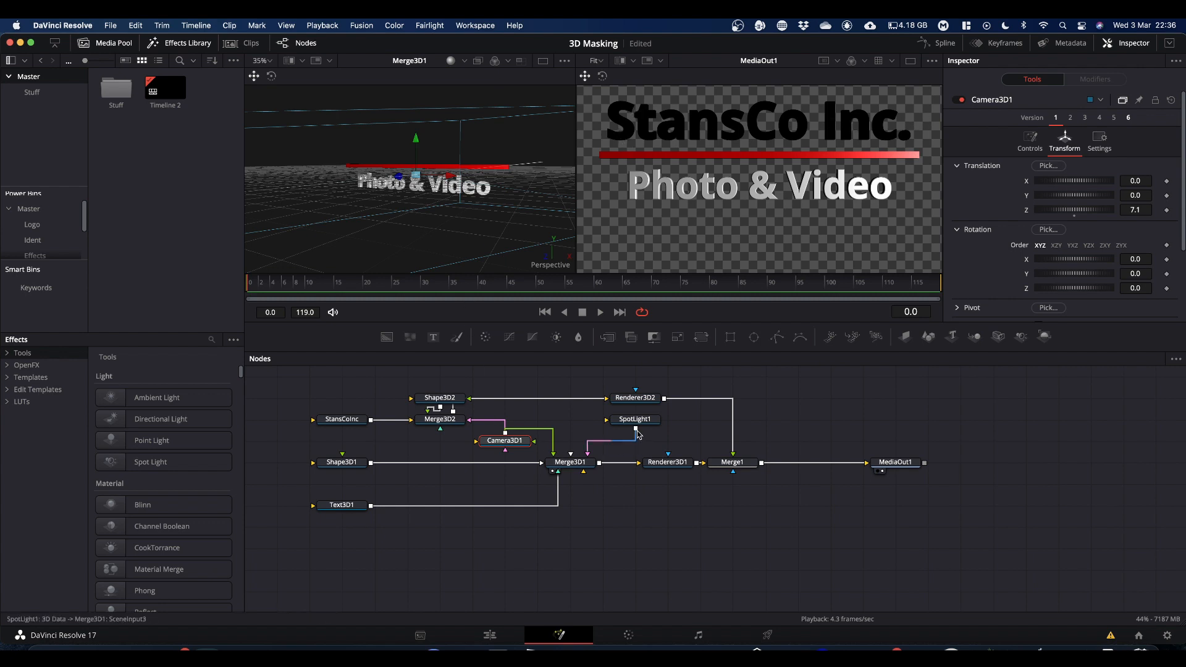
drag(636, 433, 454, 422)
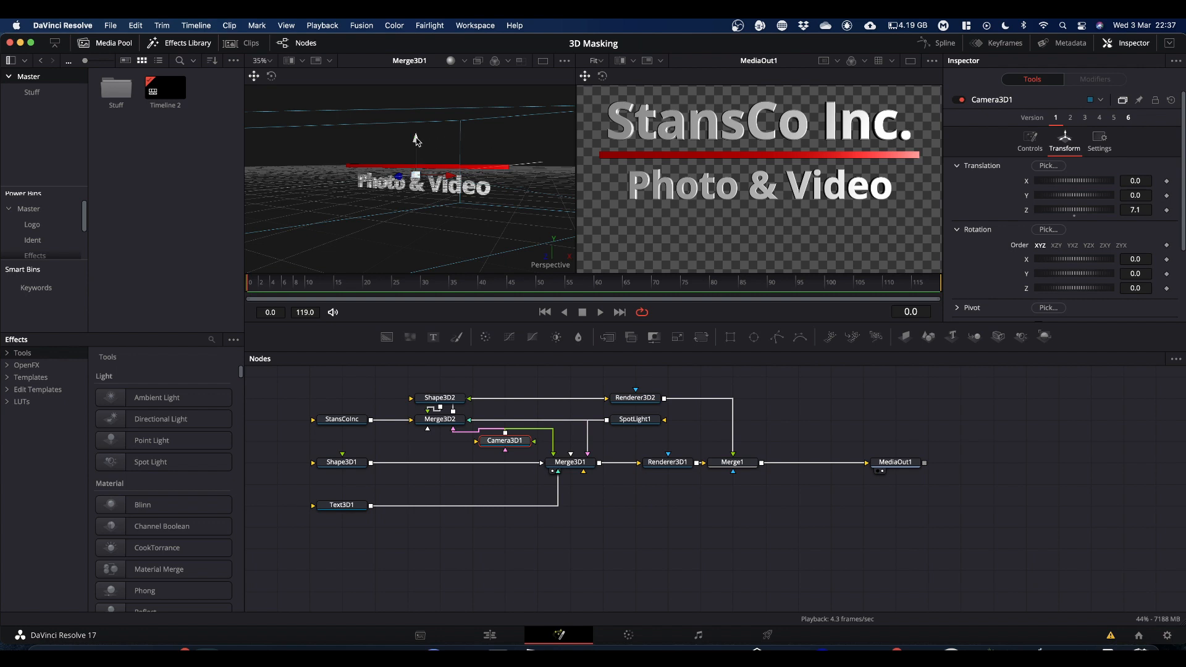
Lower the Shape3D2 matte cube to Y -0.381 while showing Merge3D2 in the 3D viewer
click(447, 401)
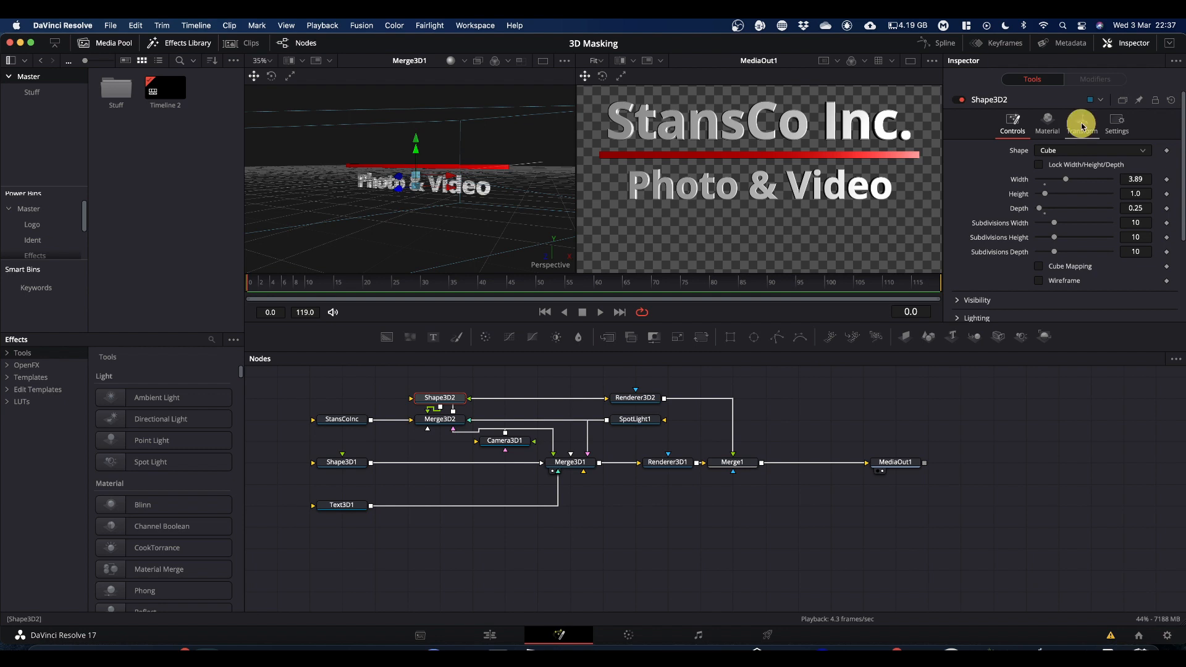
click(1081, 122)
mouse_move(1070, 179)
mouse_down()
mouse_move(1101, 174)
mouse_move(1060, 180)
mouse_move(1107, 175)
mouse_move(1070, 181)
mouse_up()
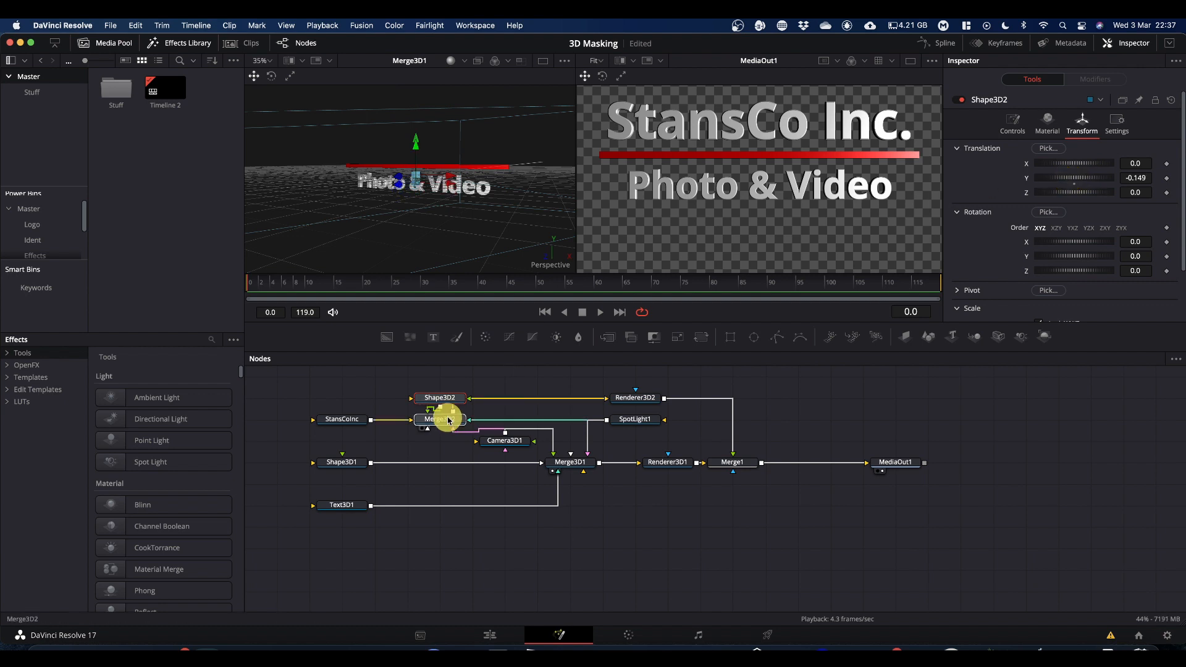
drag(449, 421, 451, 247)
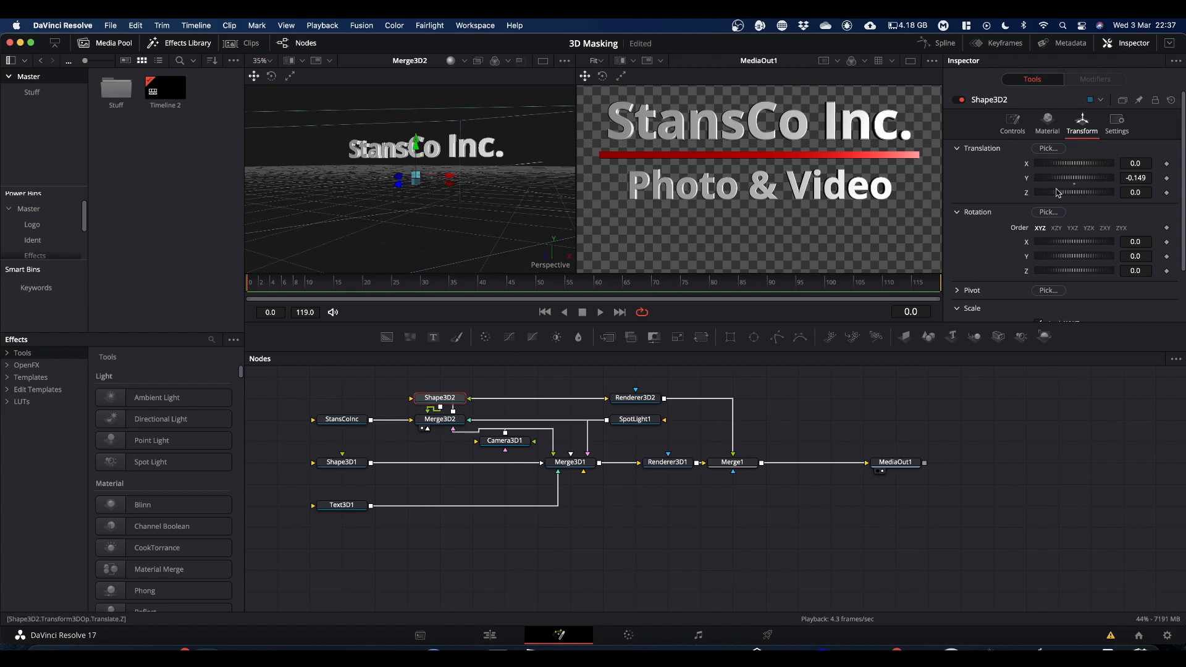
drag(1075, 180, 1072, 179)
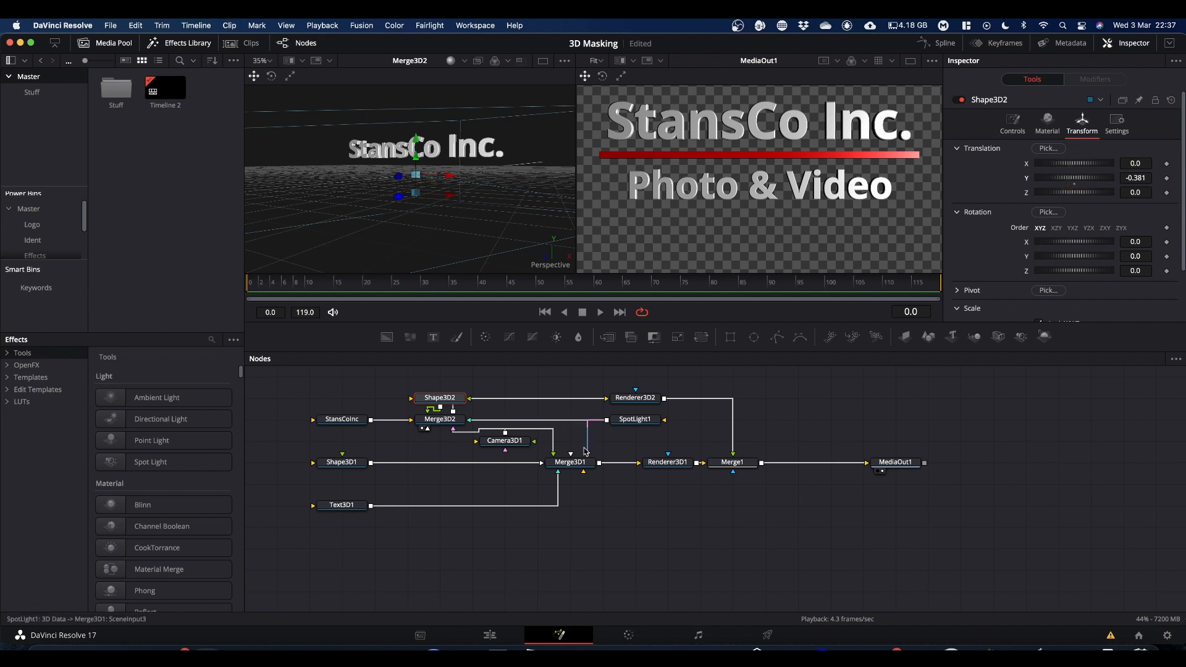
Show Merge3D1 in the 3D viewer again and turn off Is Matte for Shape3D2
drag(579, 462, 499, 223)
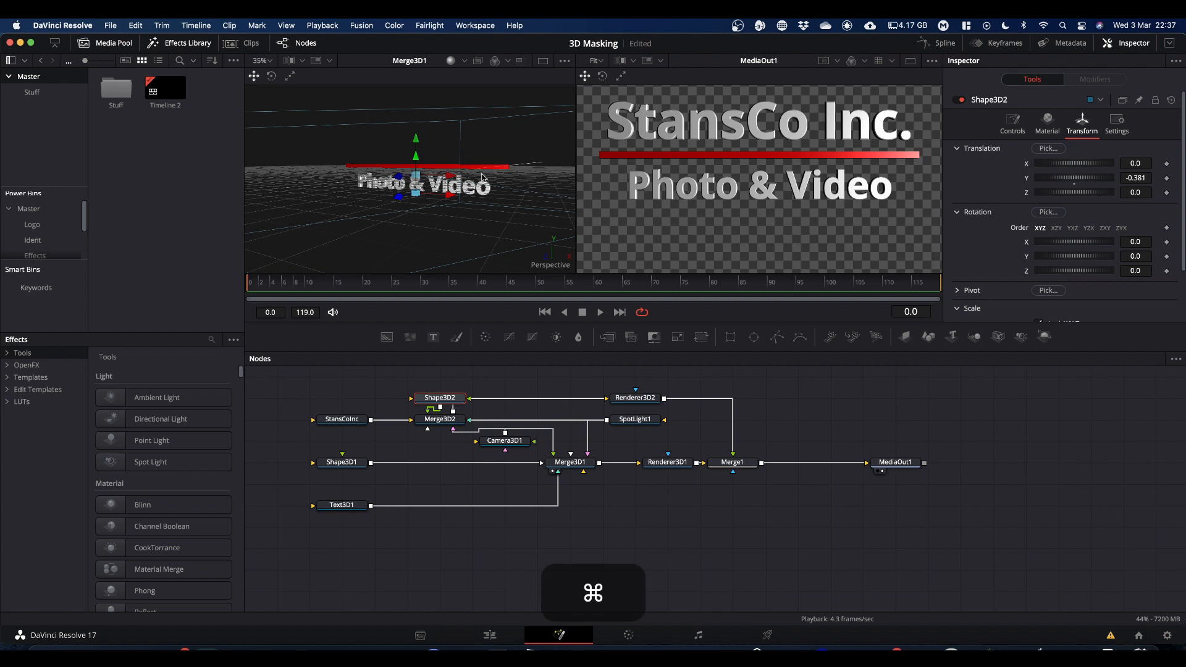
scroll(485, 182, up, 3)
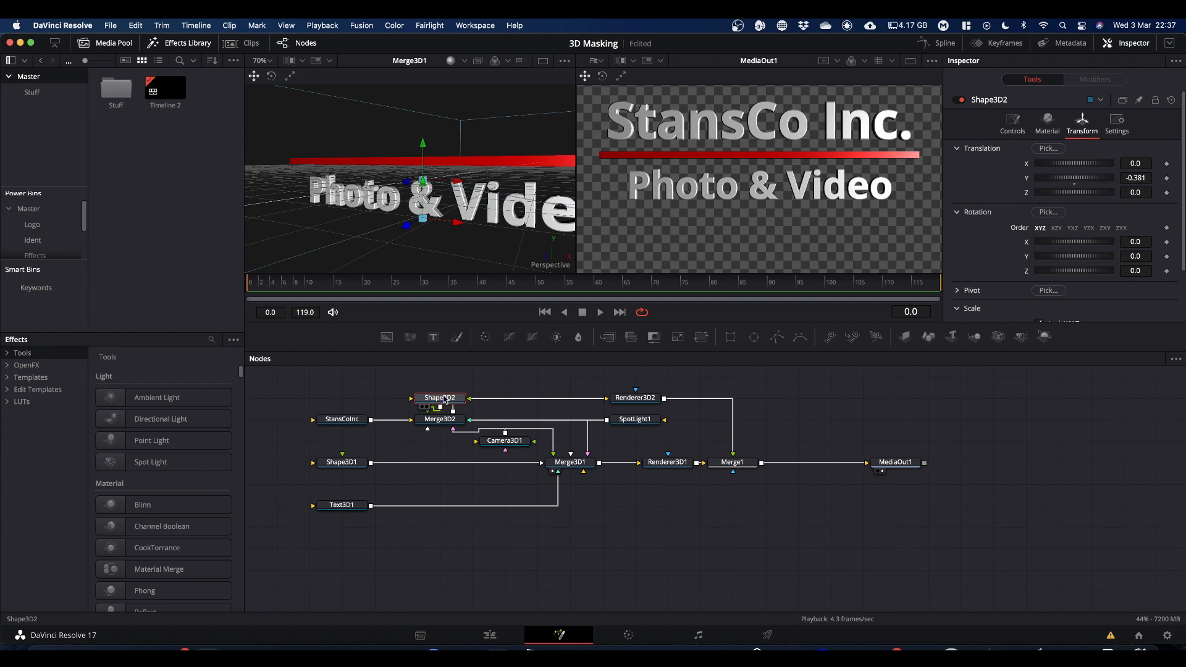
scroll(1018, 283, down, 3)
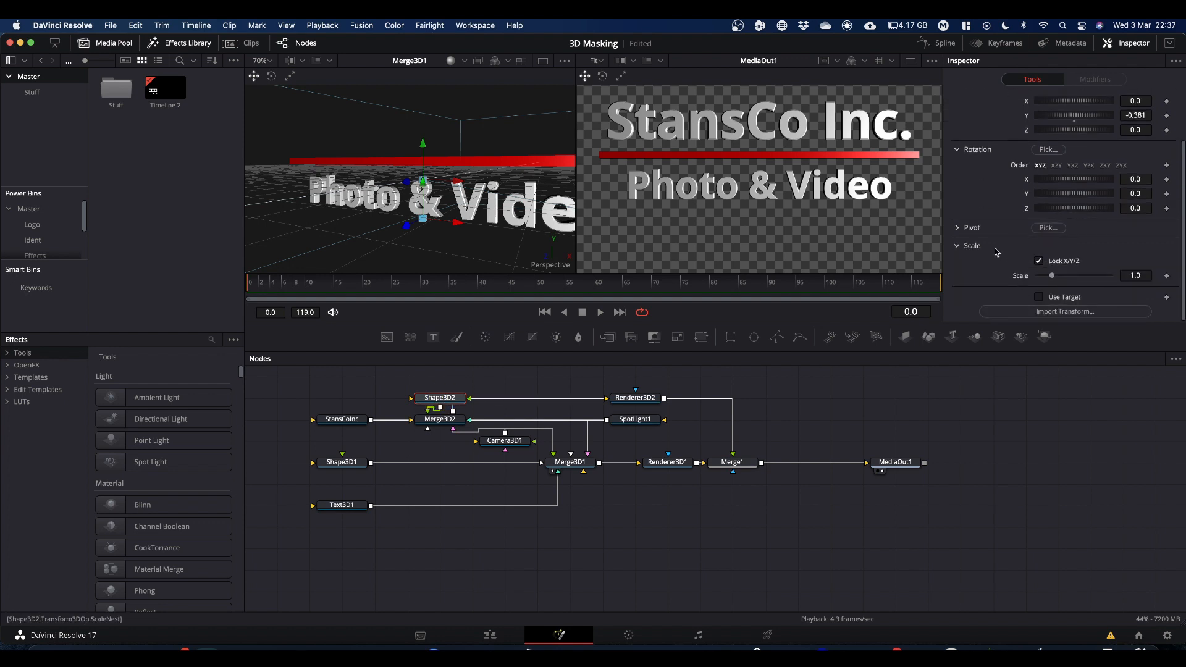
scroll(997, 252, up, 3)
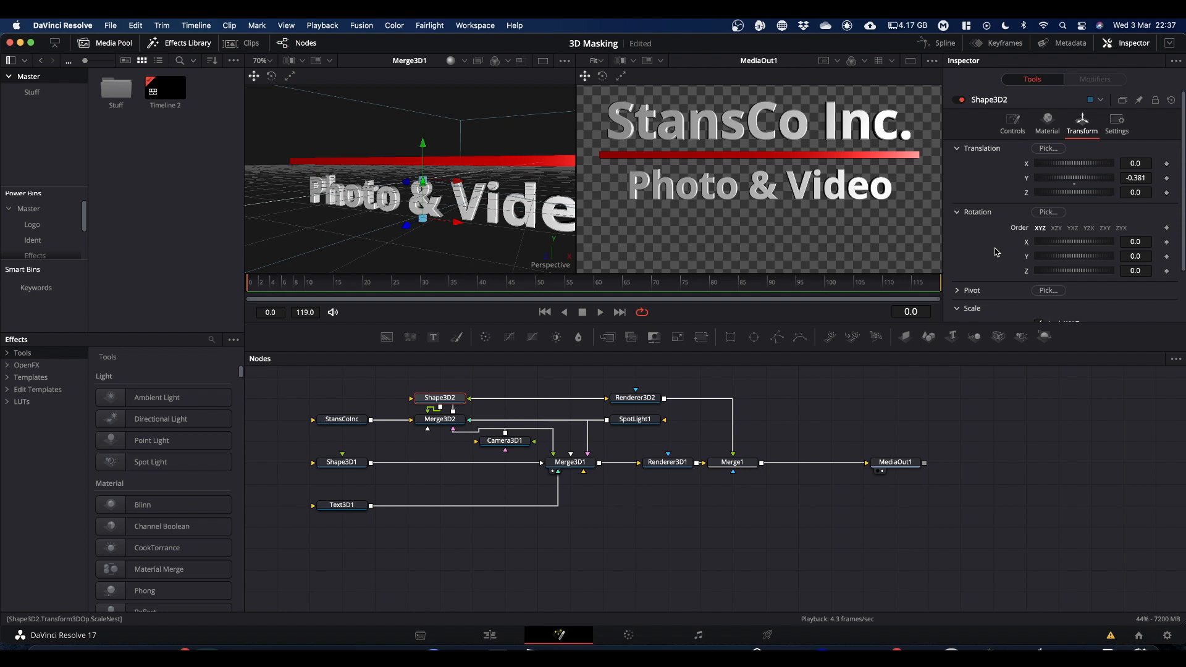
click(1011, 124)
scroll(987, 223, down, 5)
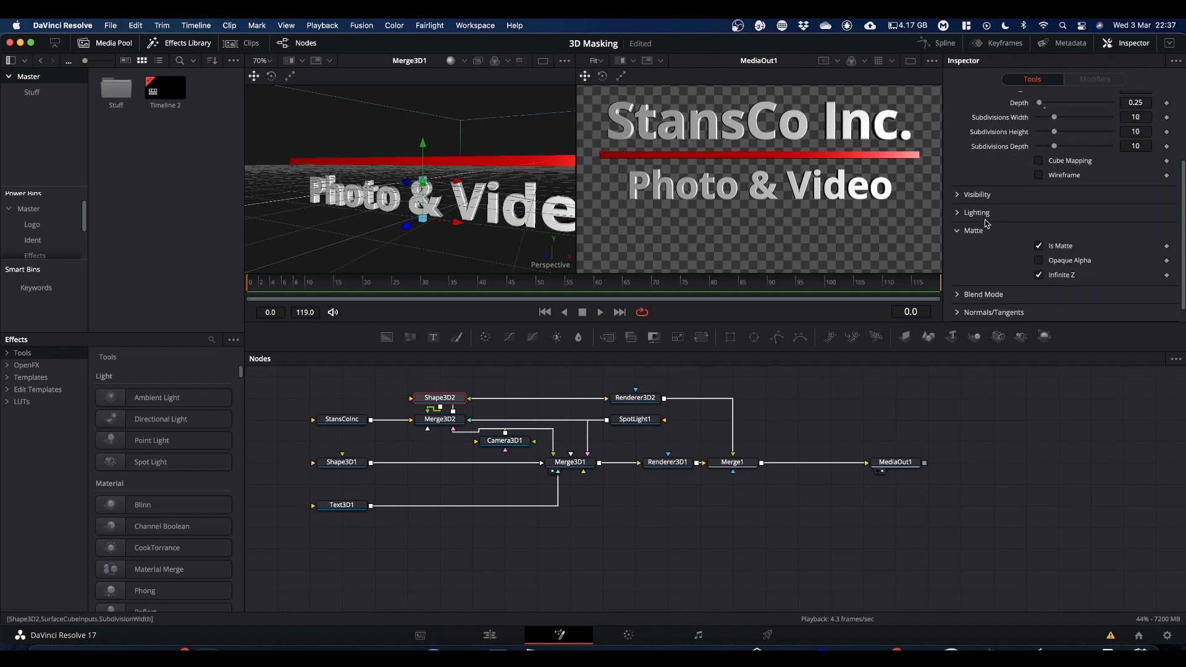
click(1039, 247)
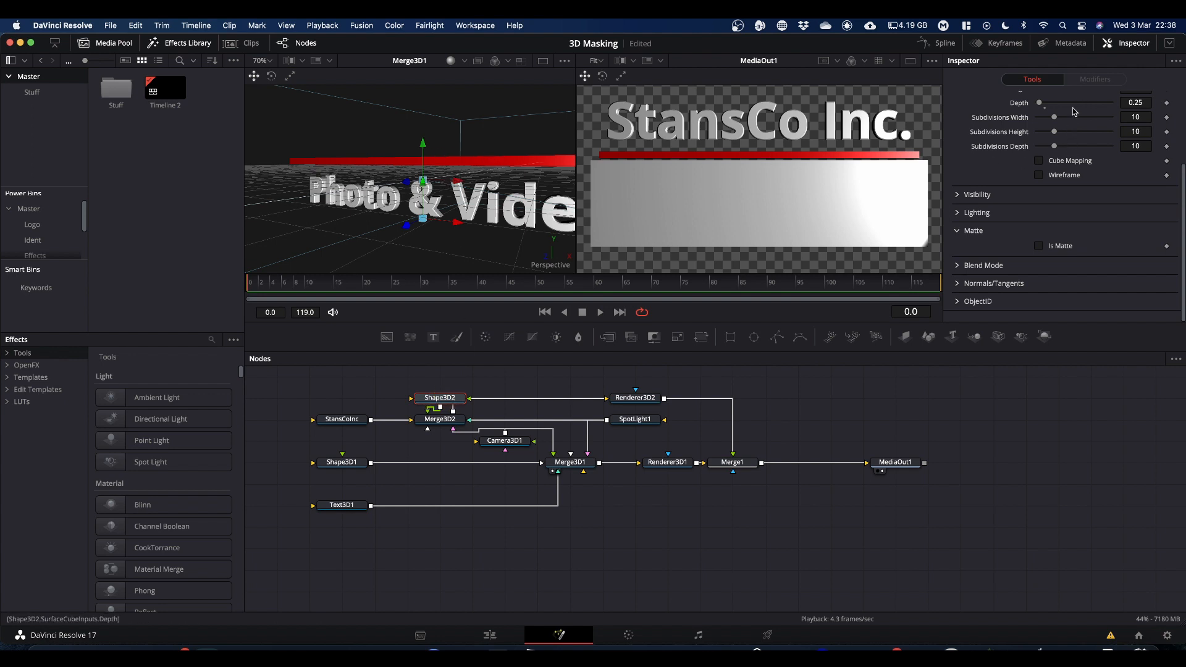
scroll(1075, 113, up, 3)
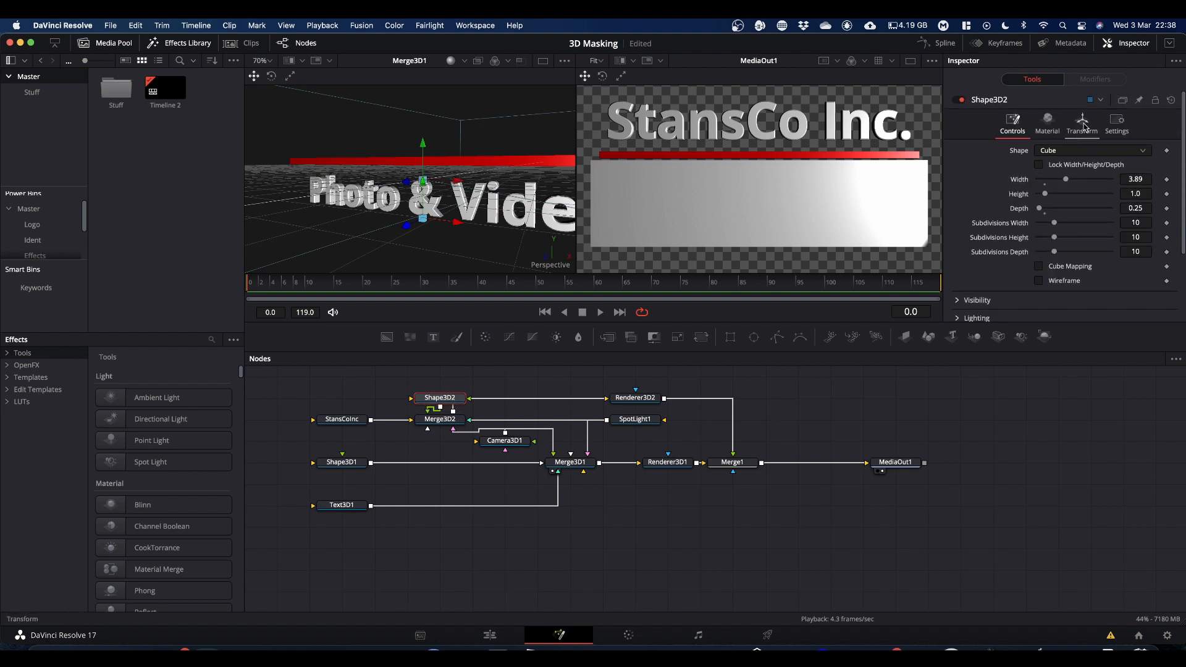
Raise the Shape3D2 cube to Y -0.253 and turn its Is Matte option back on
click(1082, 122)
drag(1126, 177, 624, 173)
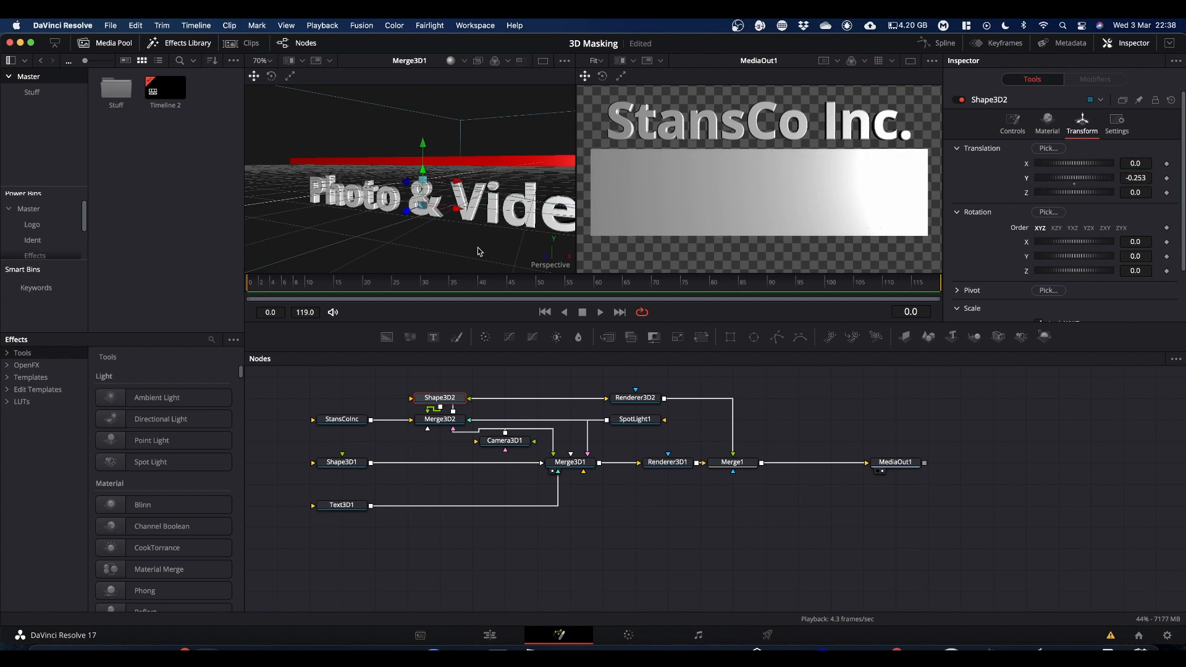
scroll(982, 306, down, 2)
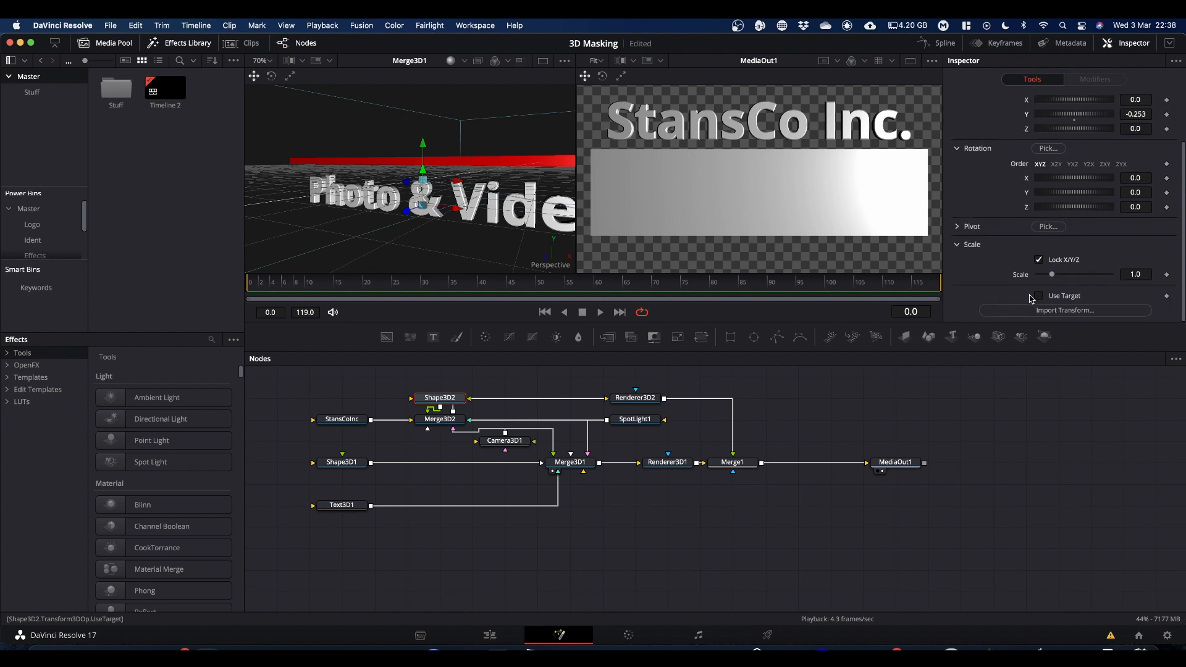
scroll(982, 273, up, 2)
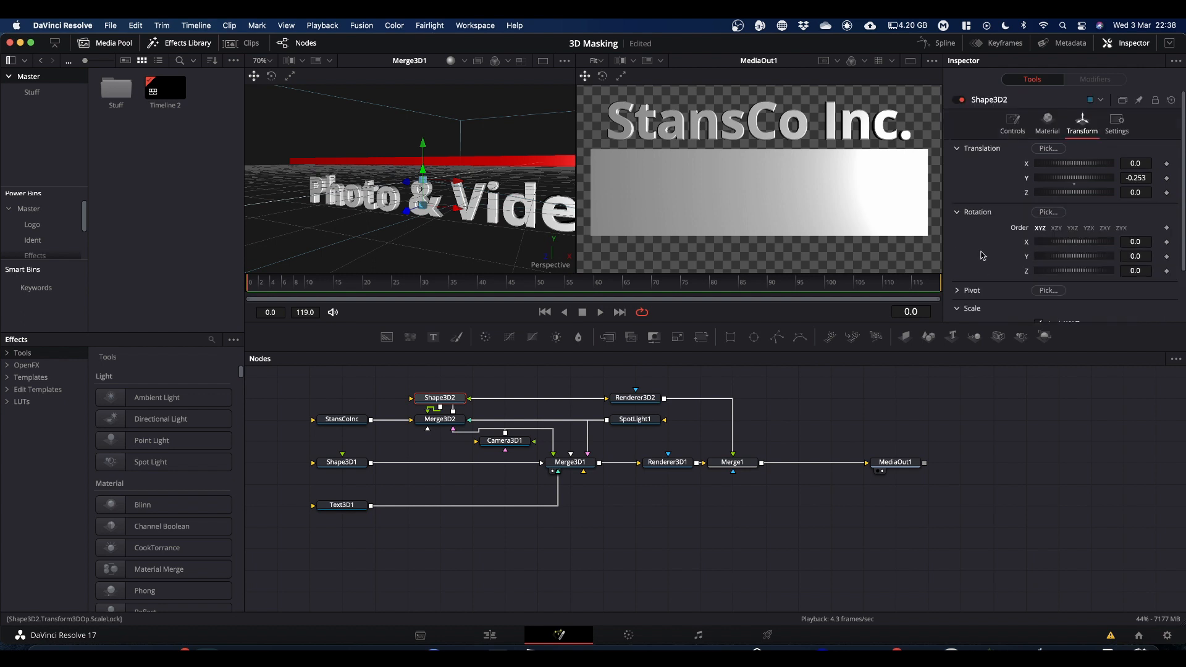
click(1007, 127)
scroll(1005, 186, down, 3)
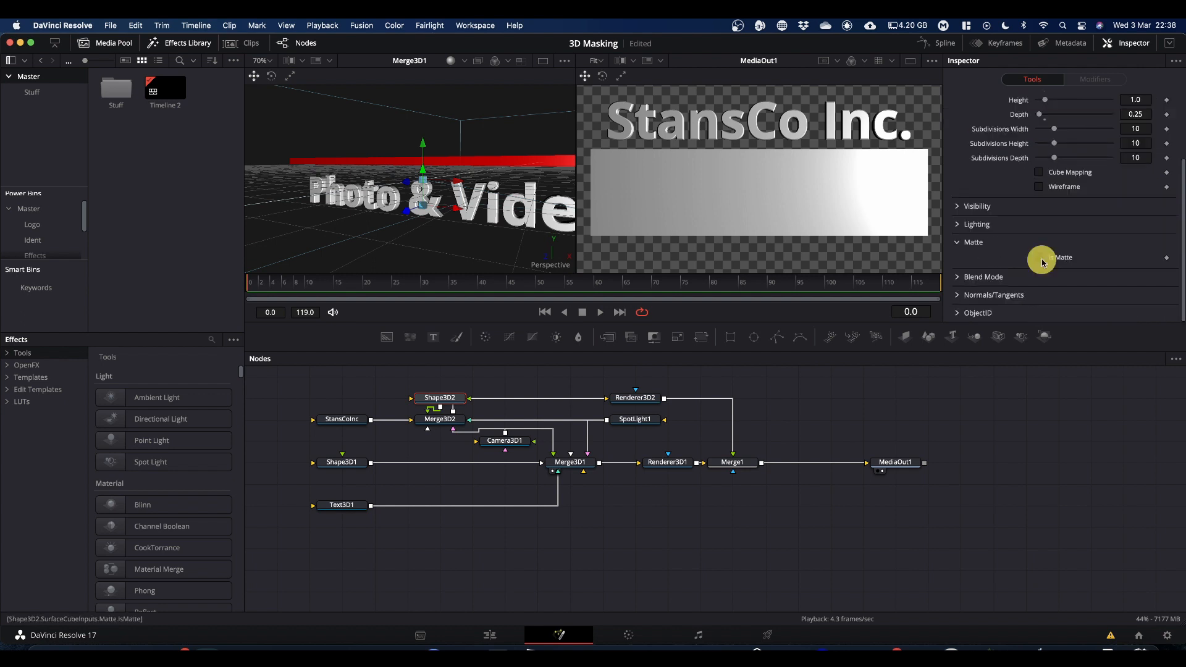
click(1038, 257)
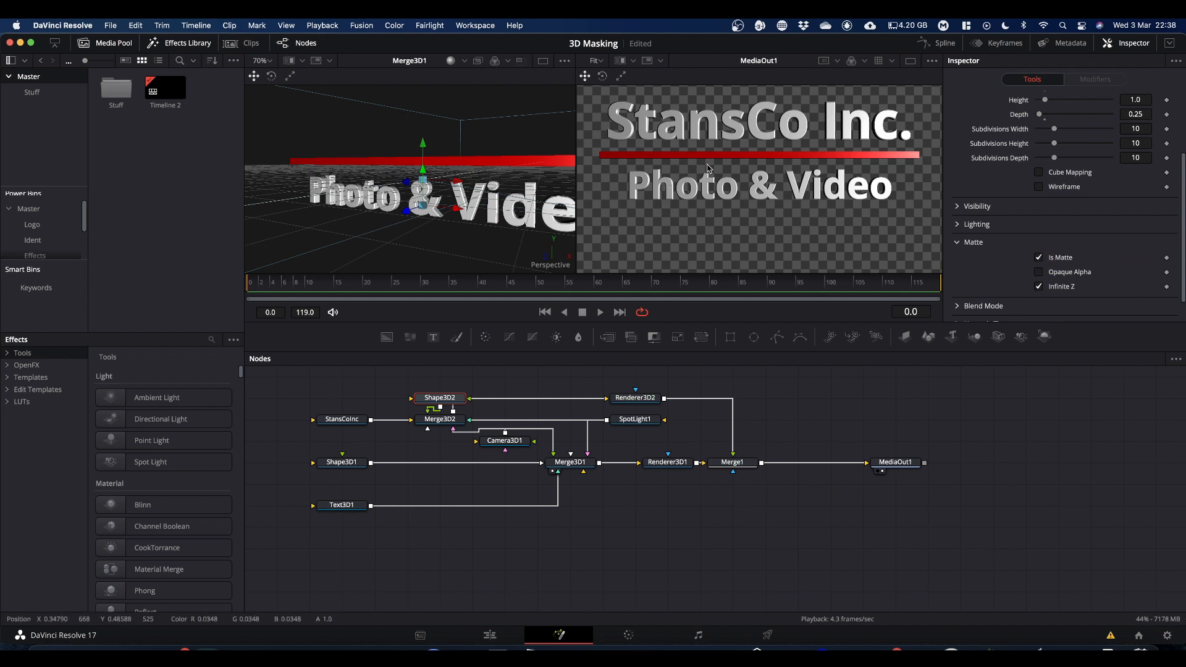
Show Merge3D2 in the 3D viewer, lower the StansCoInc text to Y 0.323972, and go to frame 24
click(344, 423)
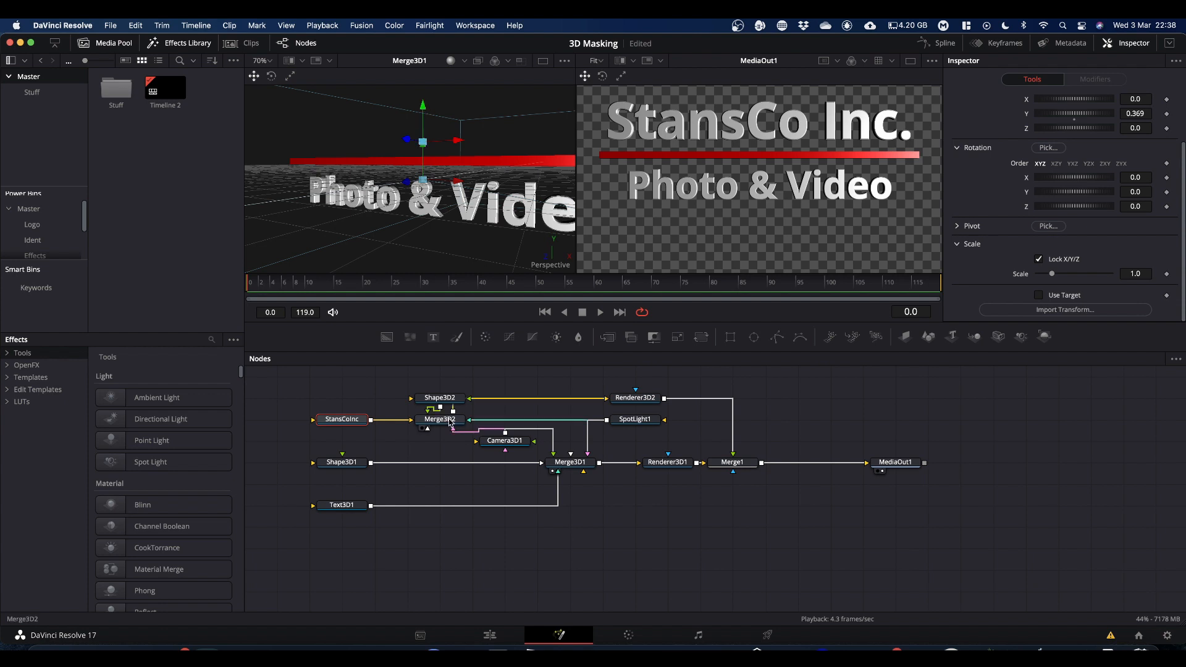
drag(451, 423, 457, 243)
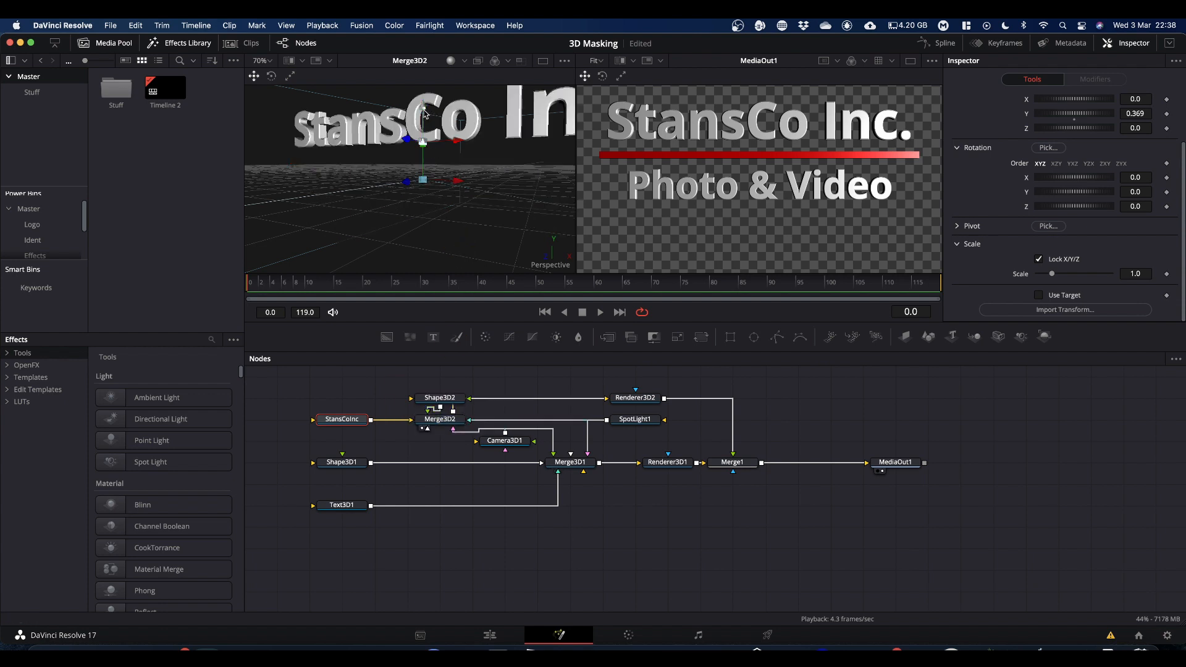
mouse_move(425, 111)
mouse_down()
mouse_move(425, 173)
mouse_move(424, 115)
mouse_up()
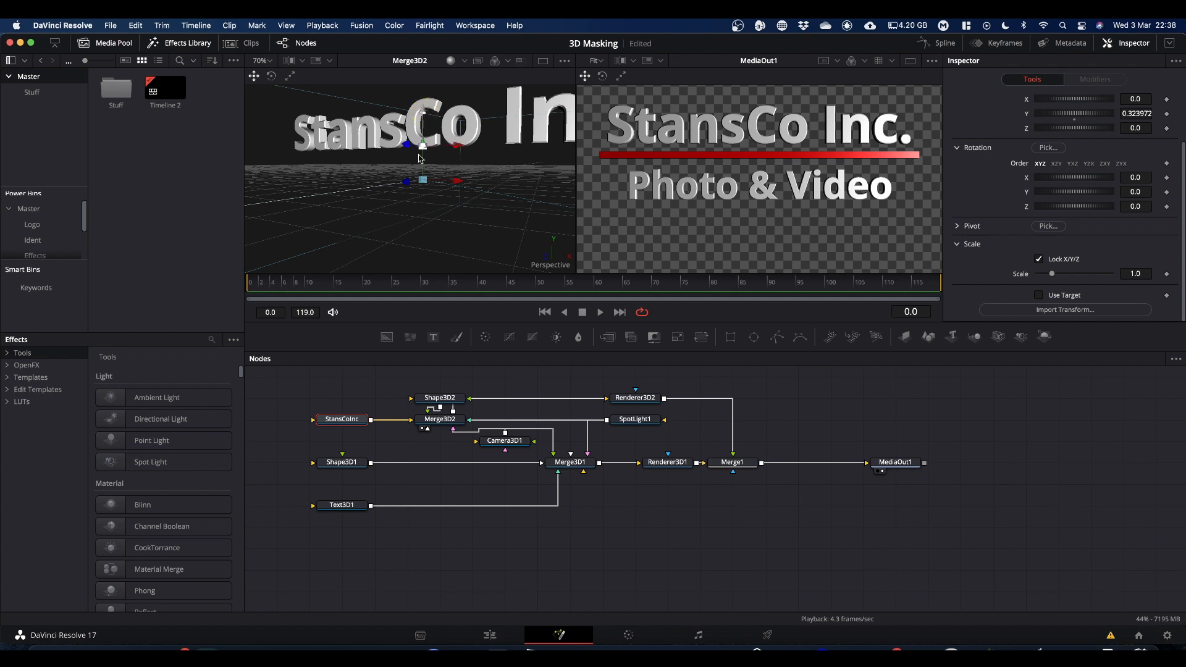
drag(344, 288, 386, 288)
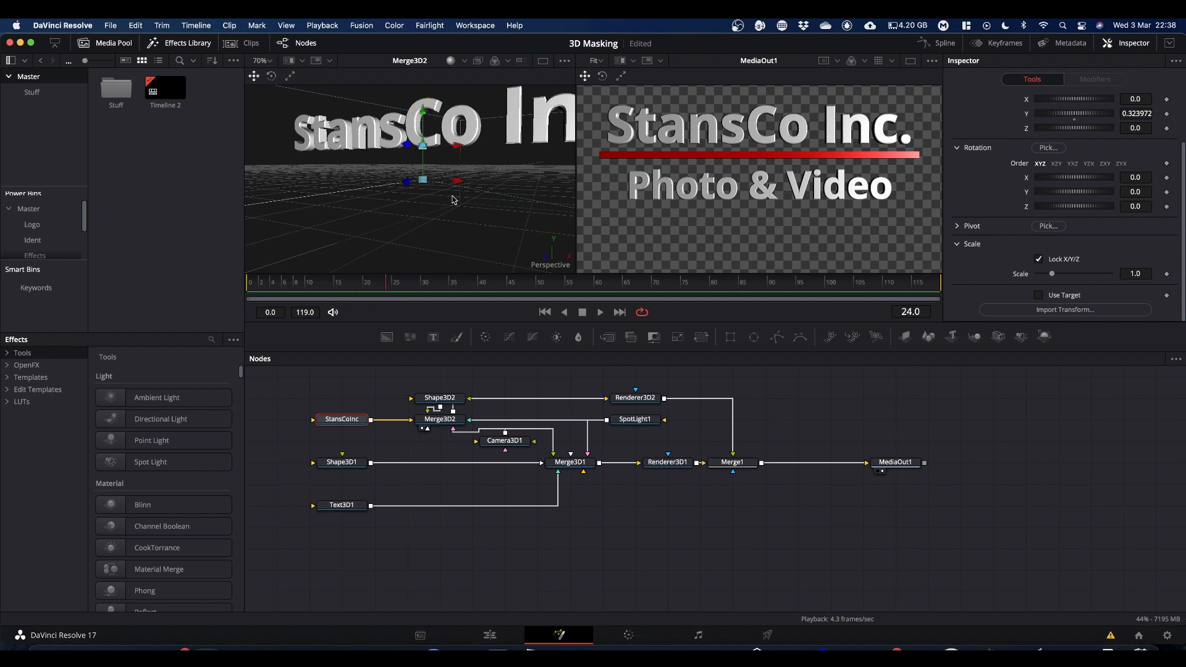
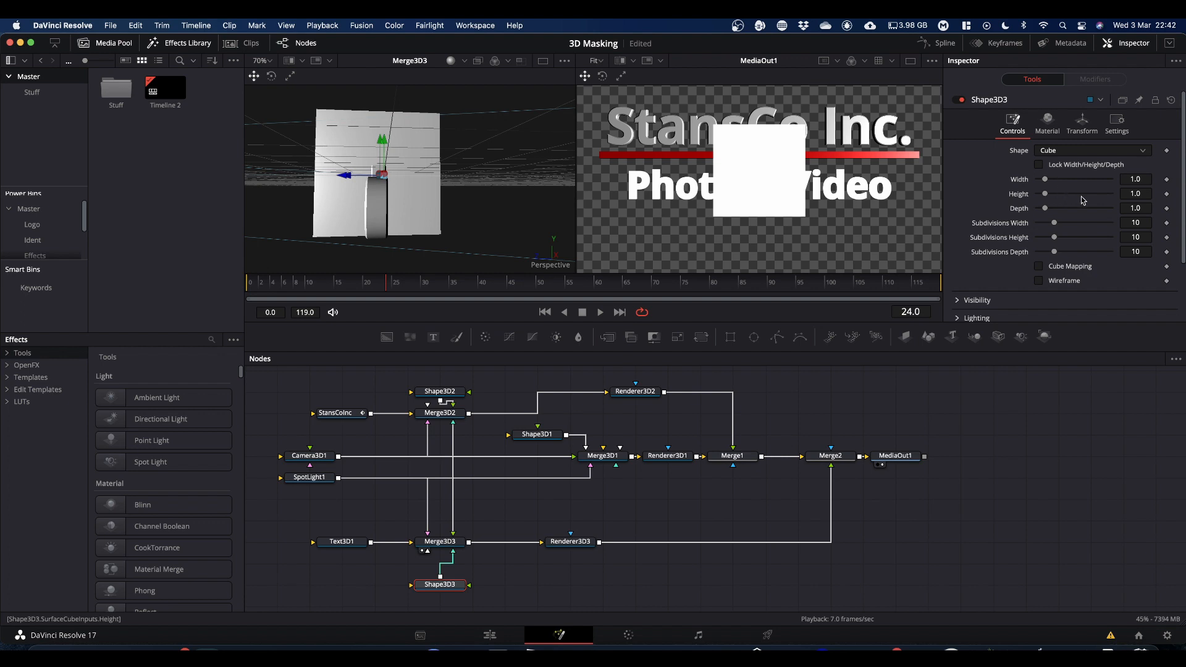
Set the Shape3D3 cube's depth to 0.18 and raise it to Y 0.612
drag(1140, 205, 1037, 216)
key(alt)
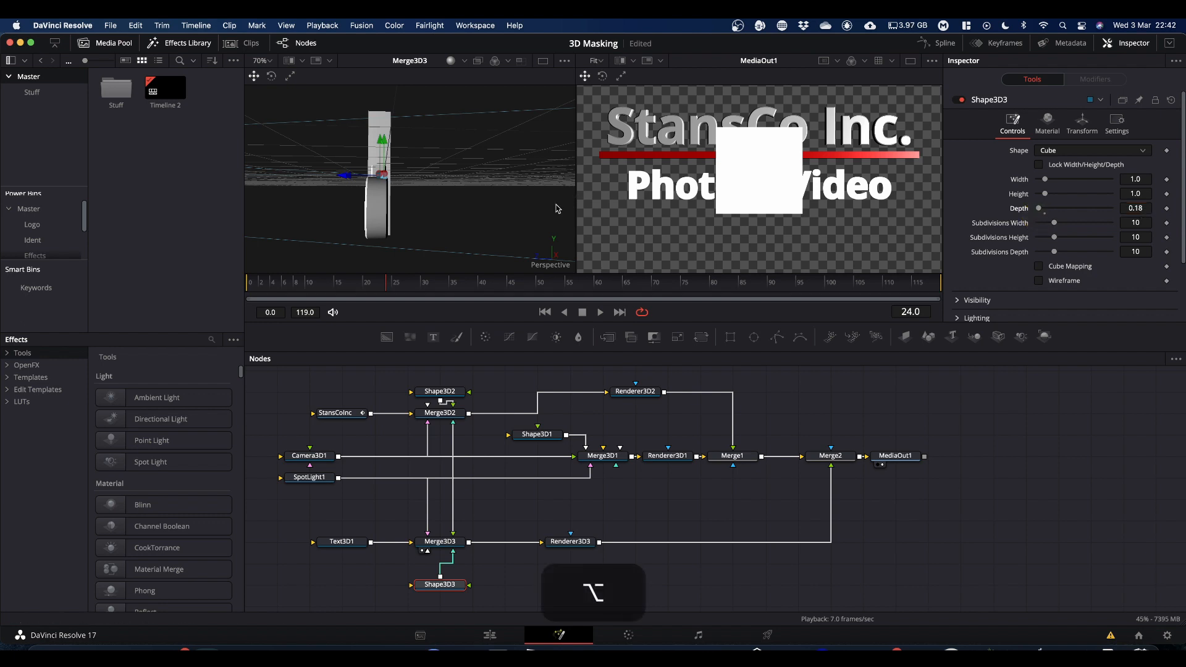
drag(451, 224, 501, 231)
key(alt)
click(1081, 124)
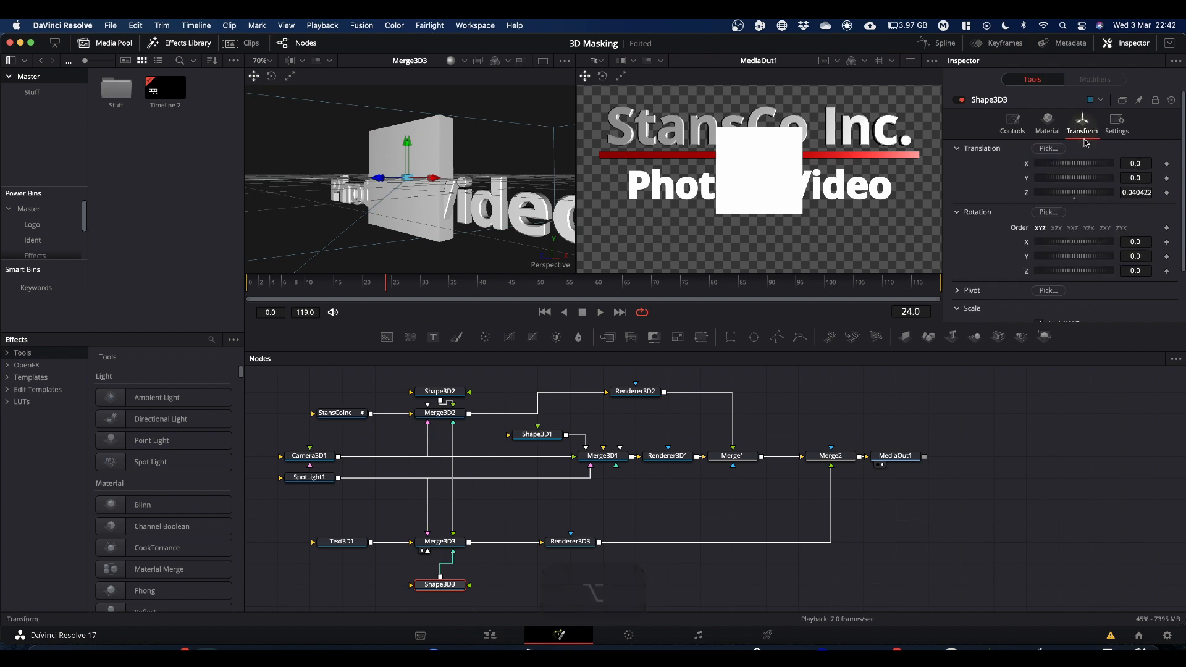
drag(1140, 178, 913, 179)
Enable lighting and shadows on Renderer3D3
click(568, 541)
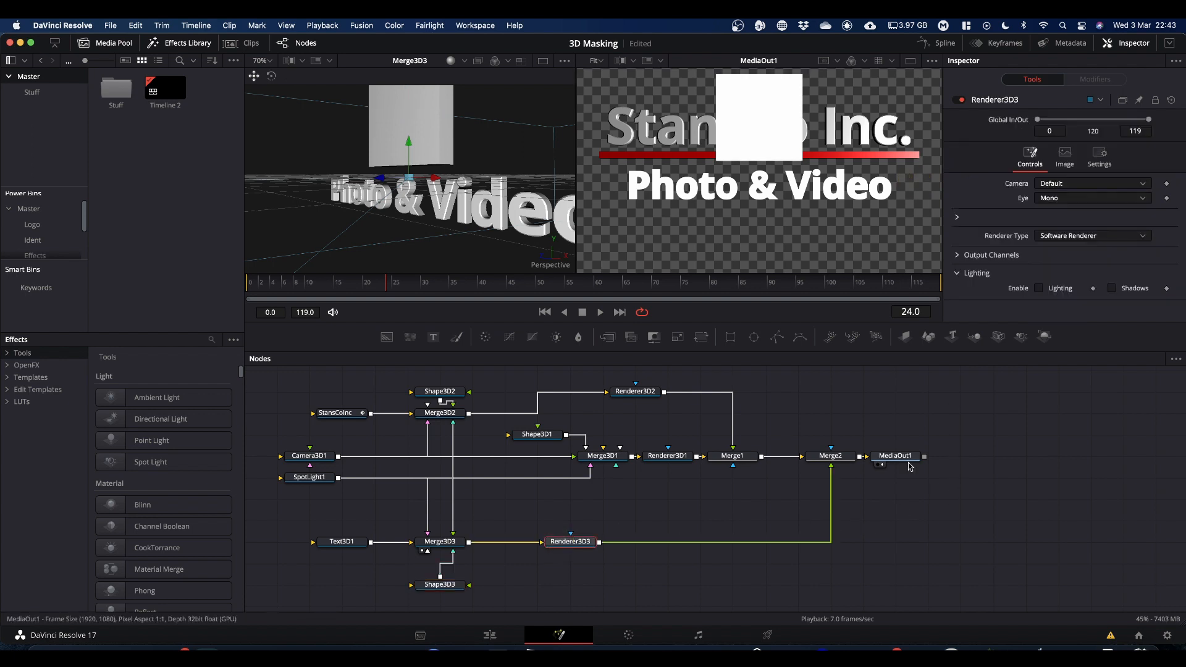
click(1044, 290)
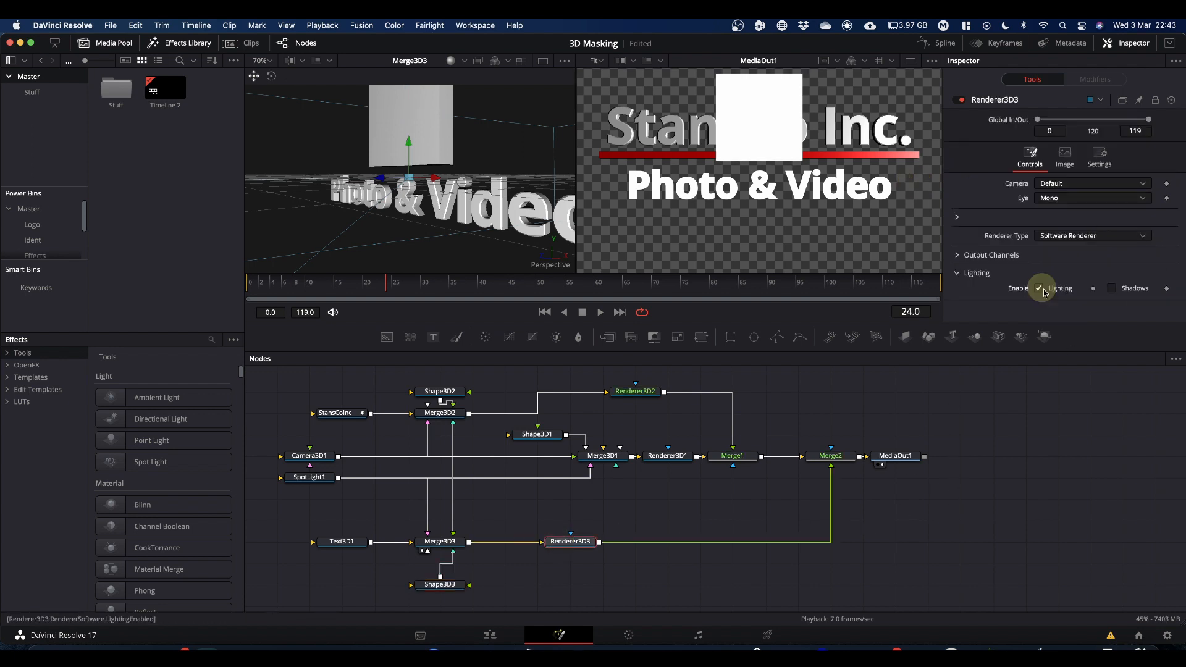
click(1112, 289)
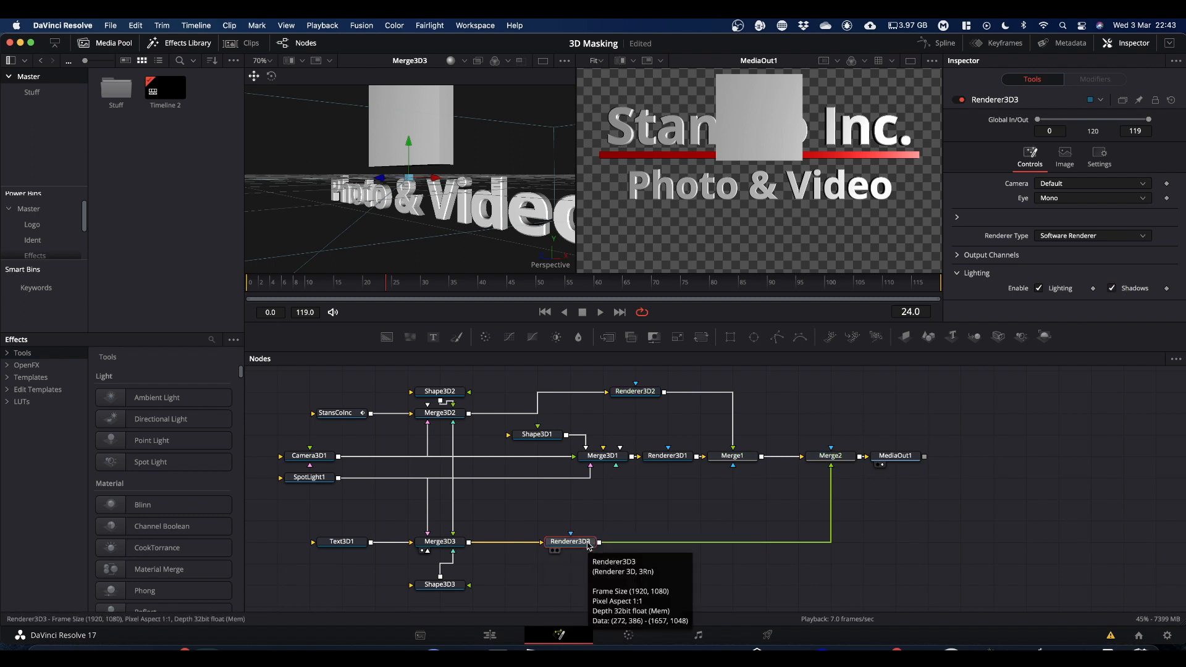
Widen the Shape3D3 cube to 3.46 and turn on Is Matte for it
click(440, 584)
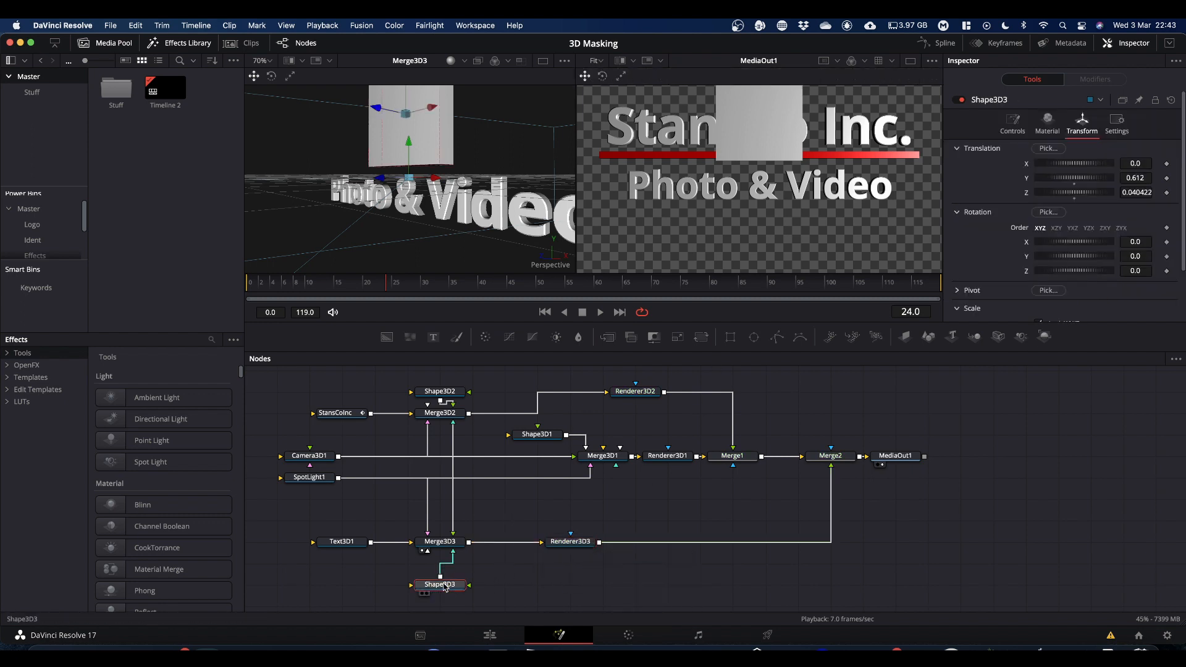
click(1012, 124)
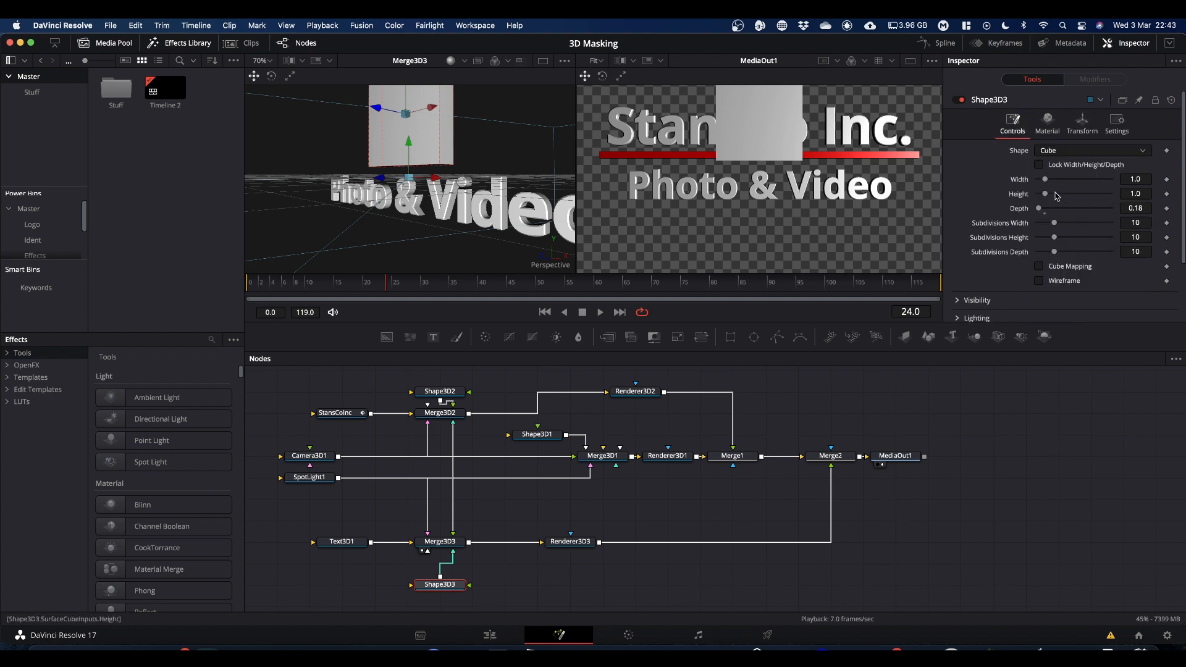
drag(1047, 182, 1064, 185)
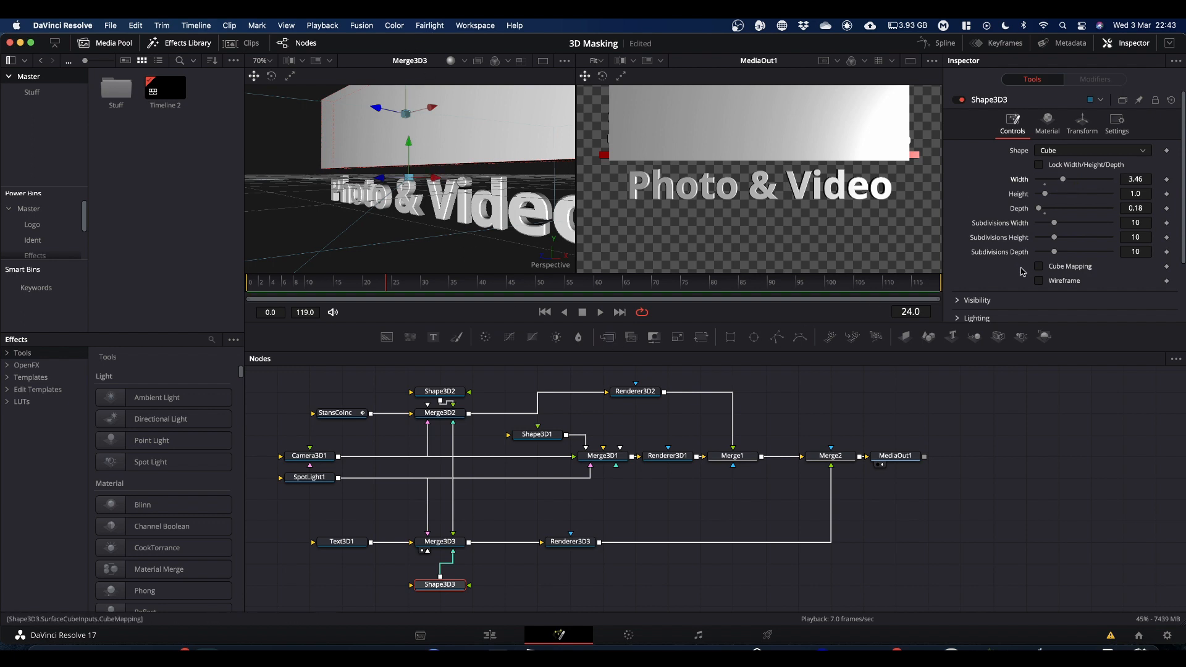
scroll(1013, 273, down, 3)
click(958, 259)
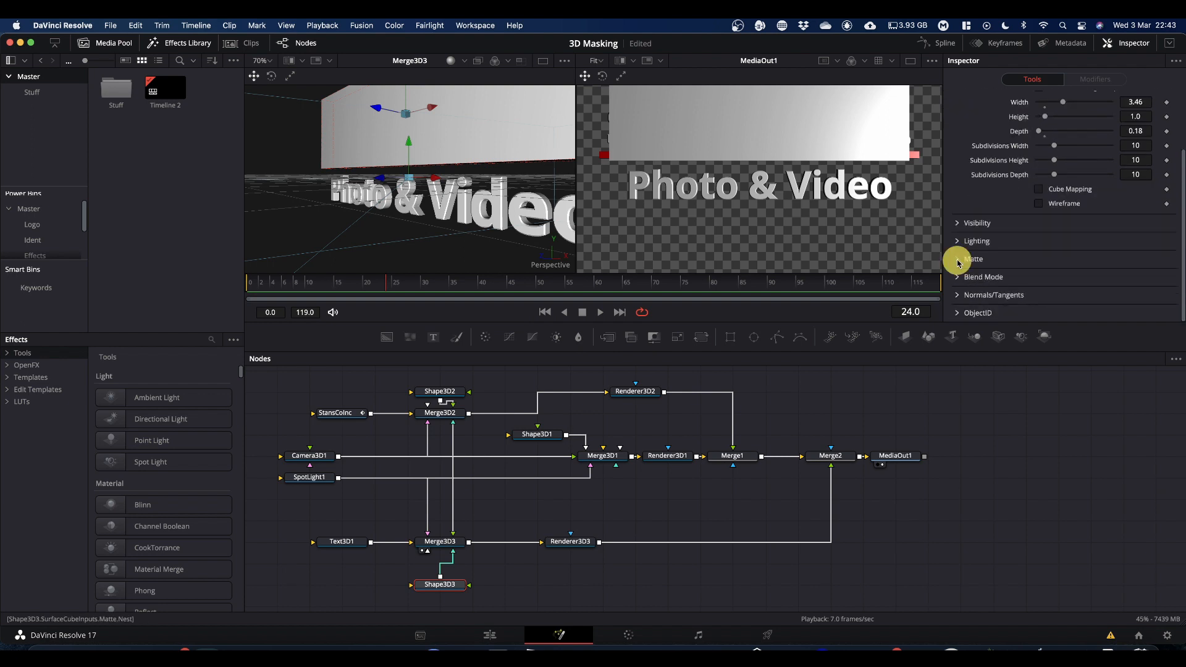
click(1041, 278)
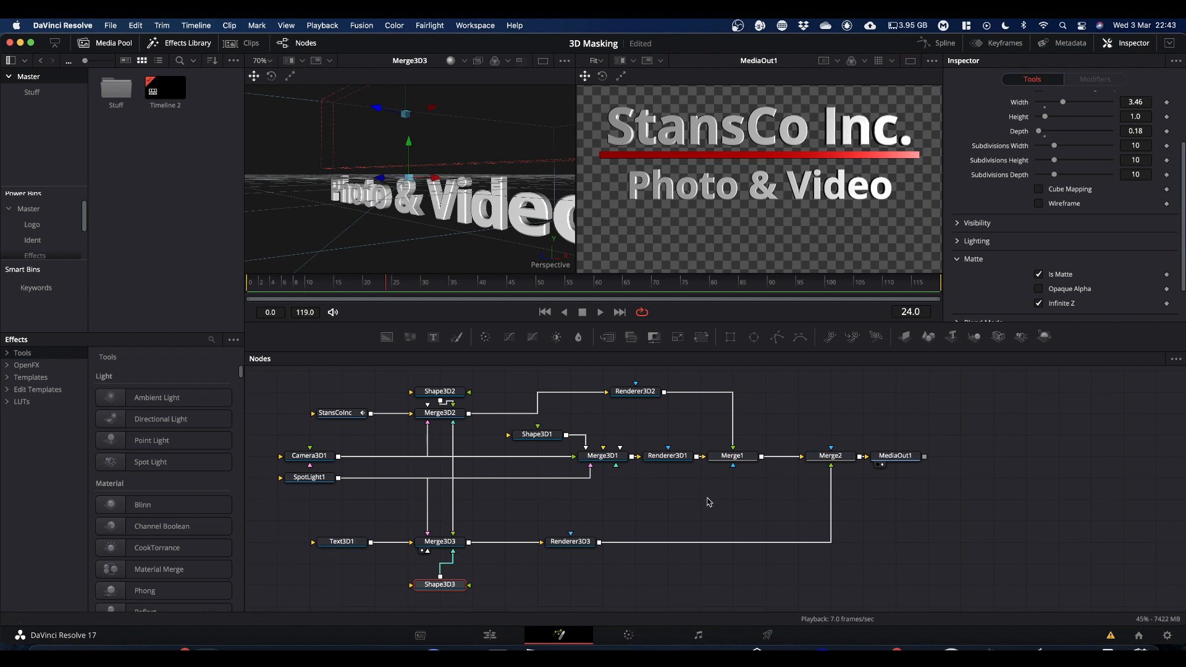
At frame 48, set Text3D1's Y translation to -0.266 and keyframe it
click(349, 545)
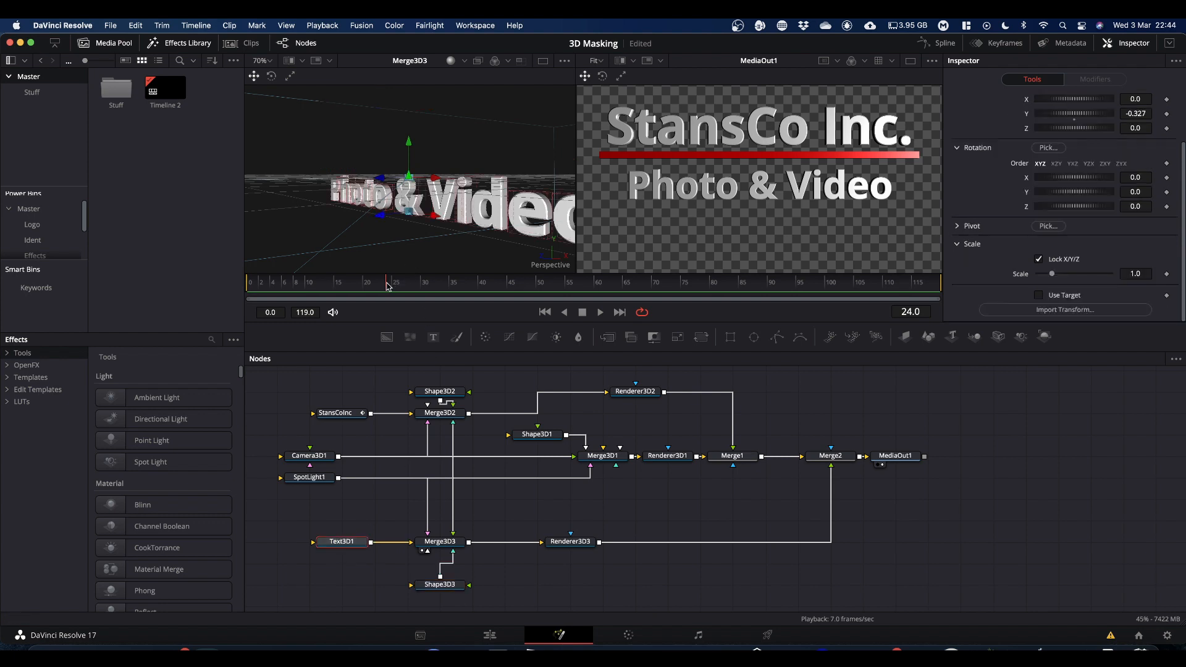
drag(387, 285, 533, 316)
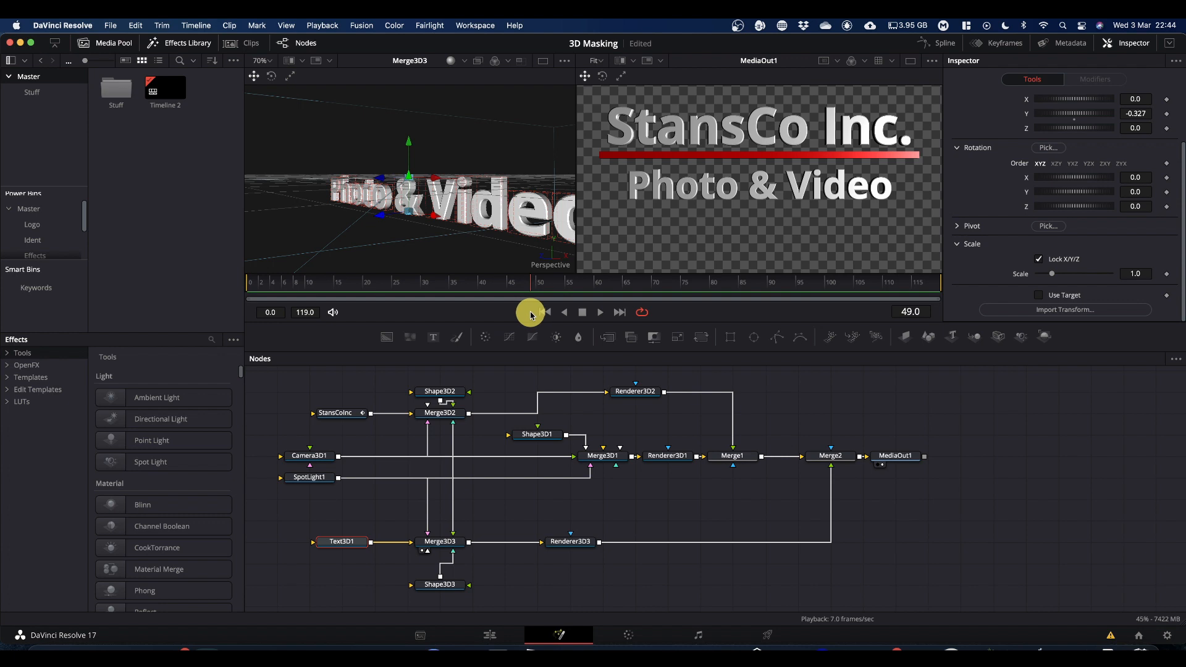
drag(528, 315, 528, 315)
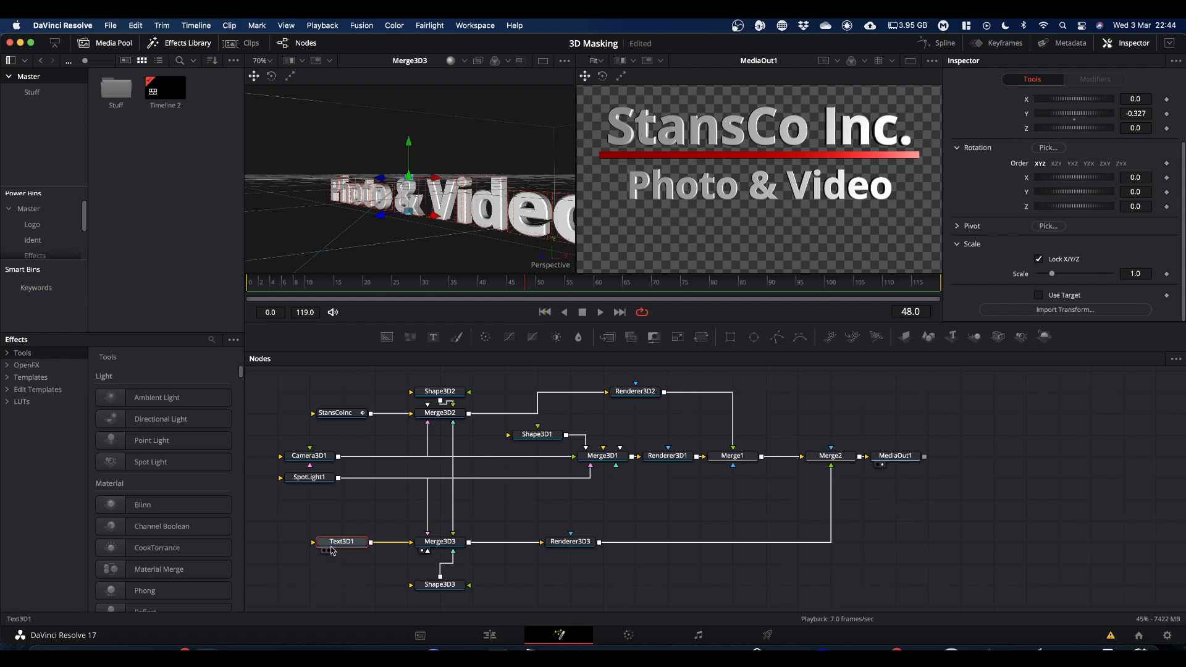
click(333, 545)
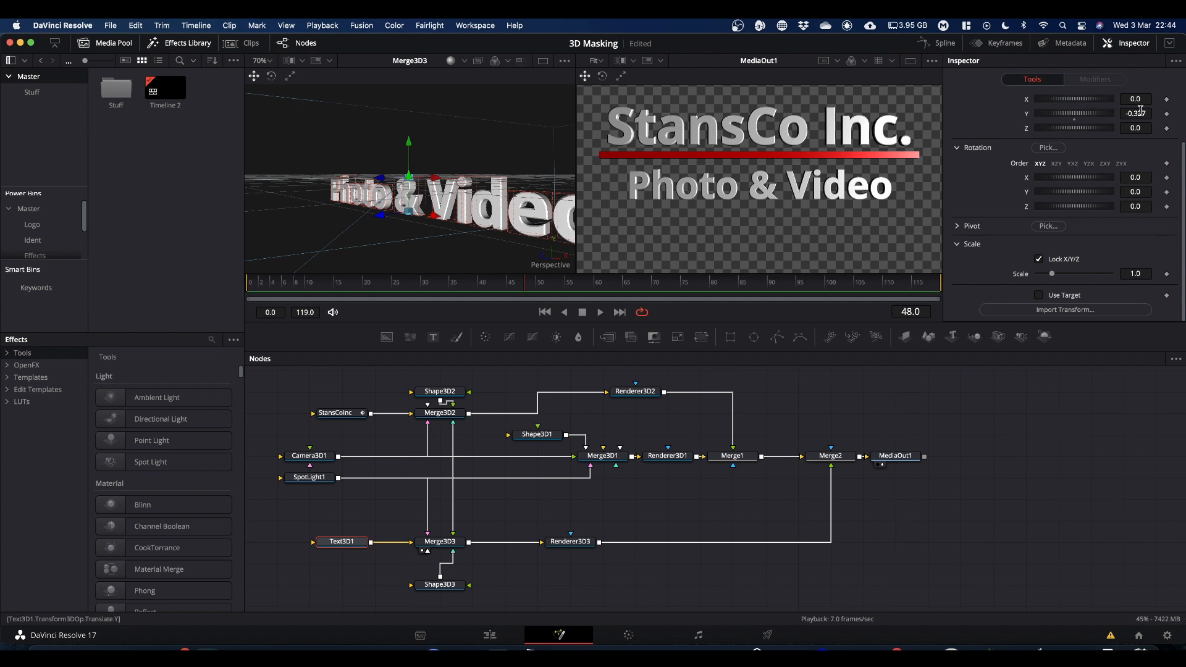
drag(1137, 114, 587, 115)
click(1166, 114)
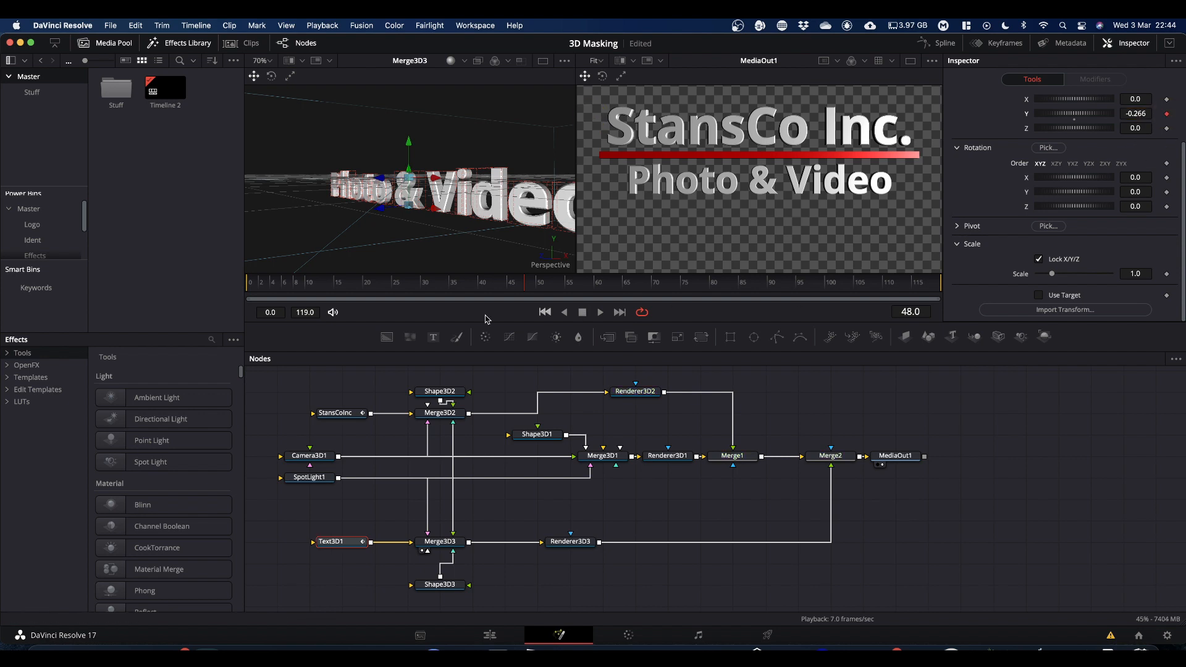
At frame 24, keyframe Text3D1's Y translation at 0.147 to hide "Photo & Video" behind the matte
drag(526, 291, 389, 307)
key(super+z)
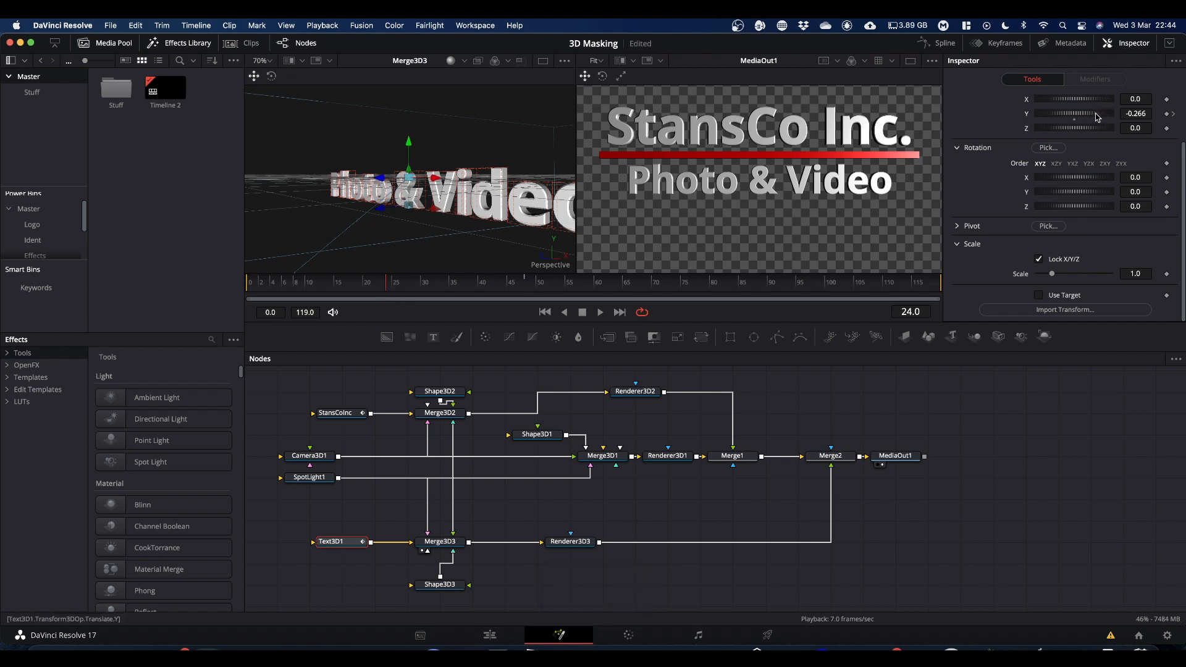
drag(1137, 114, 791, 105)
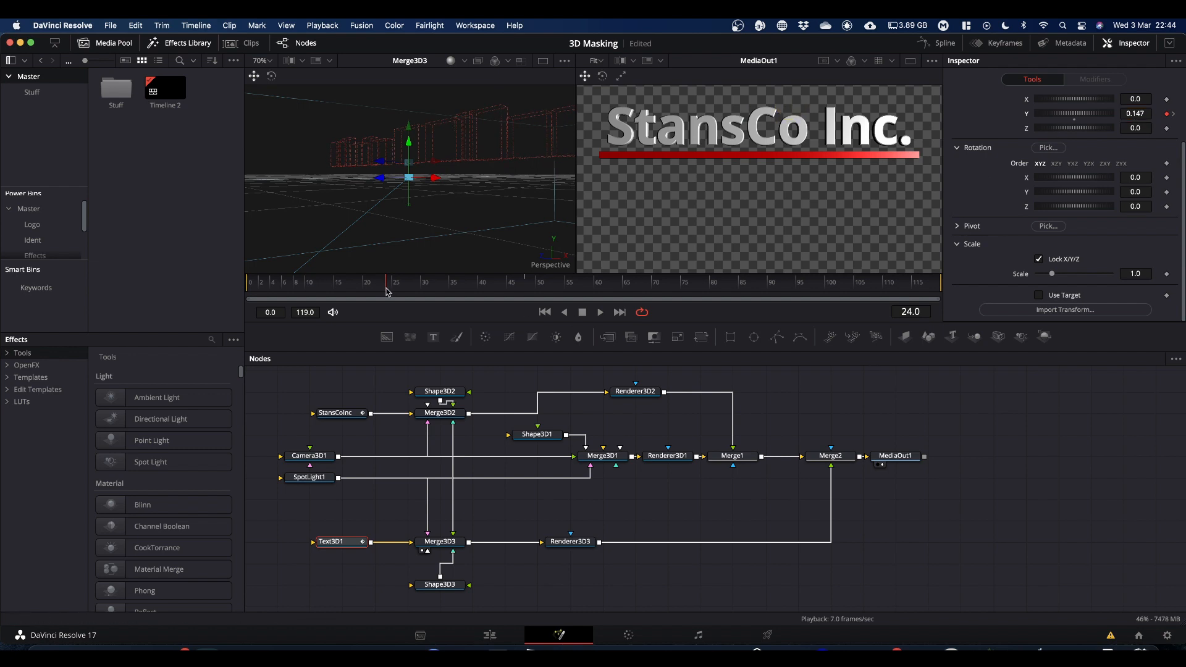
Keyframe Text3D1's Y translation at -0.266 on frame 72 and at 0.169 on frame 96
drag(385, 291, 666, 318)
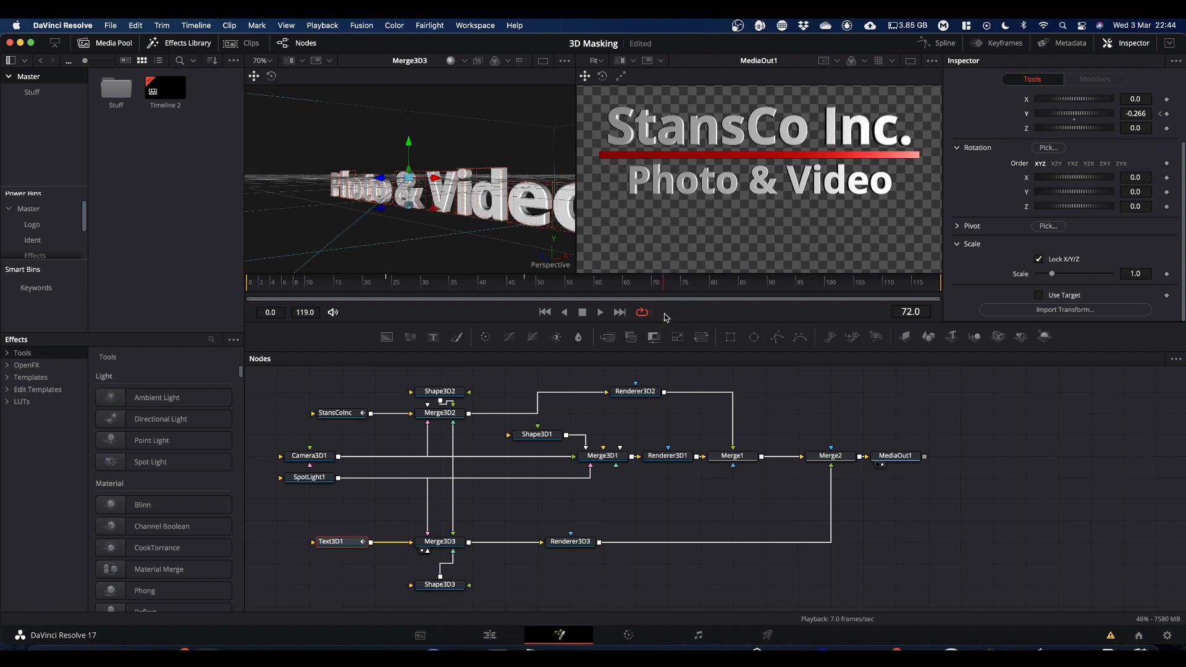
click(1166, 114)
drag(749, 287, 806, 304)
drag(1076, 118, 1085, 117)
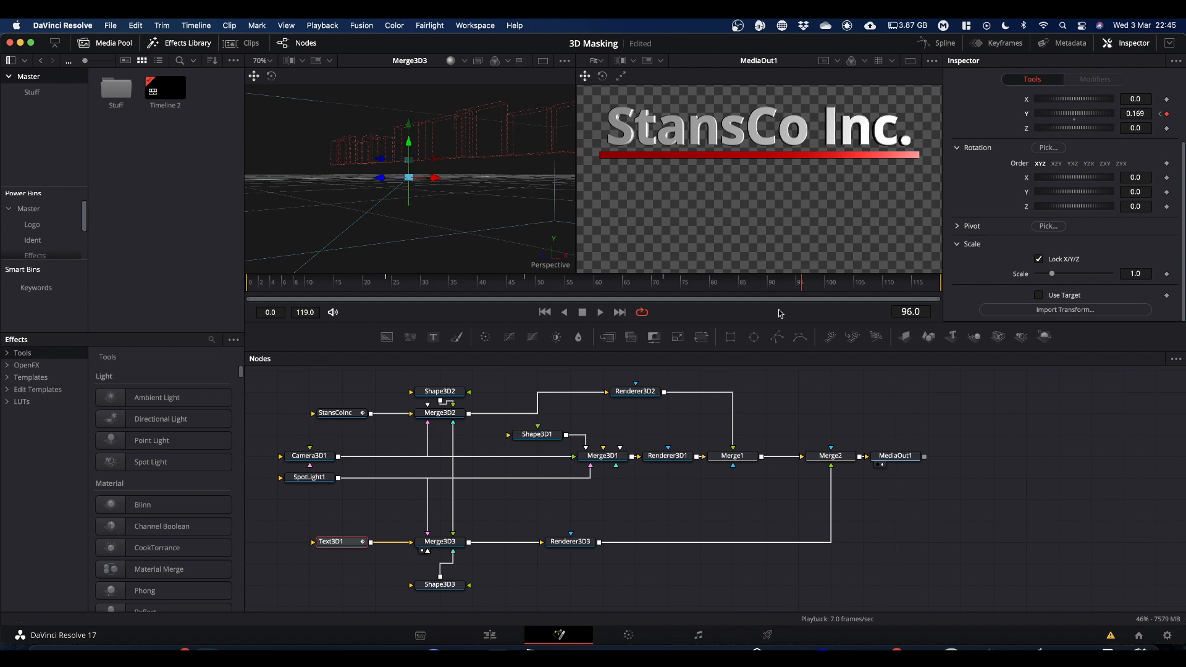
Preview the text reveal animation from frame 0 and return to the first frame
drag(804, 285, 201, 322)
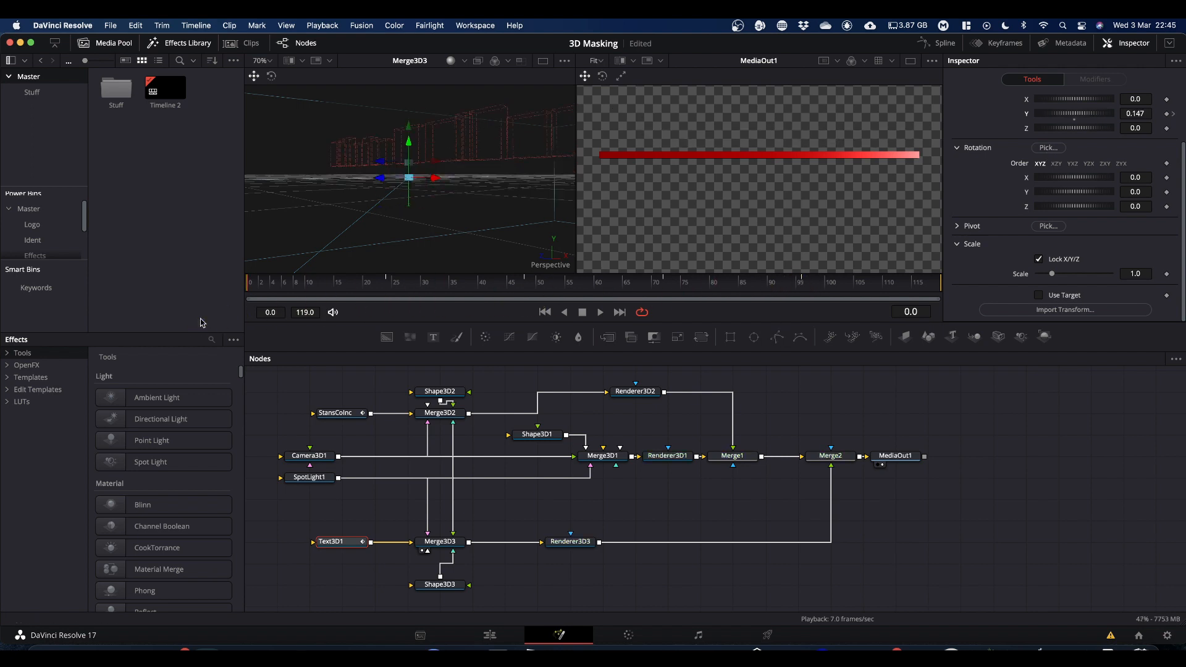
key(space)
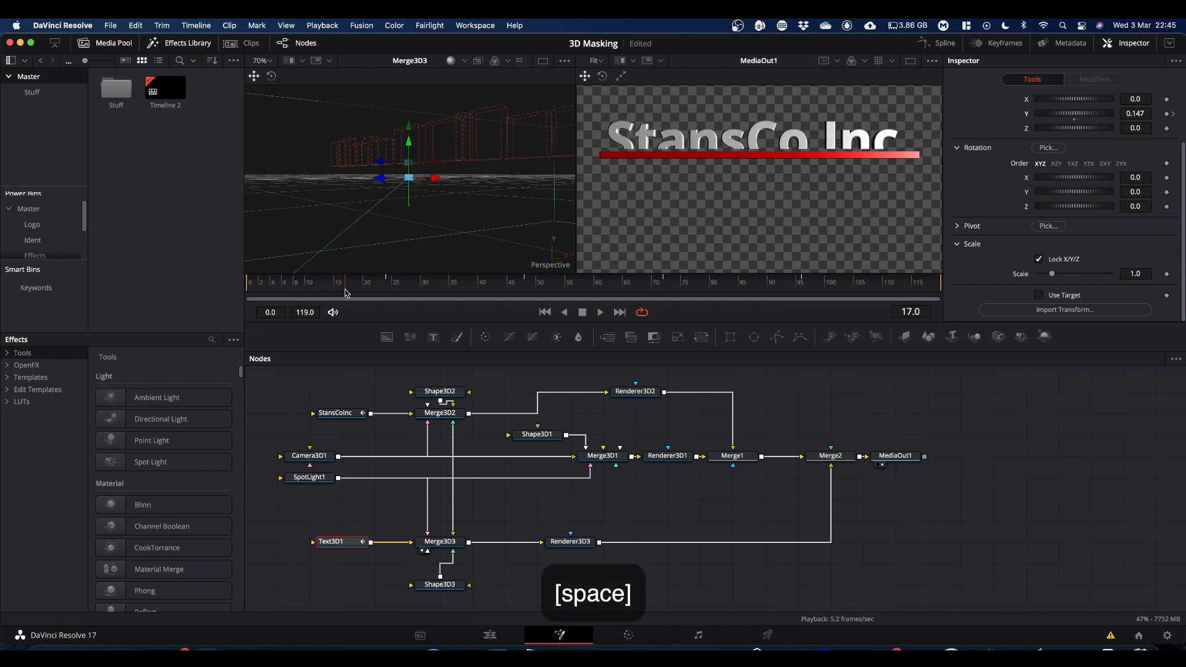
drag(348, 290, 230, 311)
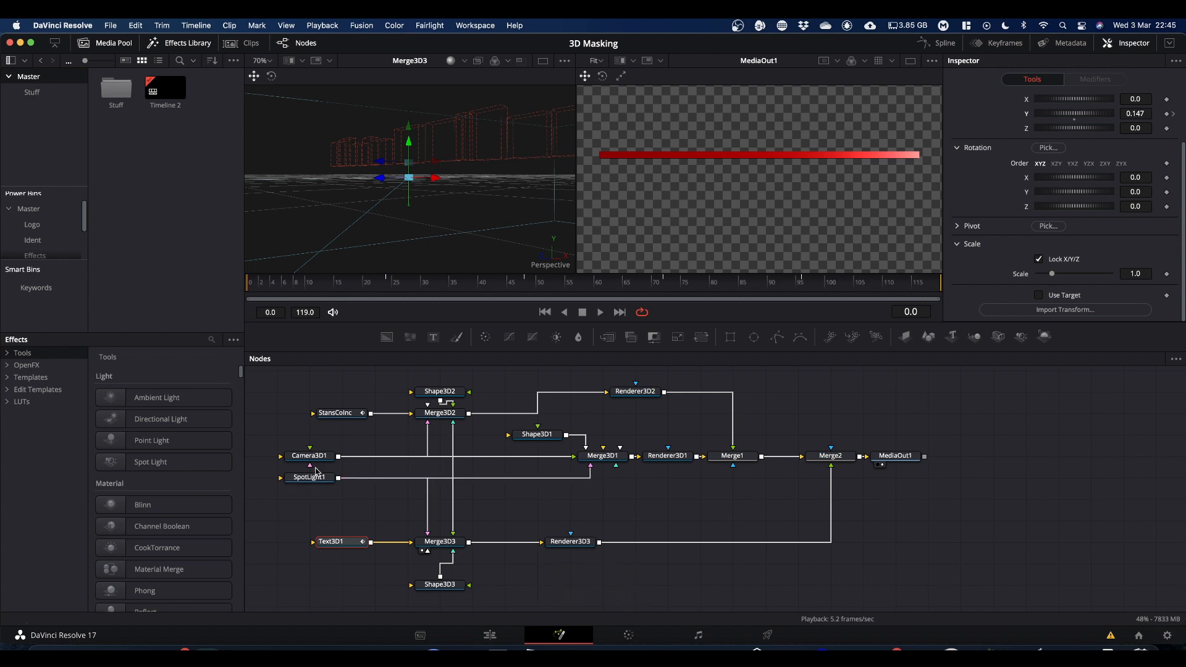
Keyframe Shape3D1's width at 3.7 on frame 24 and 0.0 on frame 0, and preview the divider growing
click(545, 439)
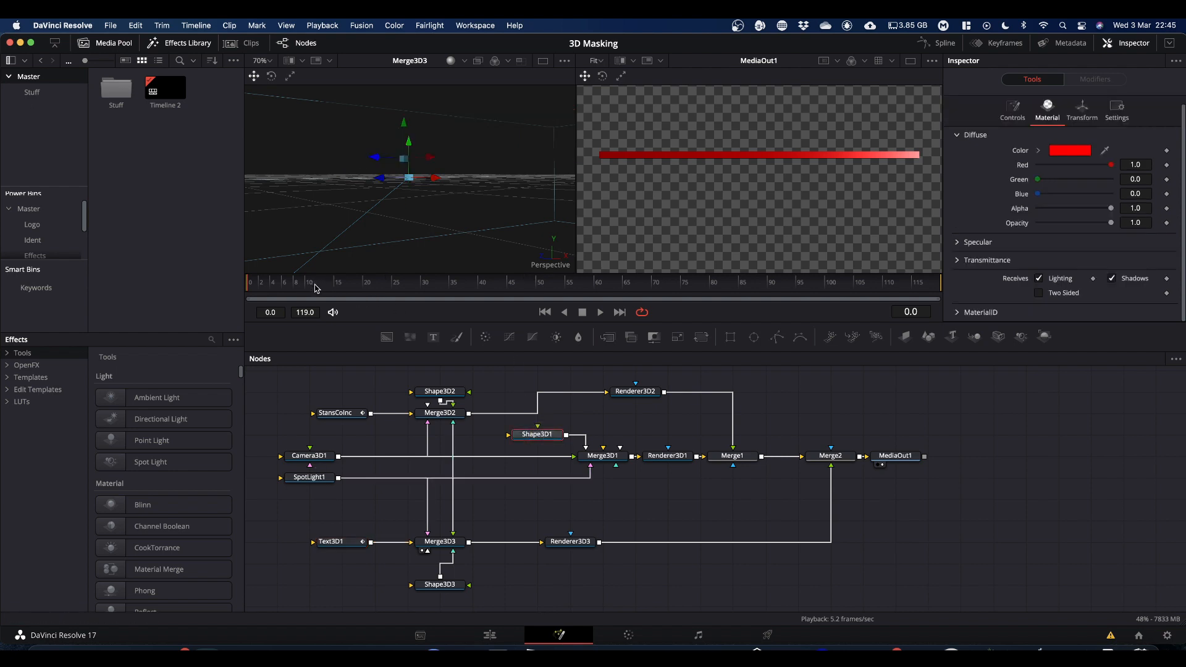
drag(330, 291, 387, 299)
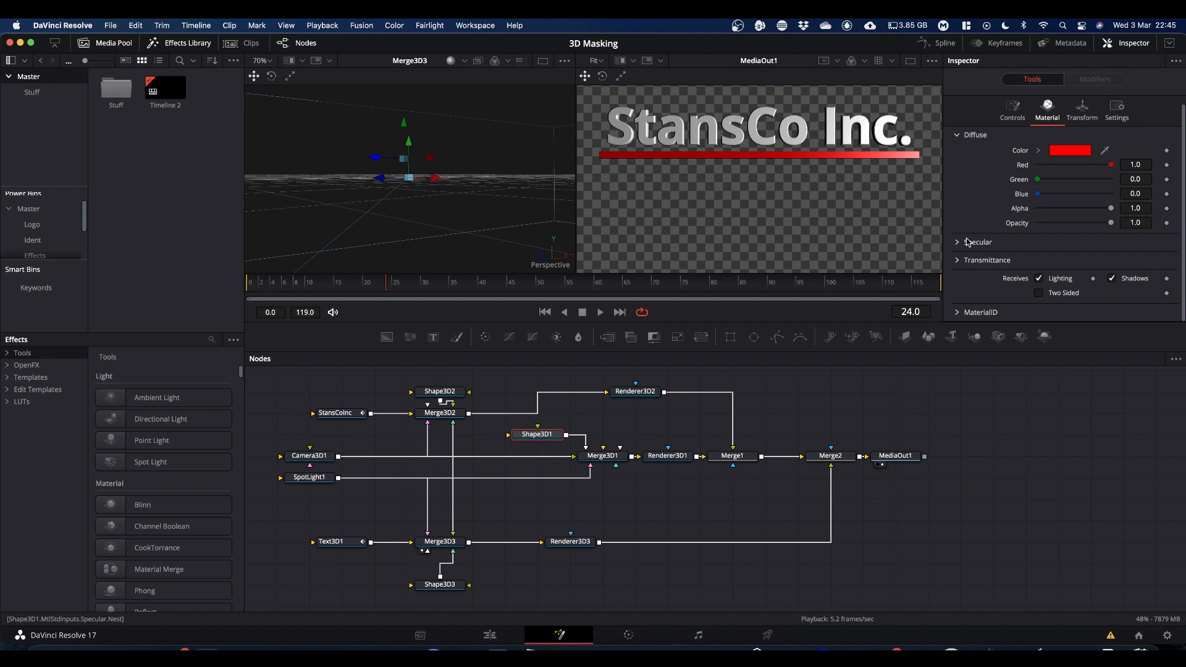
click(1017, 112)
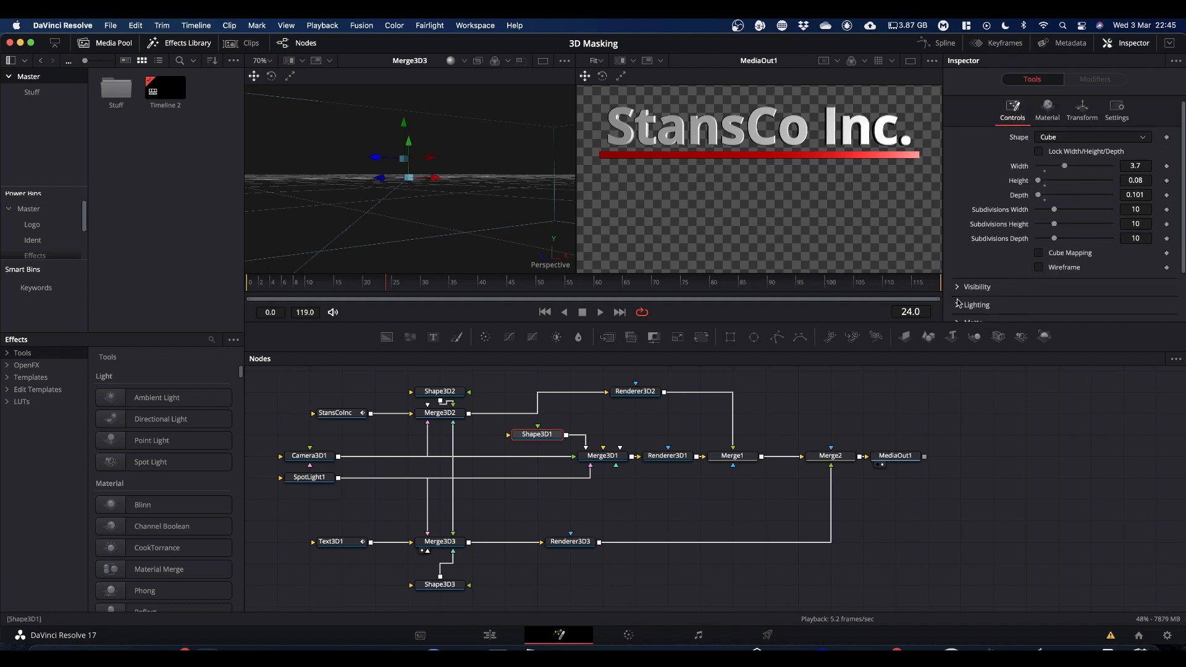
click(1167, 167)
drag(386, 292, 158, 296)
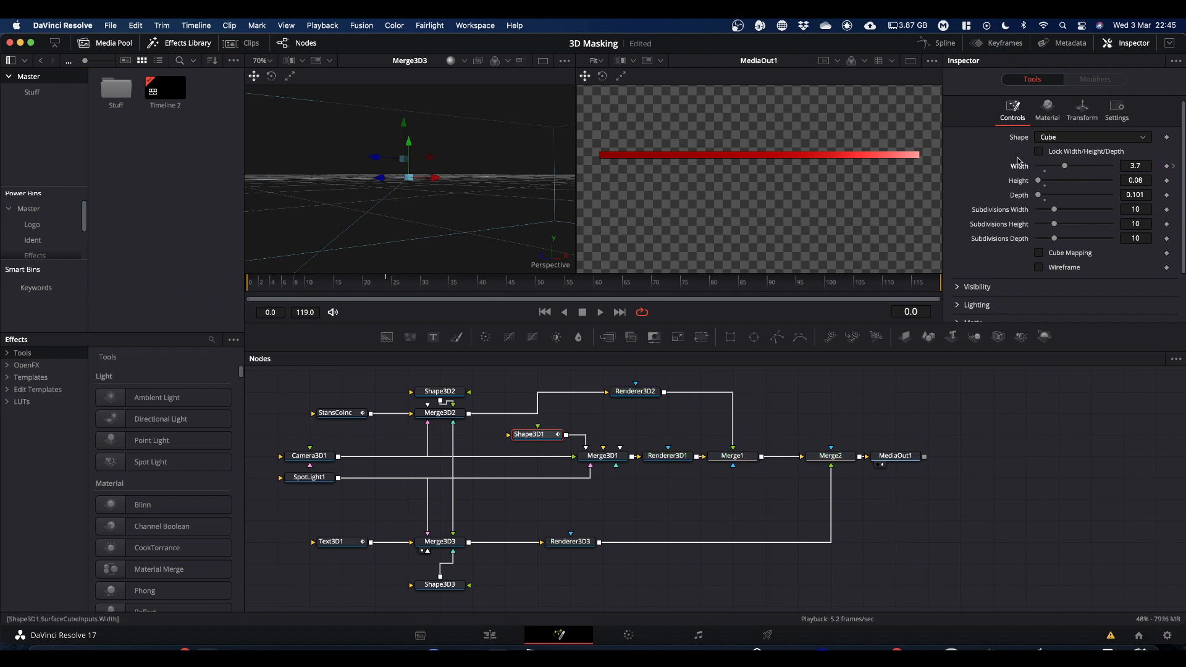
drag(1065, 167, 963, 167)
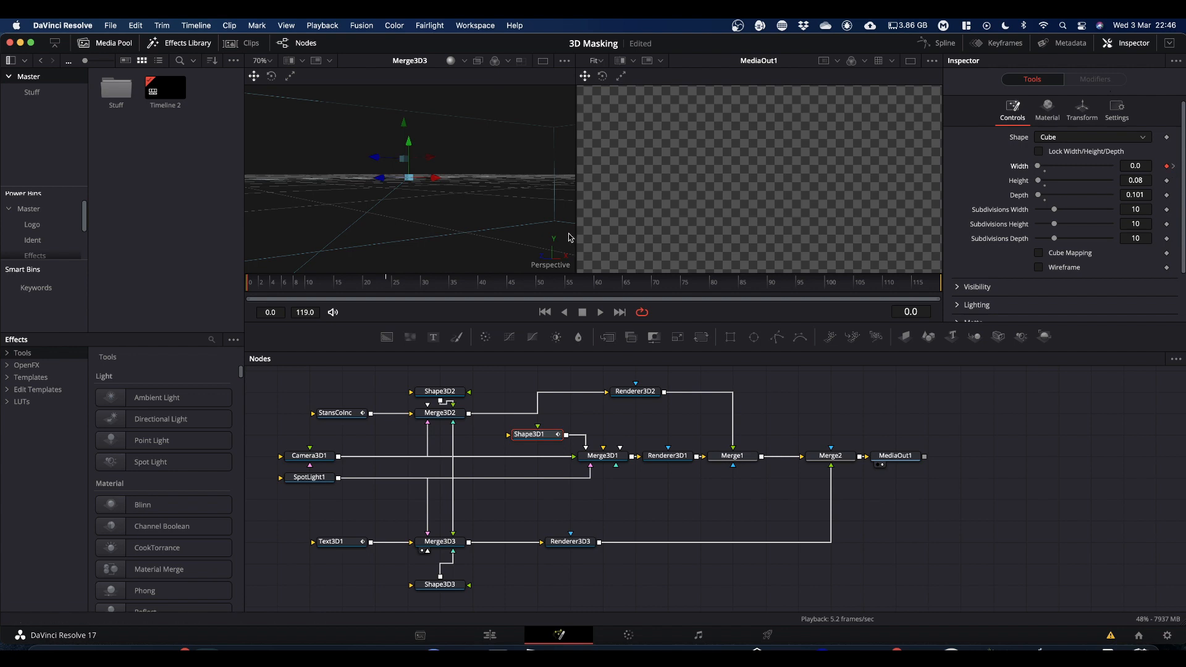
key(space)
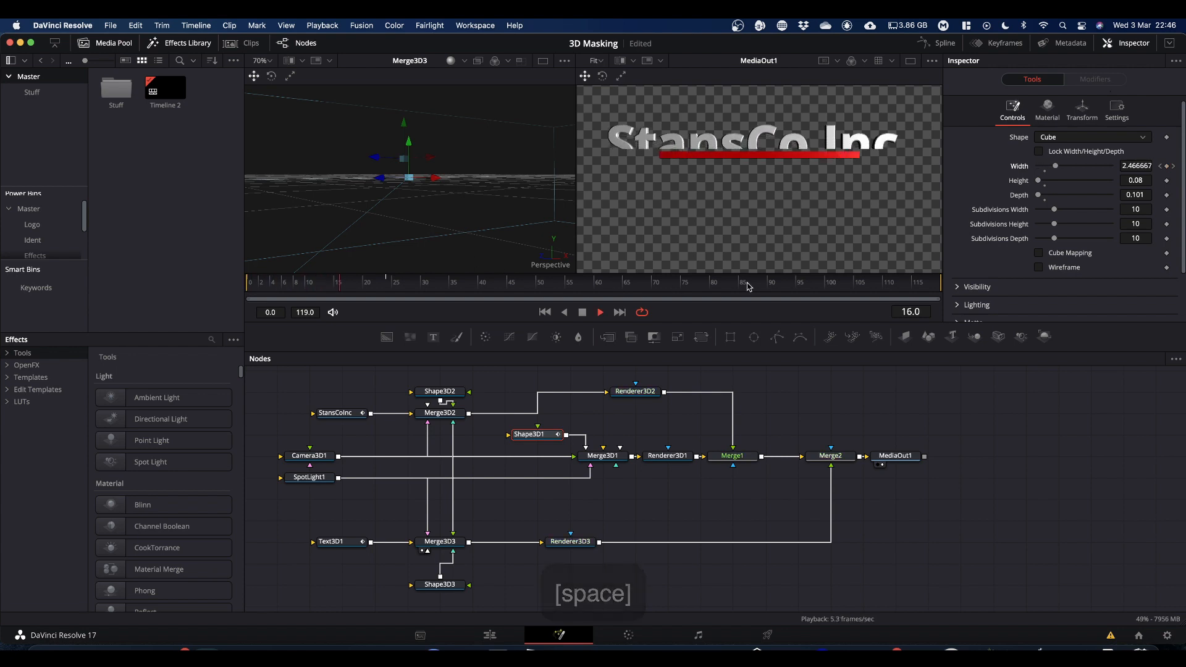
key(space)
Keyframe Shape3D1's width at 3.7 on frame 96 and 0.0 on frame 119, and play back the animation
drag(748, 284, 803, 302)
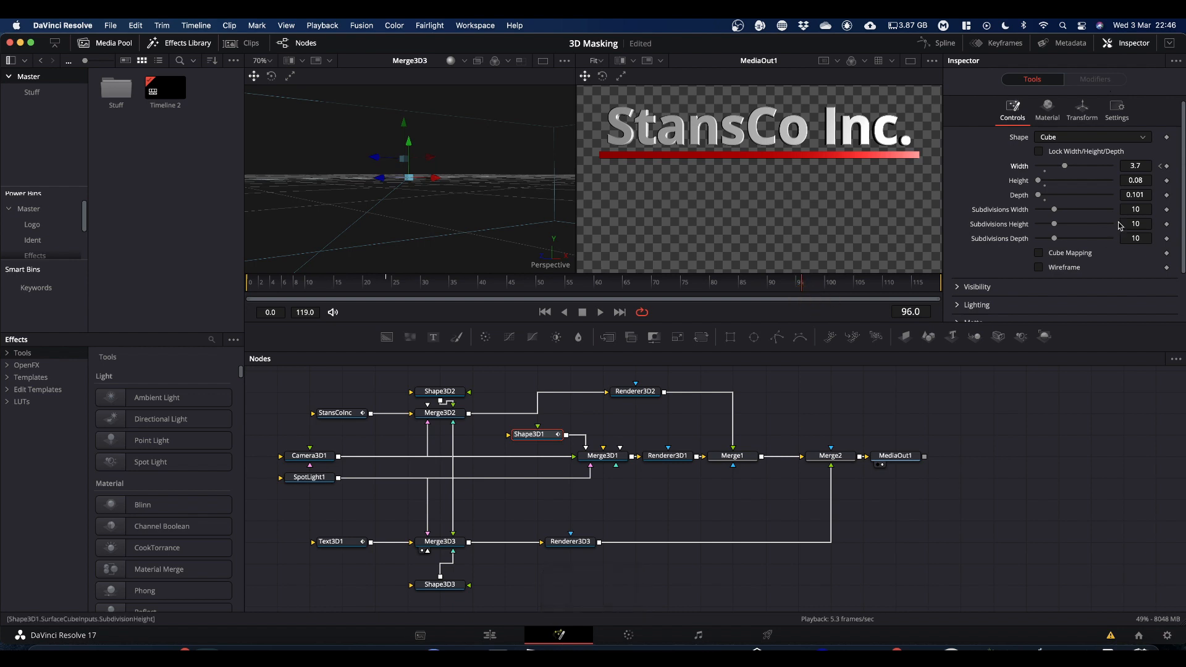
click(1166, 165)
drag(902, 290, 985, 291)
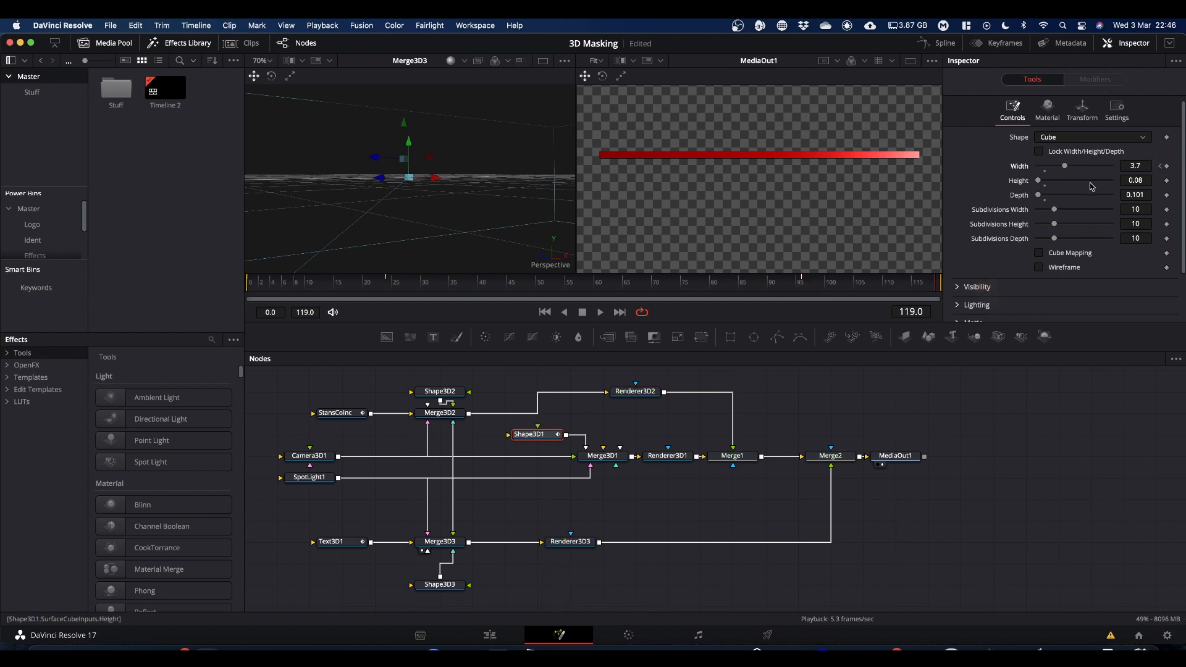
drag(1064, 170, 934, 173)
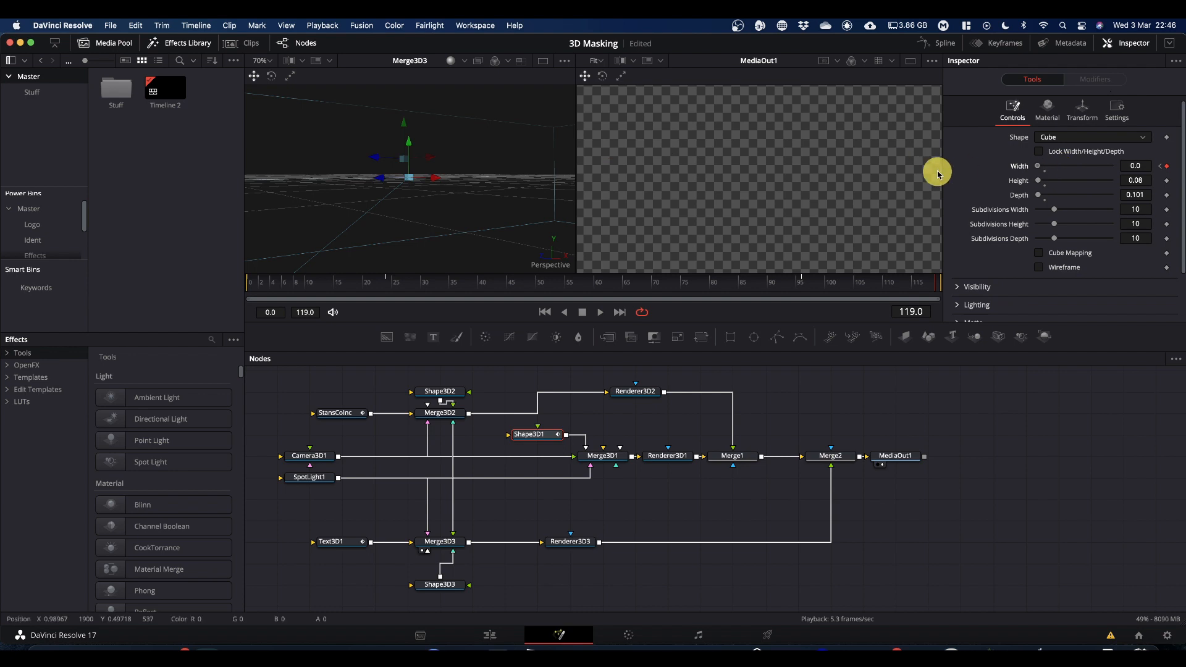
key(space)
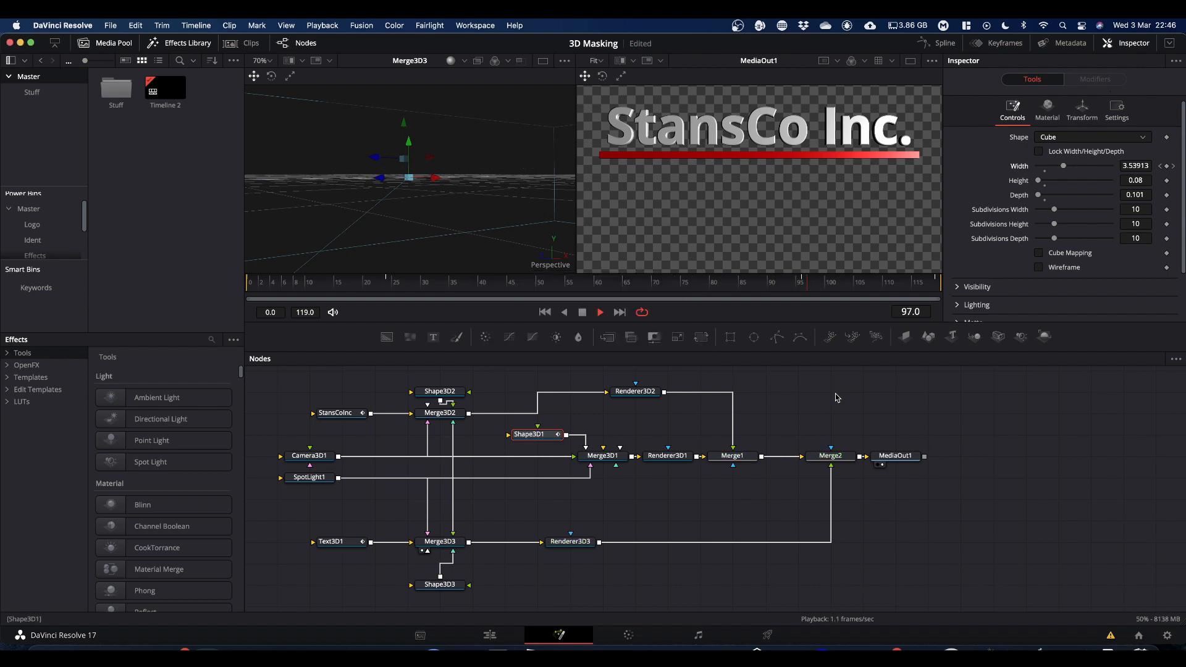
Switch to the Edit page and play the Fusion Composition clip from the start of Timeline 2
click(488, 637)
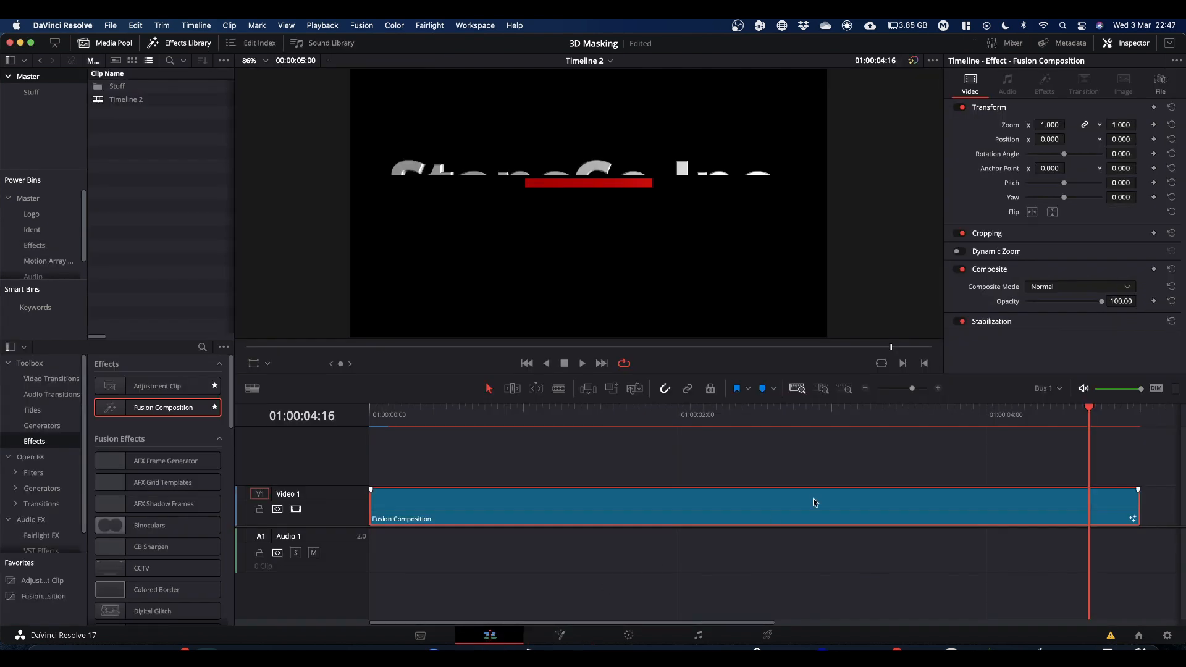
drag(1089, 405, 318, 436)
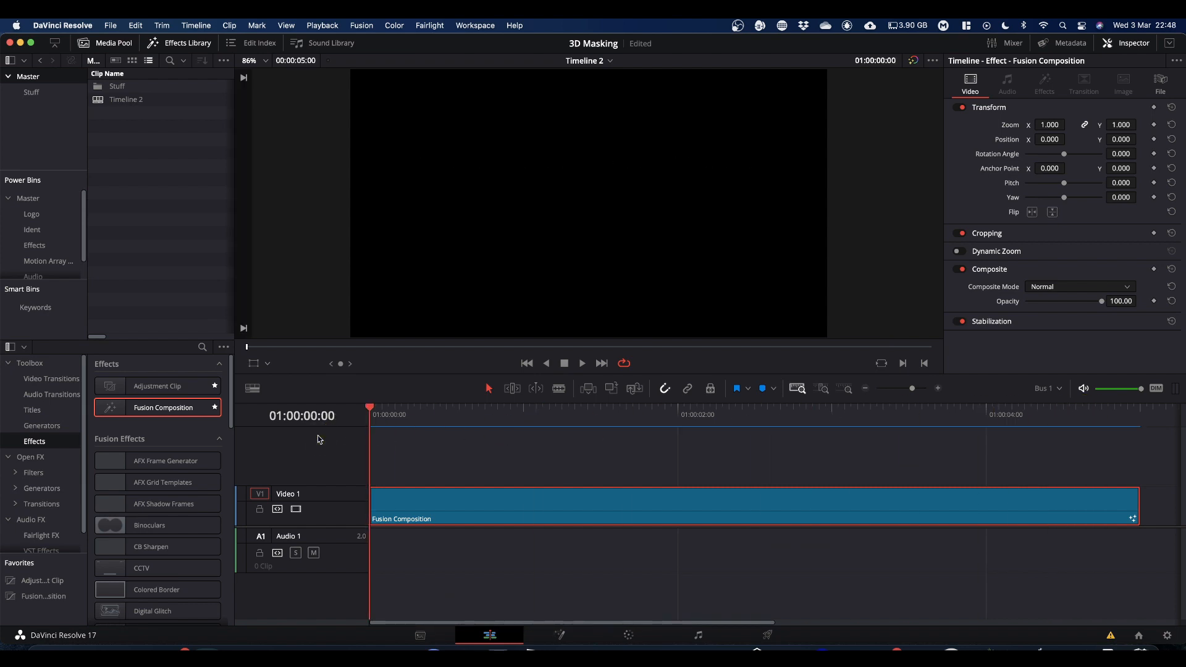
key(space)
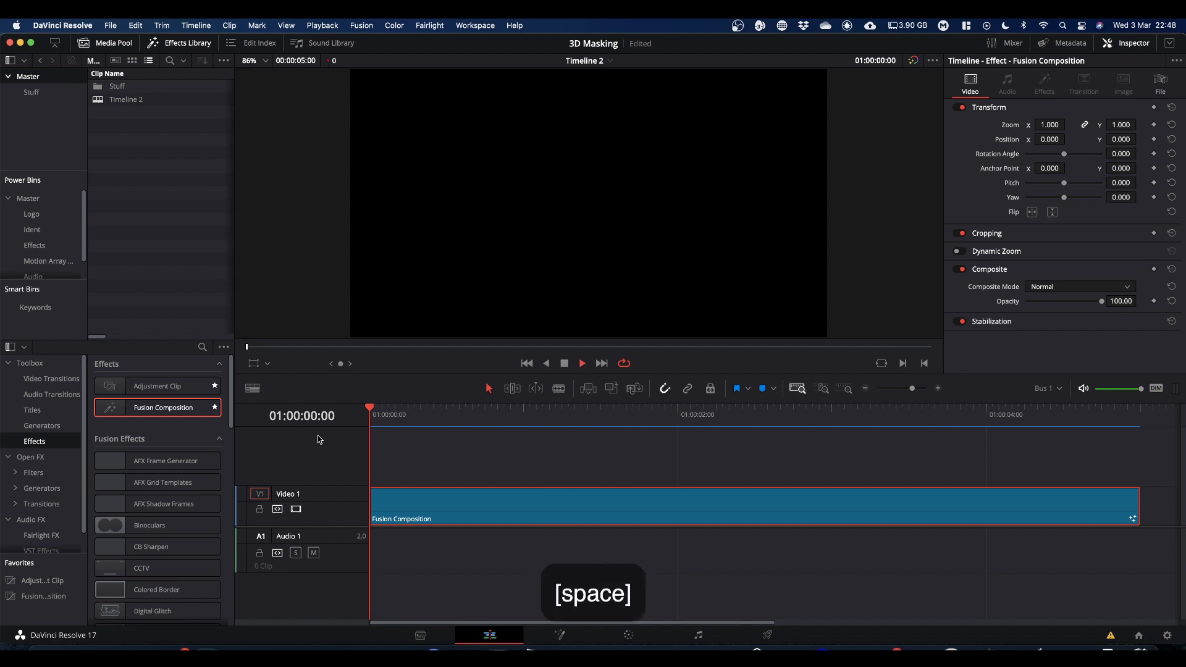